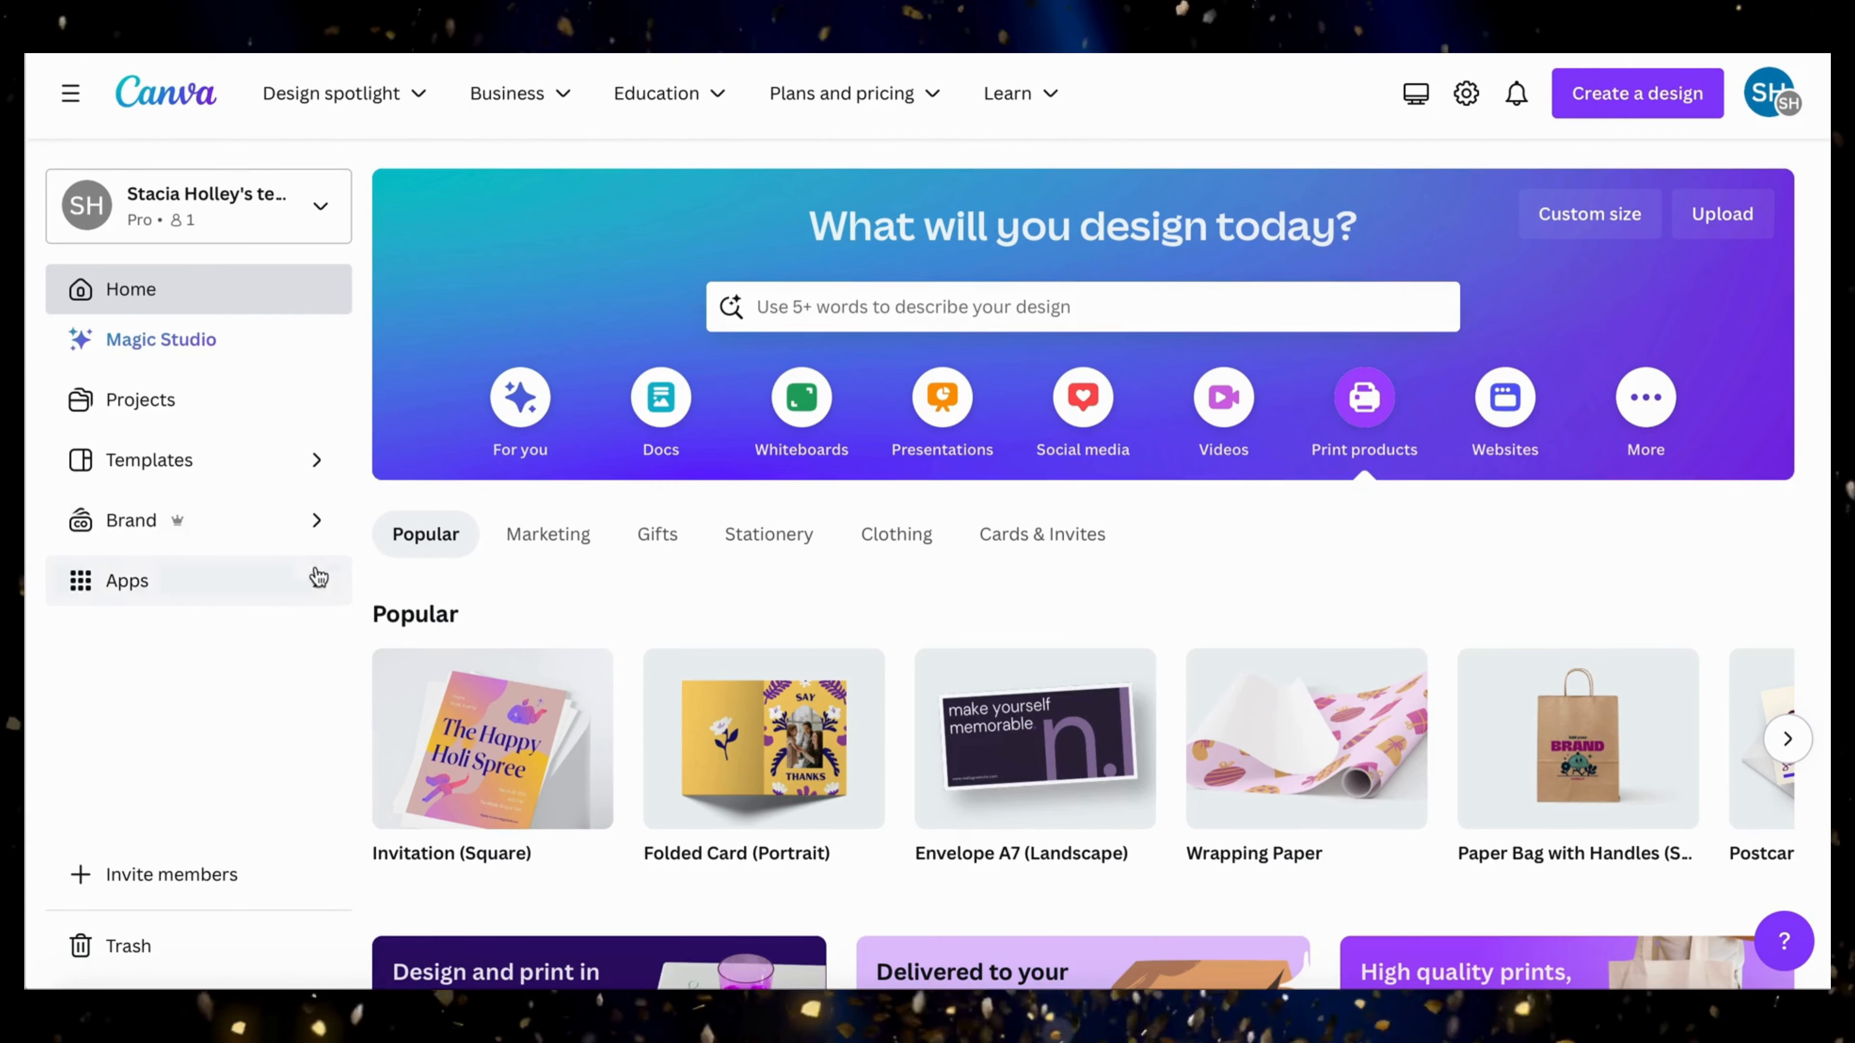
- Open the Product Photos app and add the Felix's Flora jar image from the existing uploads
click(307, 574)
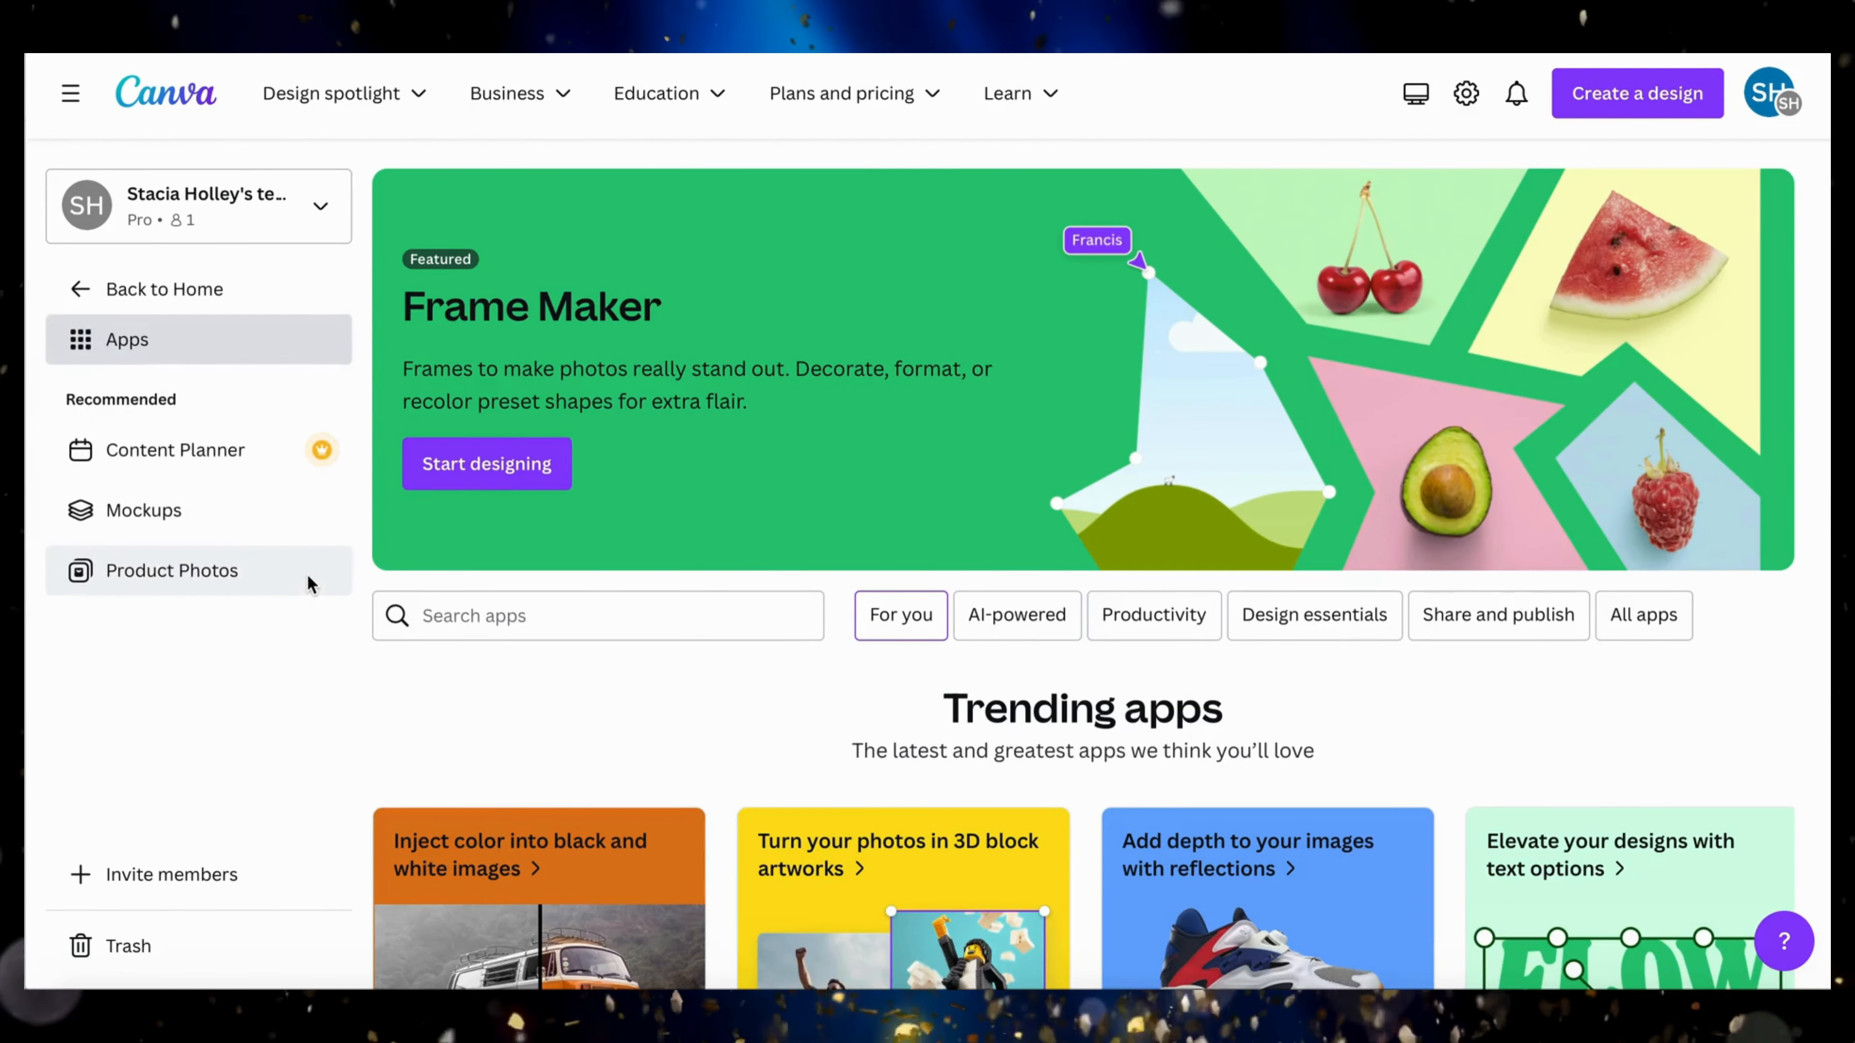
click(233, 574)
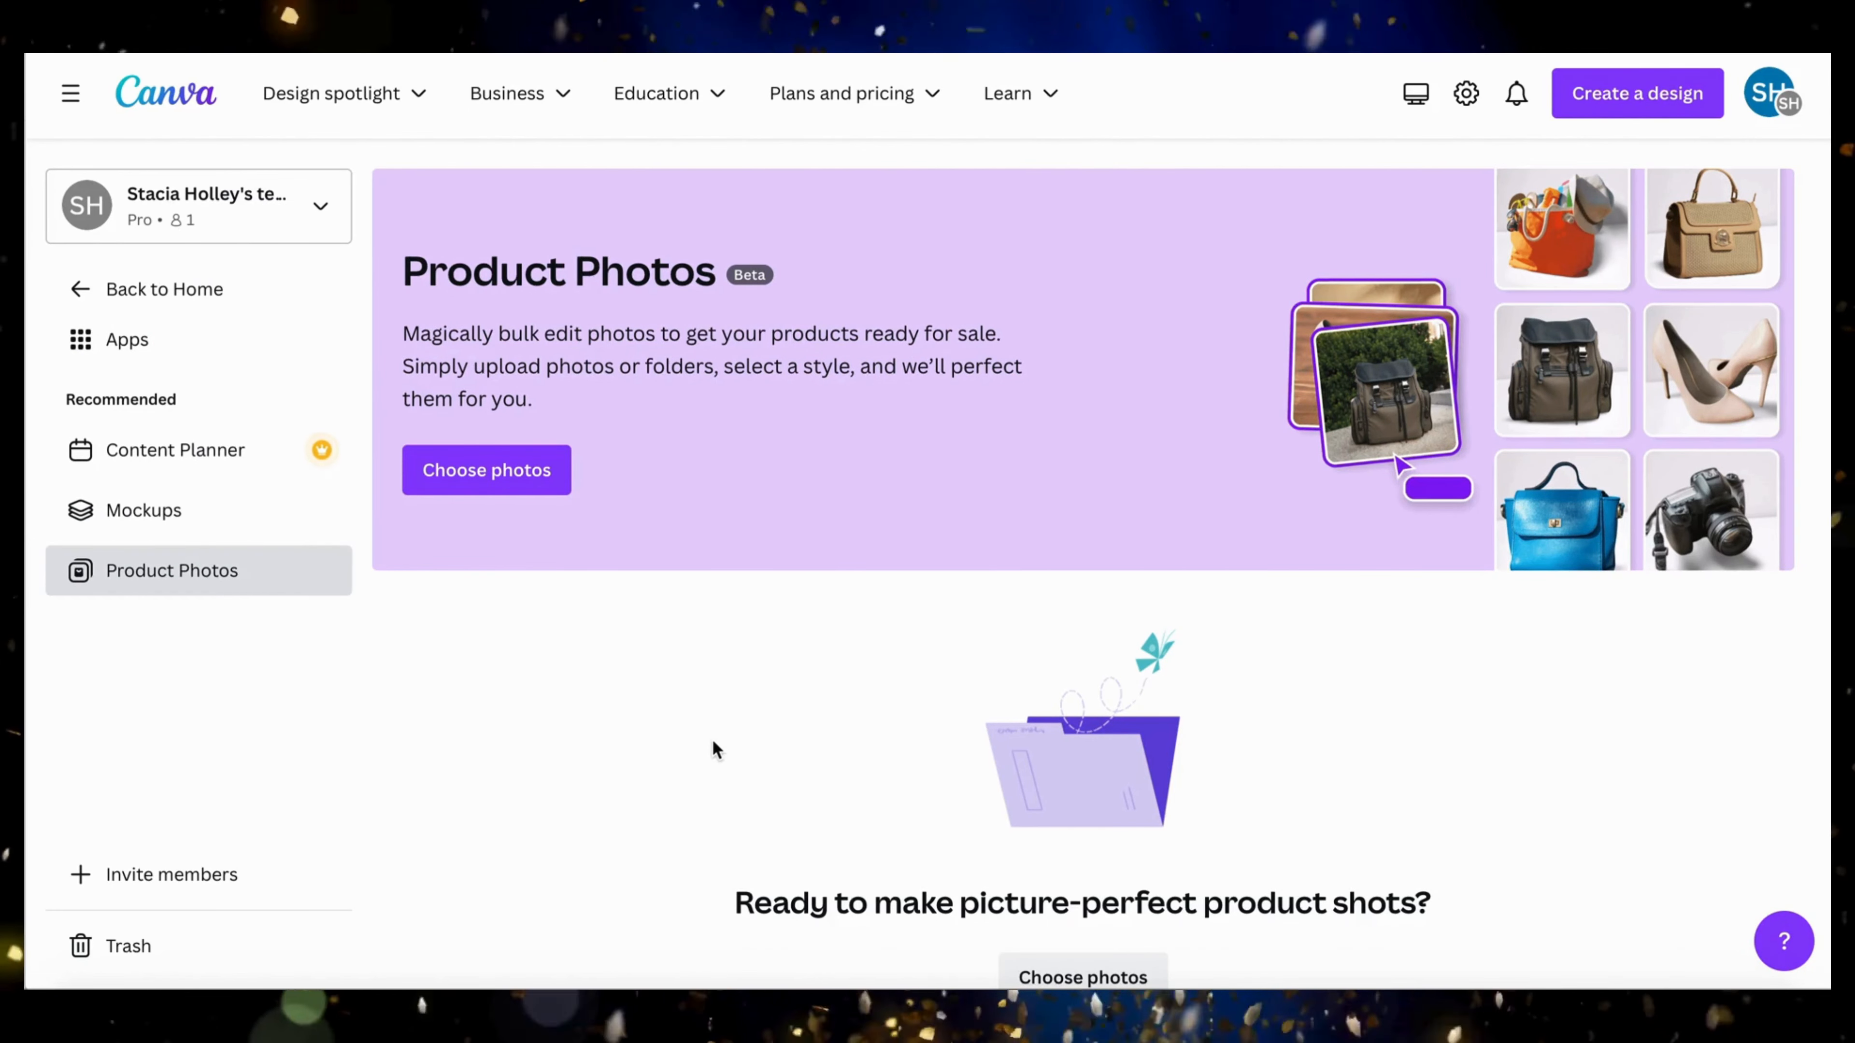
scroll(712, 740, down, 2)
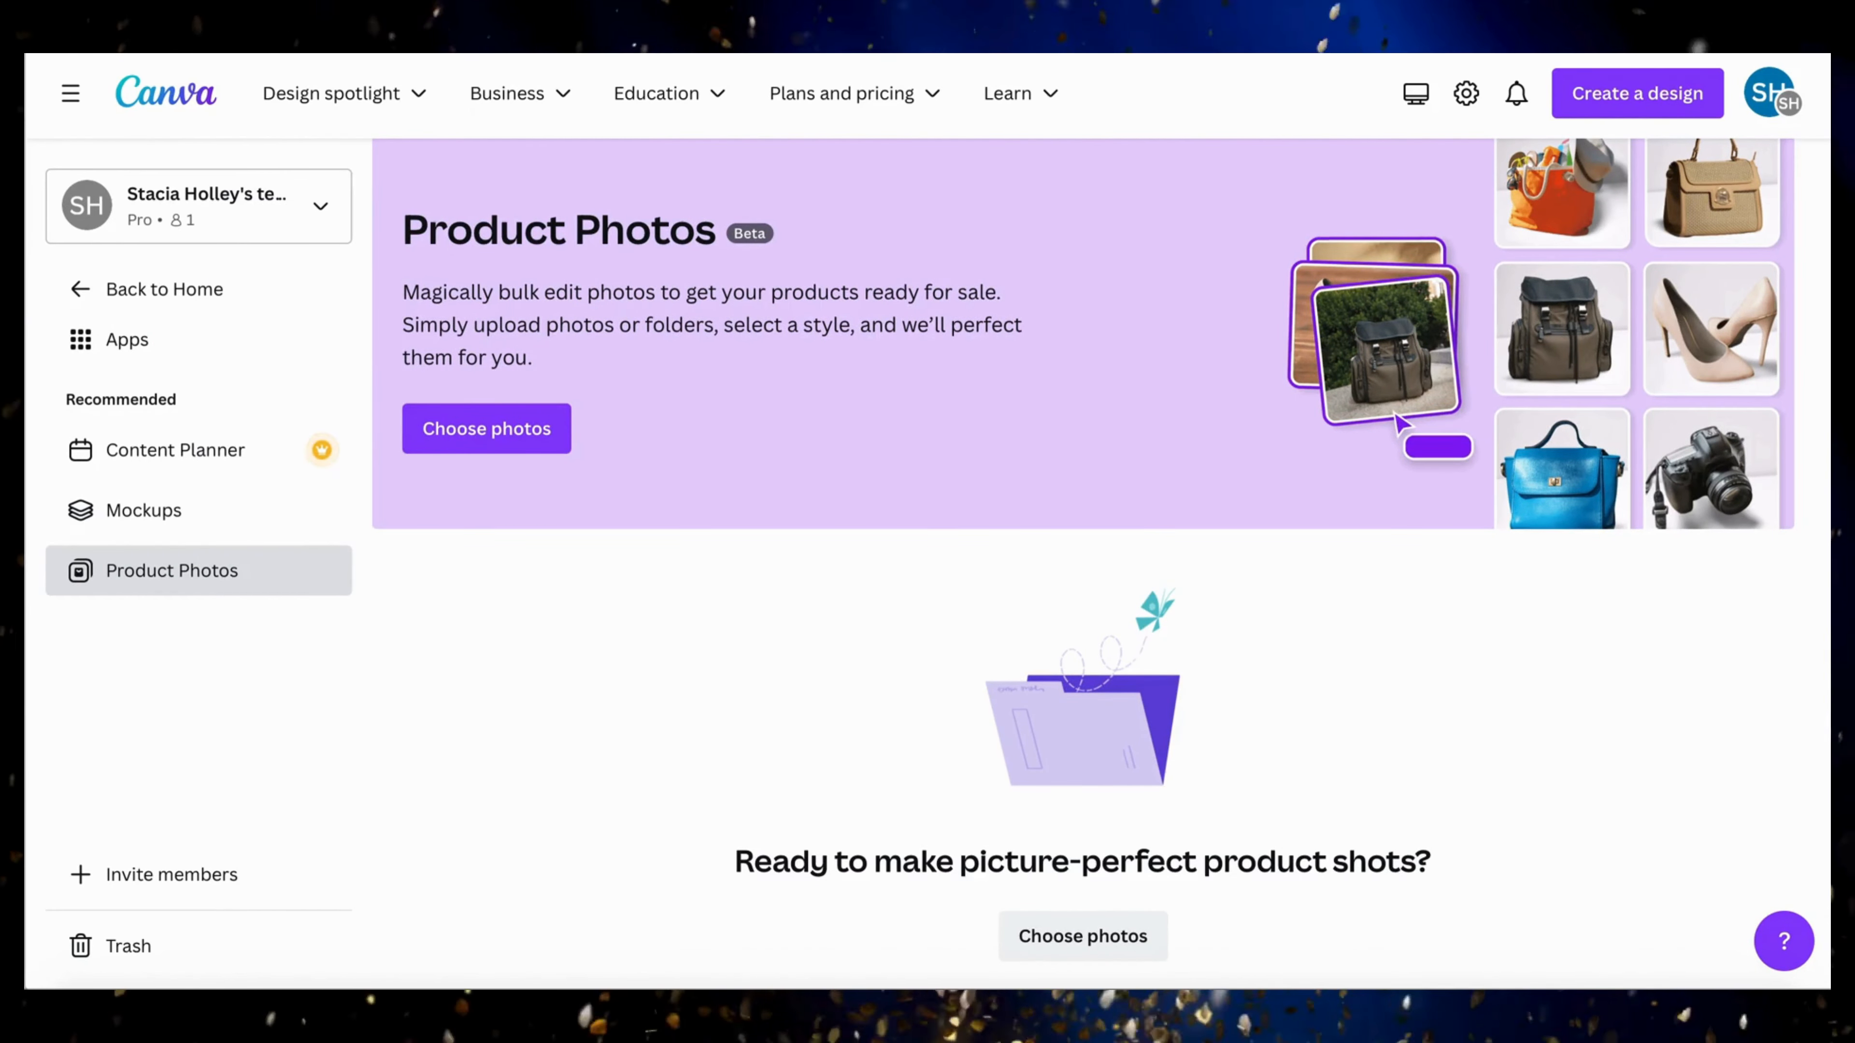
click(1118, 943)
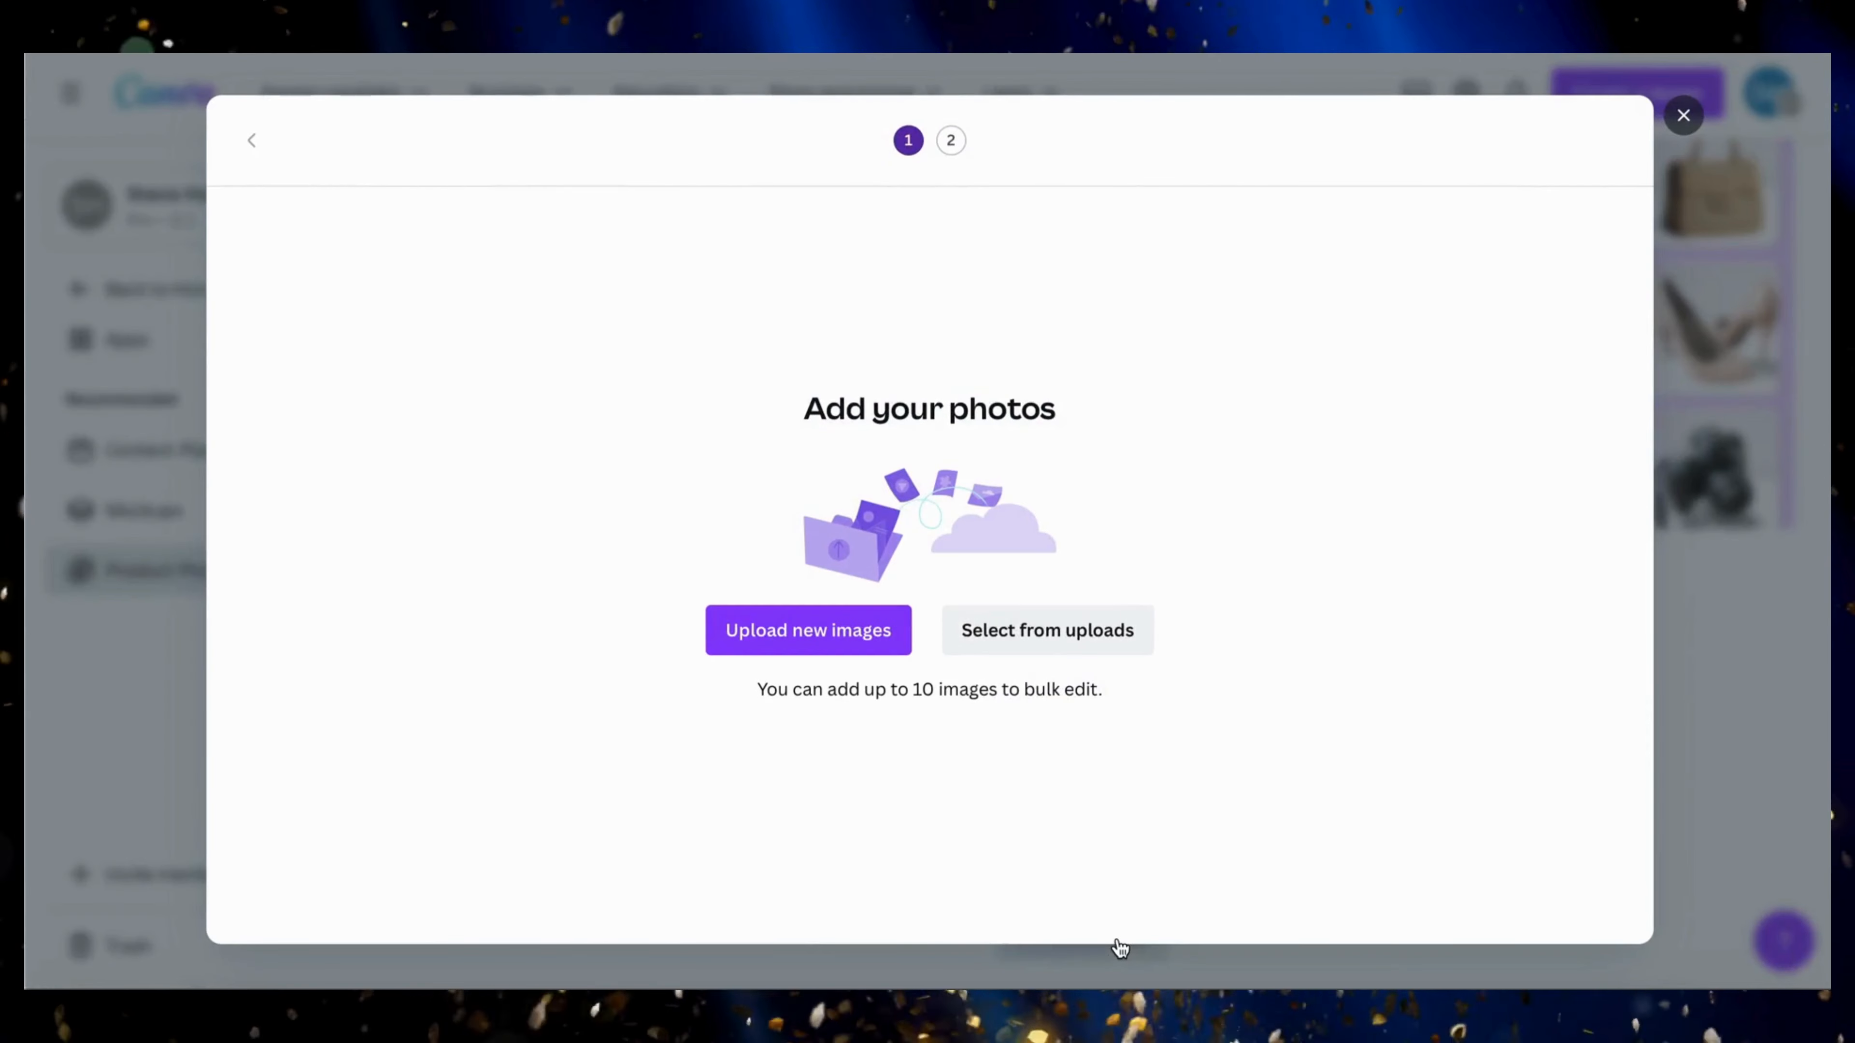
click(1027, 641)
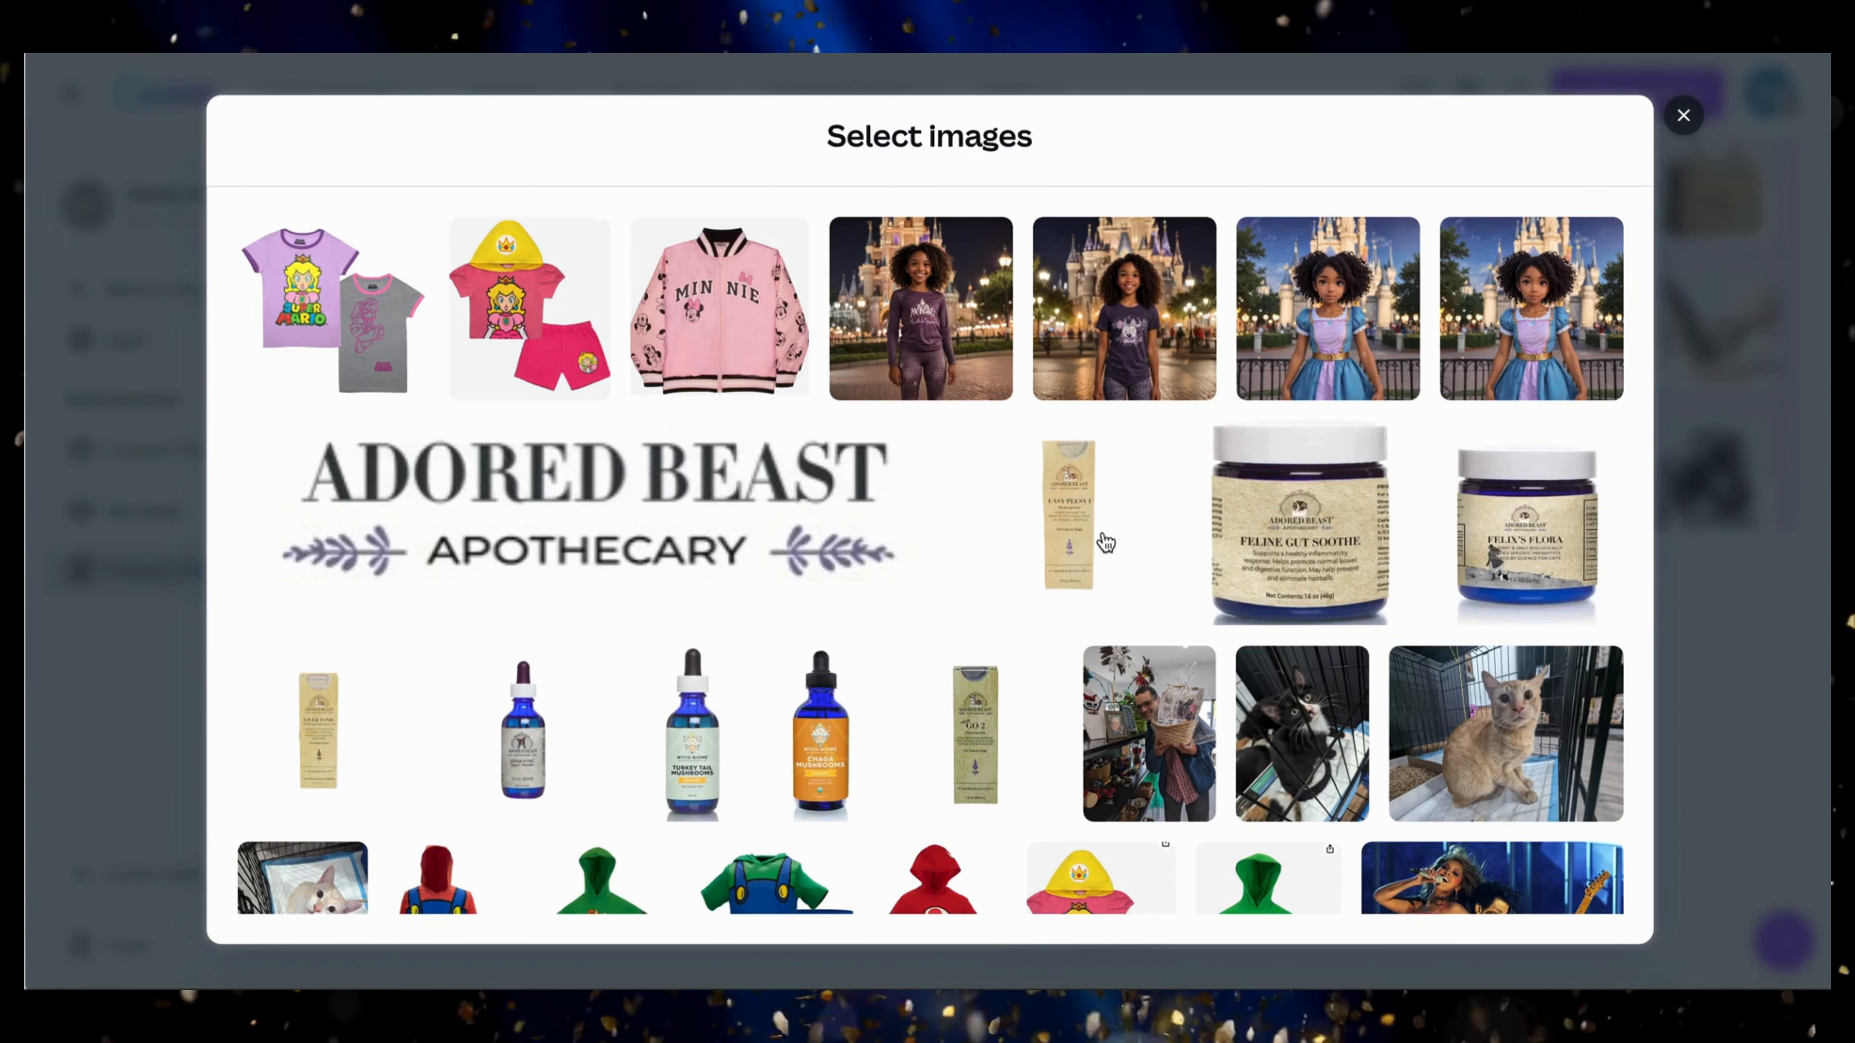
click(1474, 544)
click(923, 905)
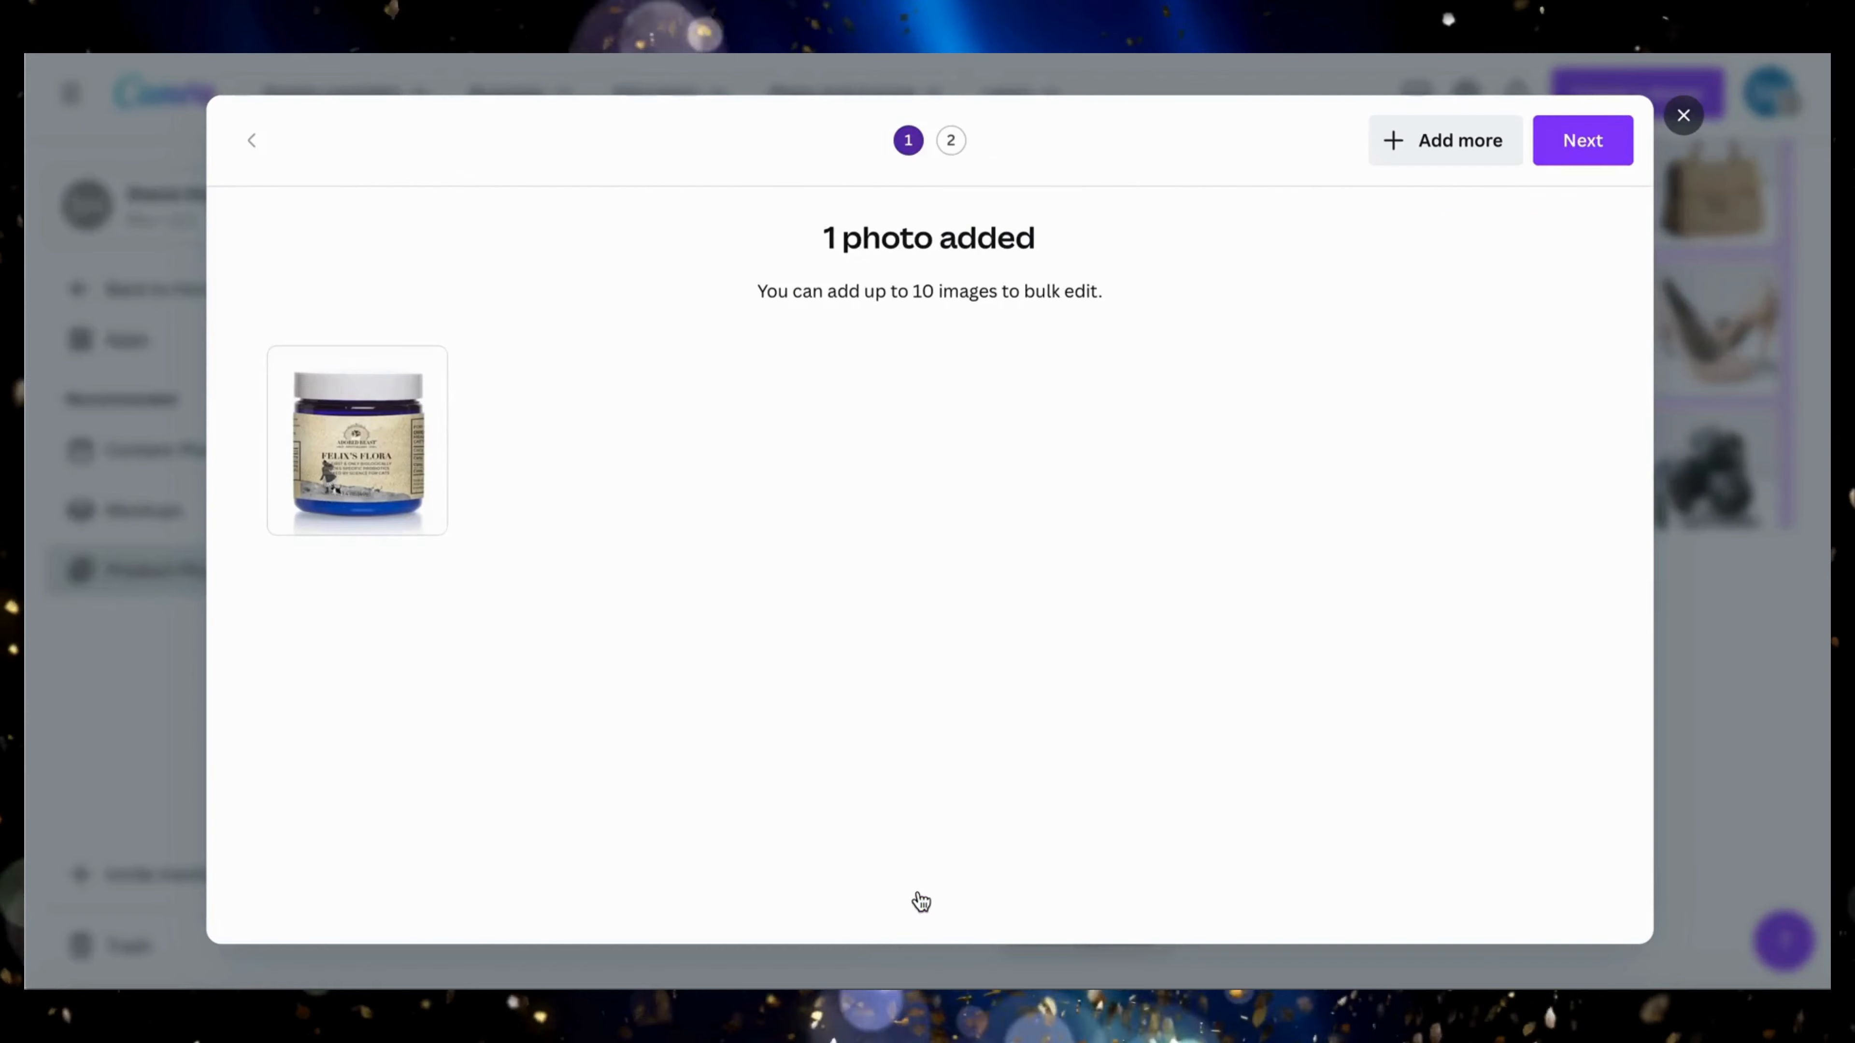
- Add the orange-labelled mushroom dropper bottle from the existing uploads to the product photo batch
click(1459, 141)
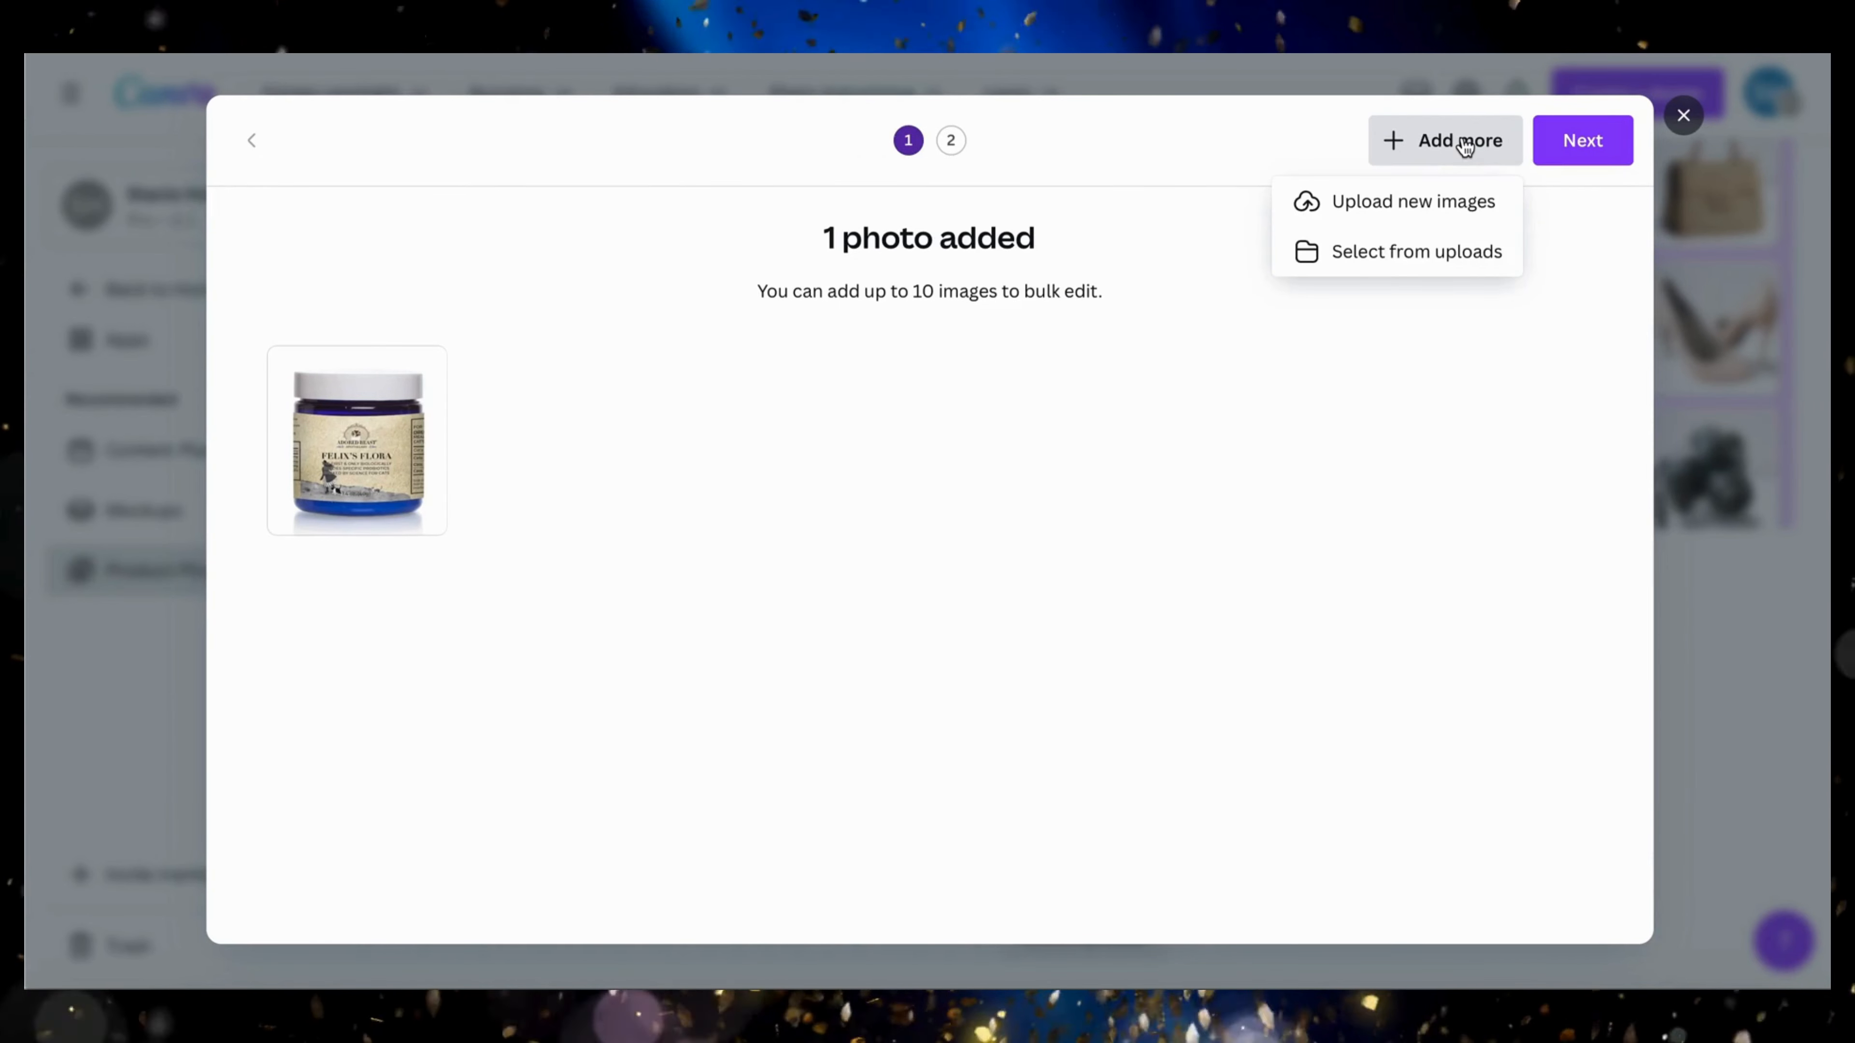
click(1415, 248)
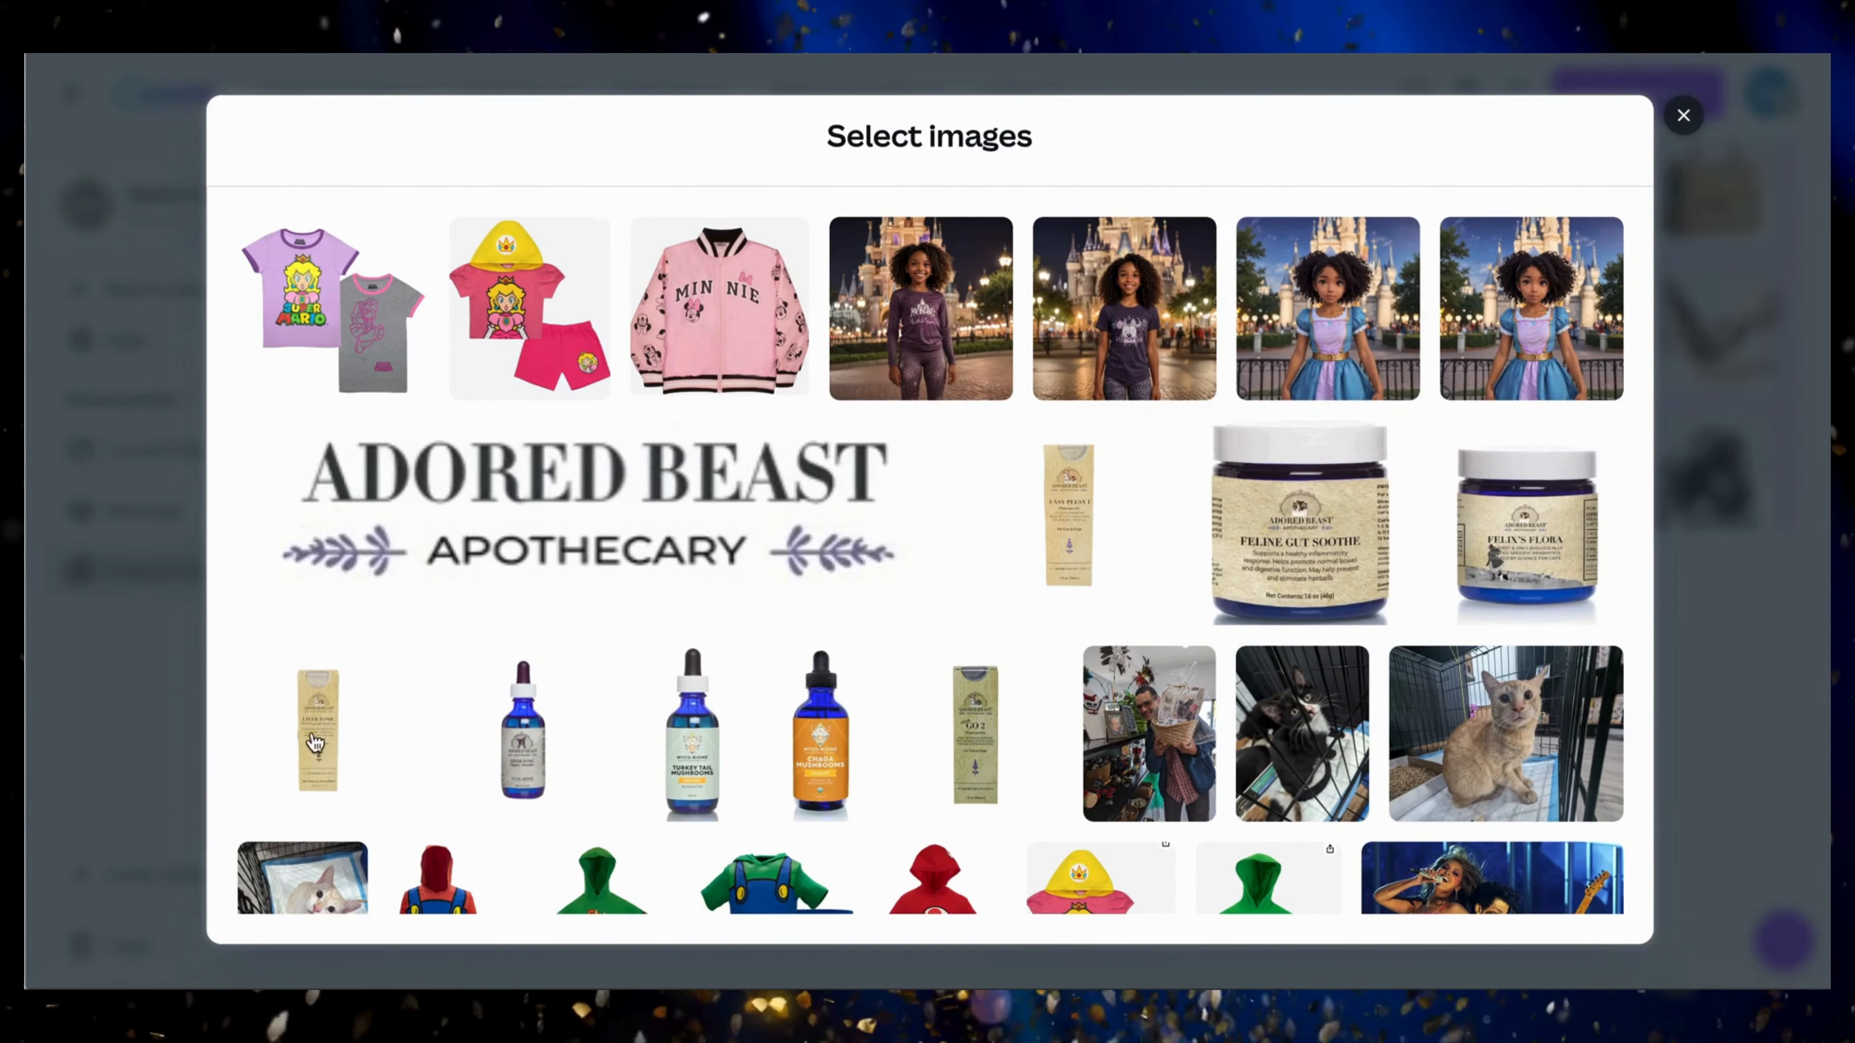
click(823, 757)
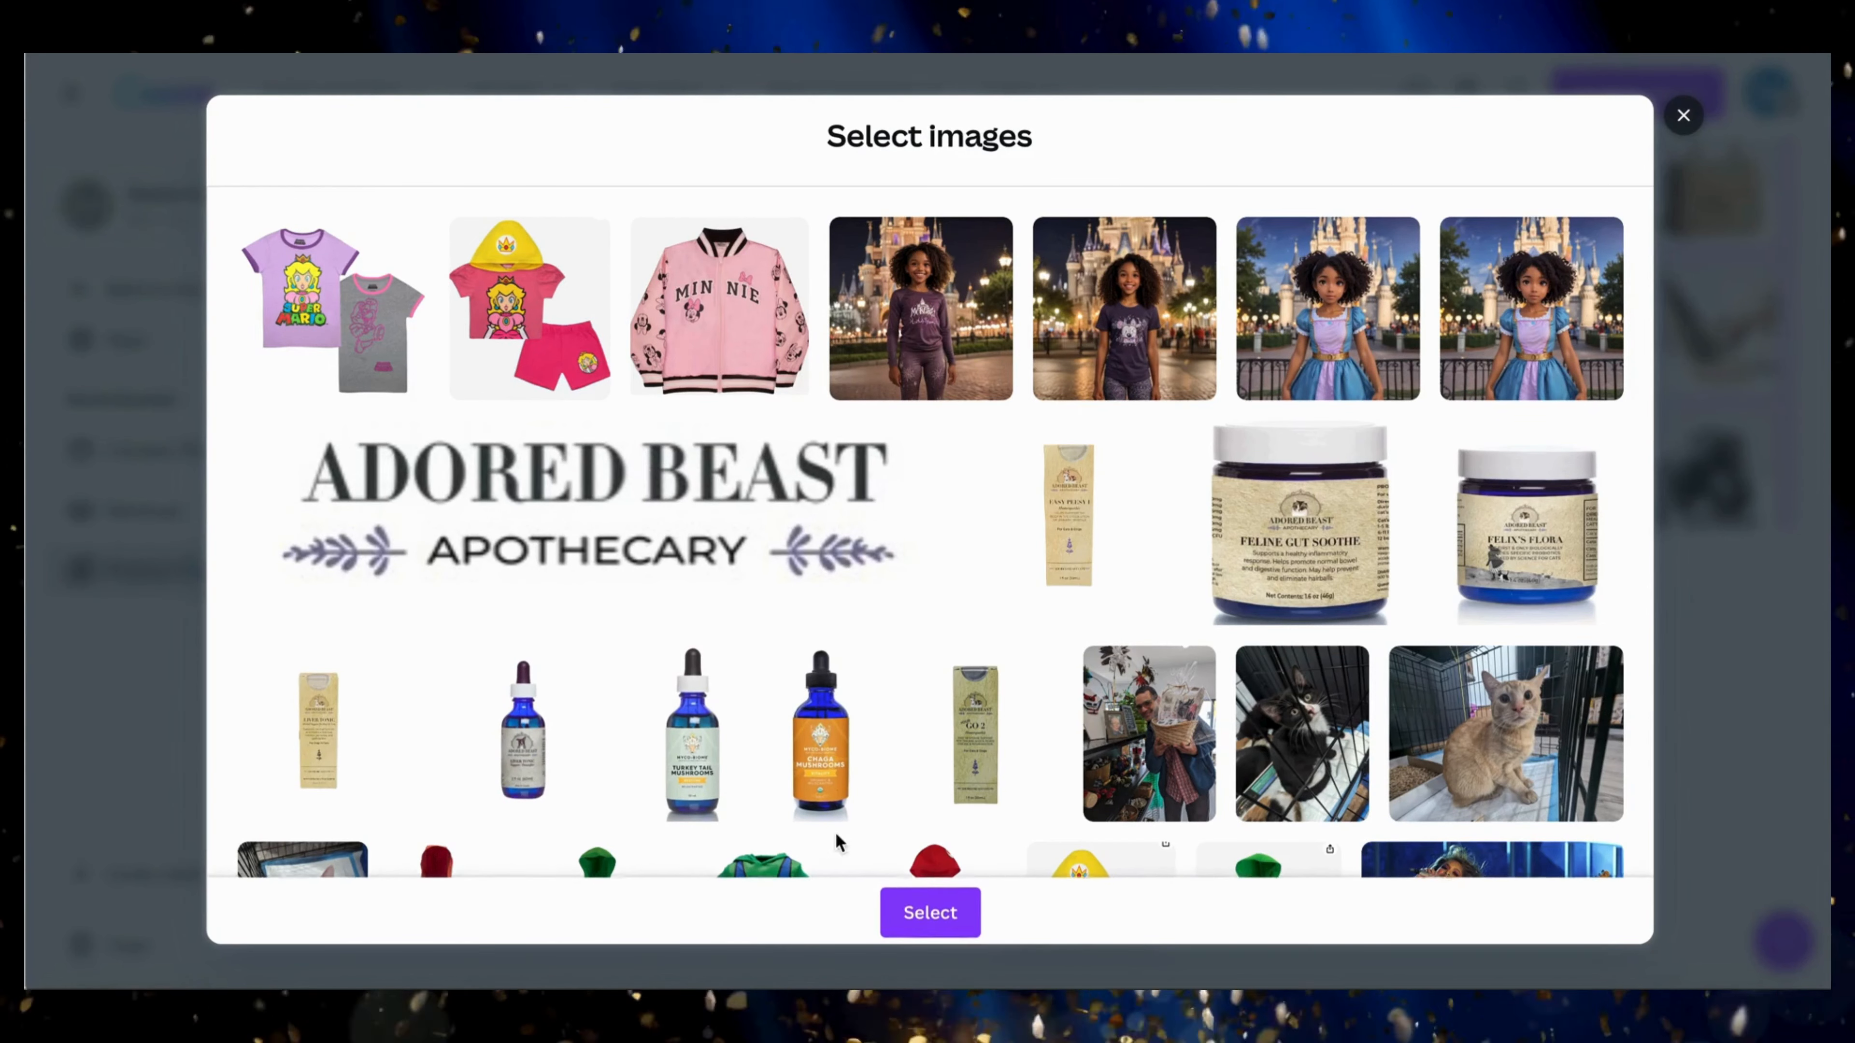
click(903, 910)
- Add the grey-labelled Adored Beast Liver Tonic dropper bottle from the existing uploads to the batch
click(1460, 133)
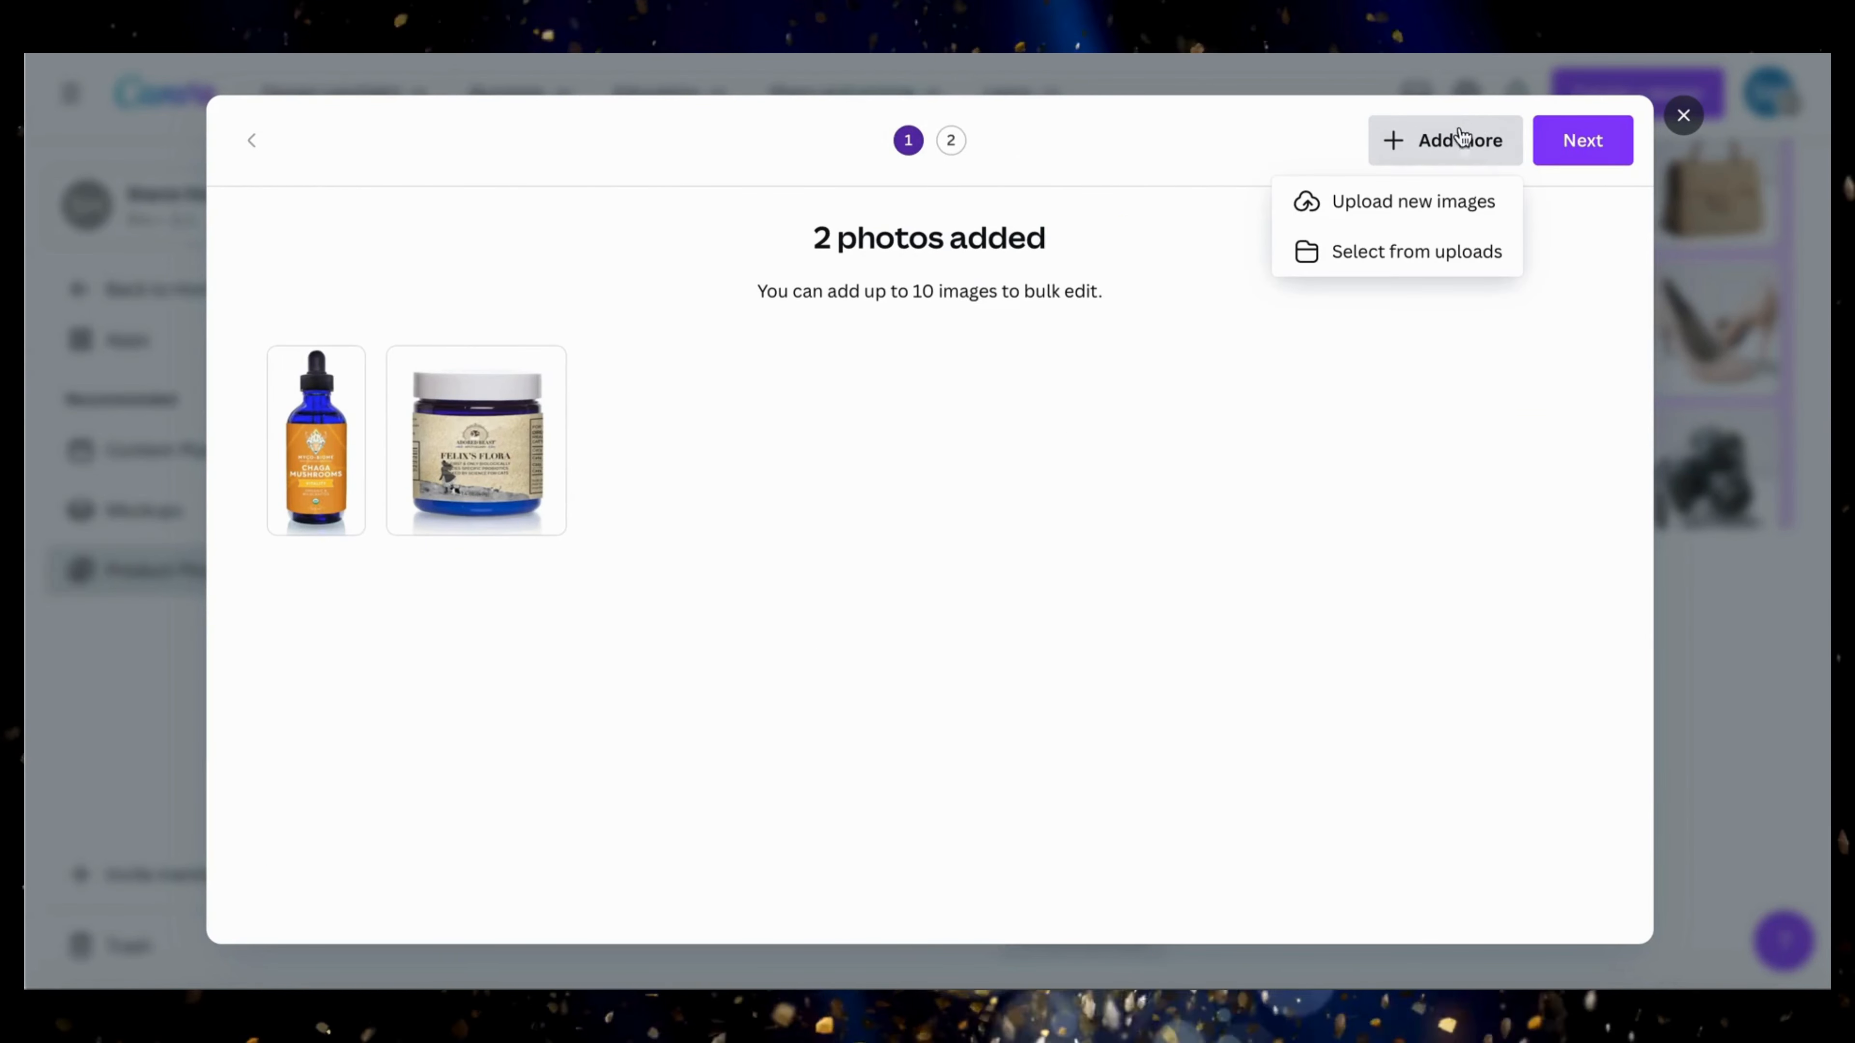
click(1417, 264)
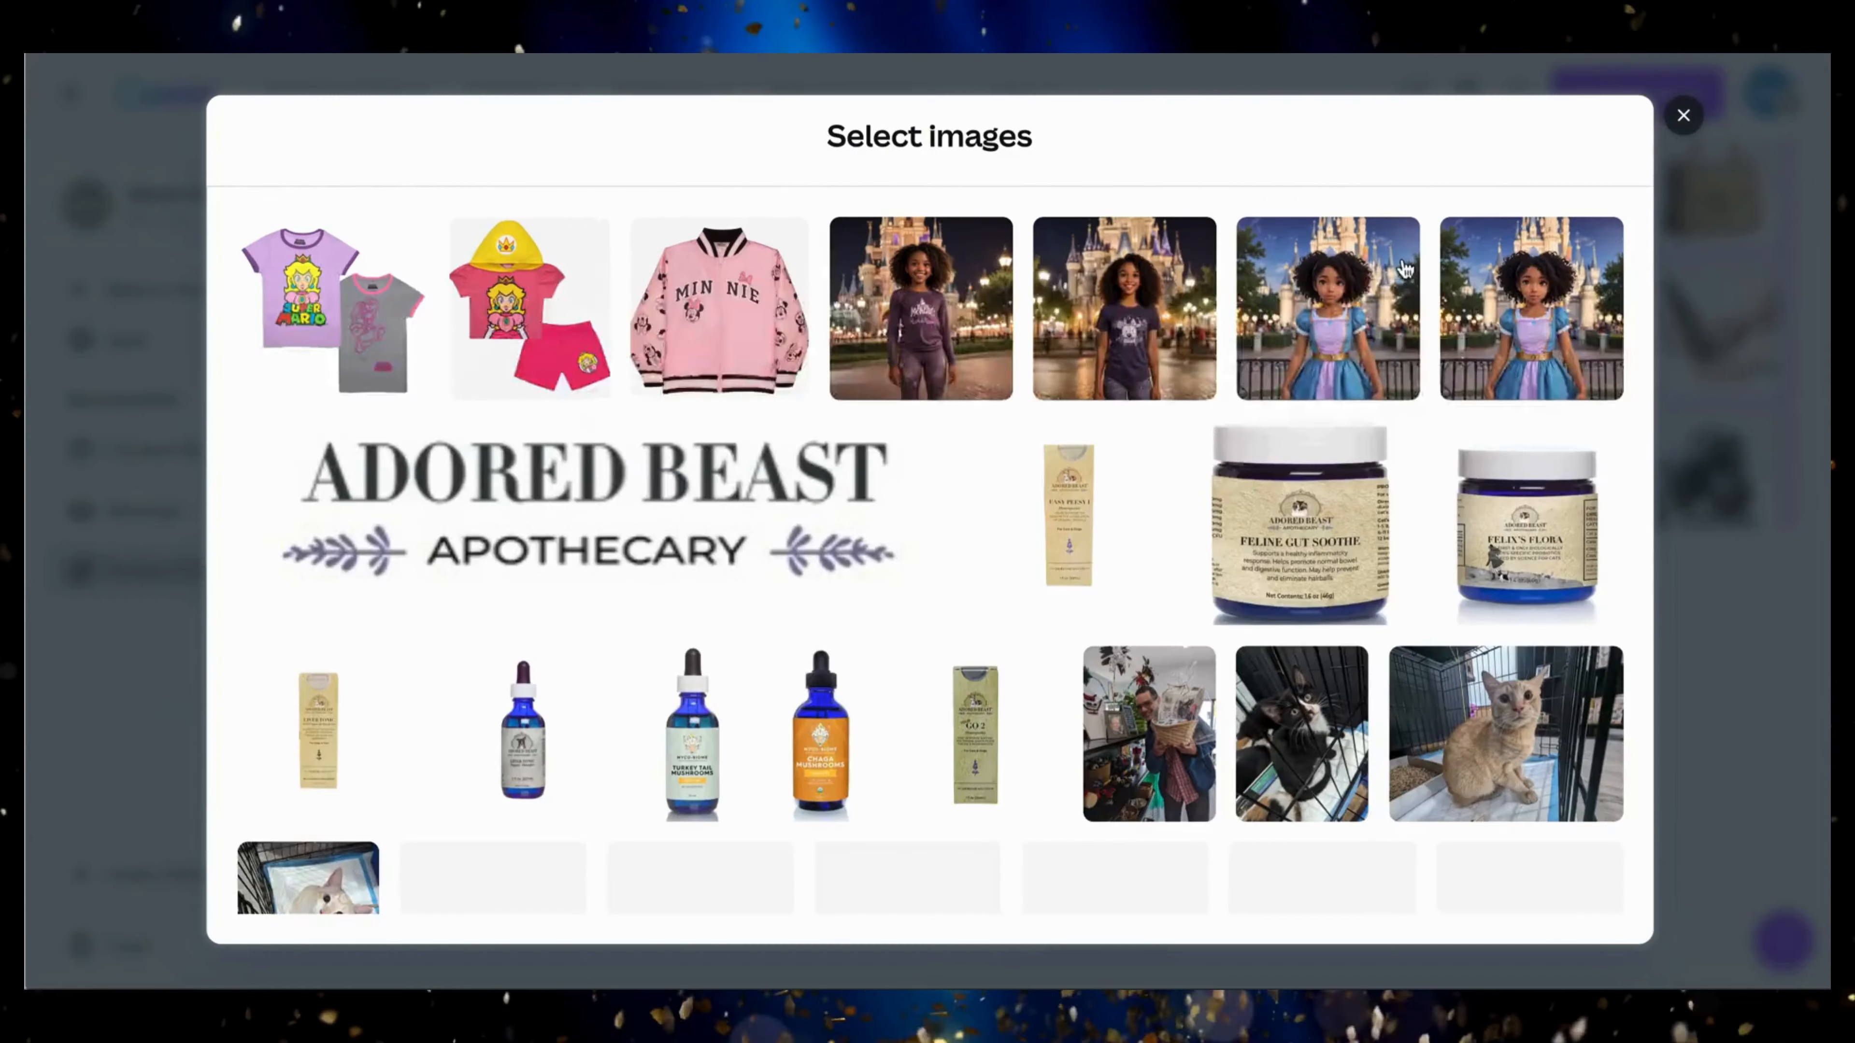
click(696, 744)
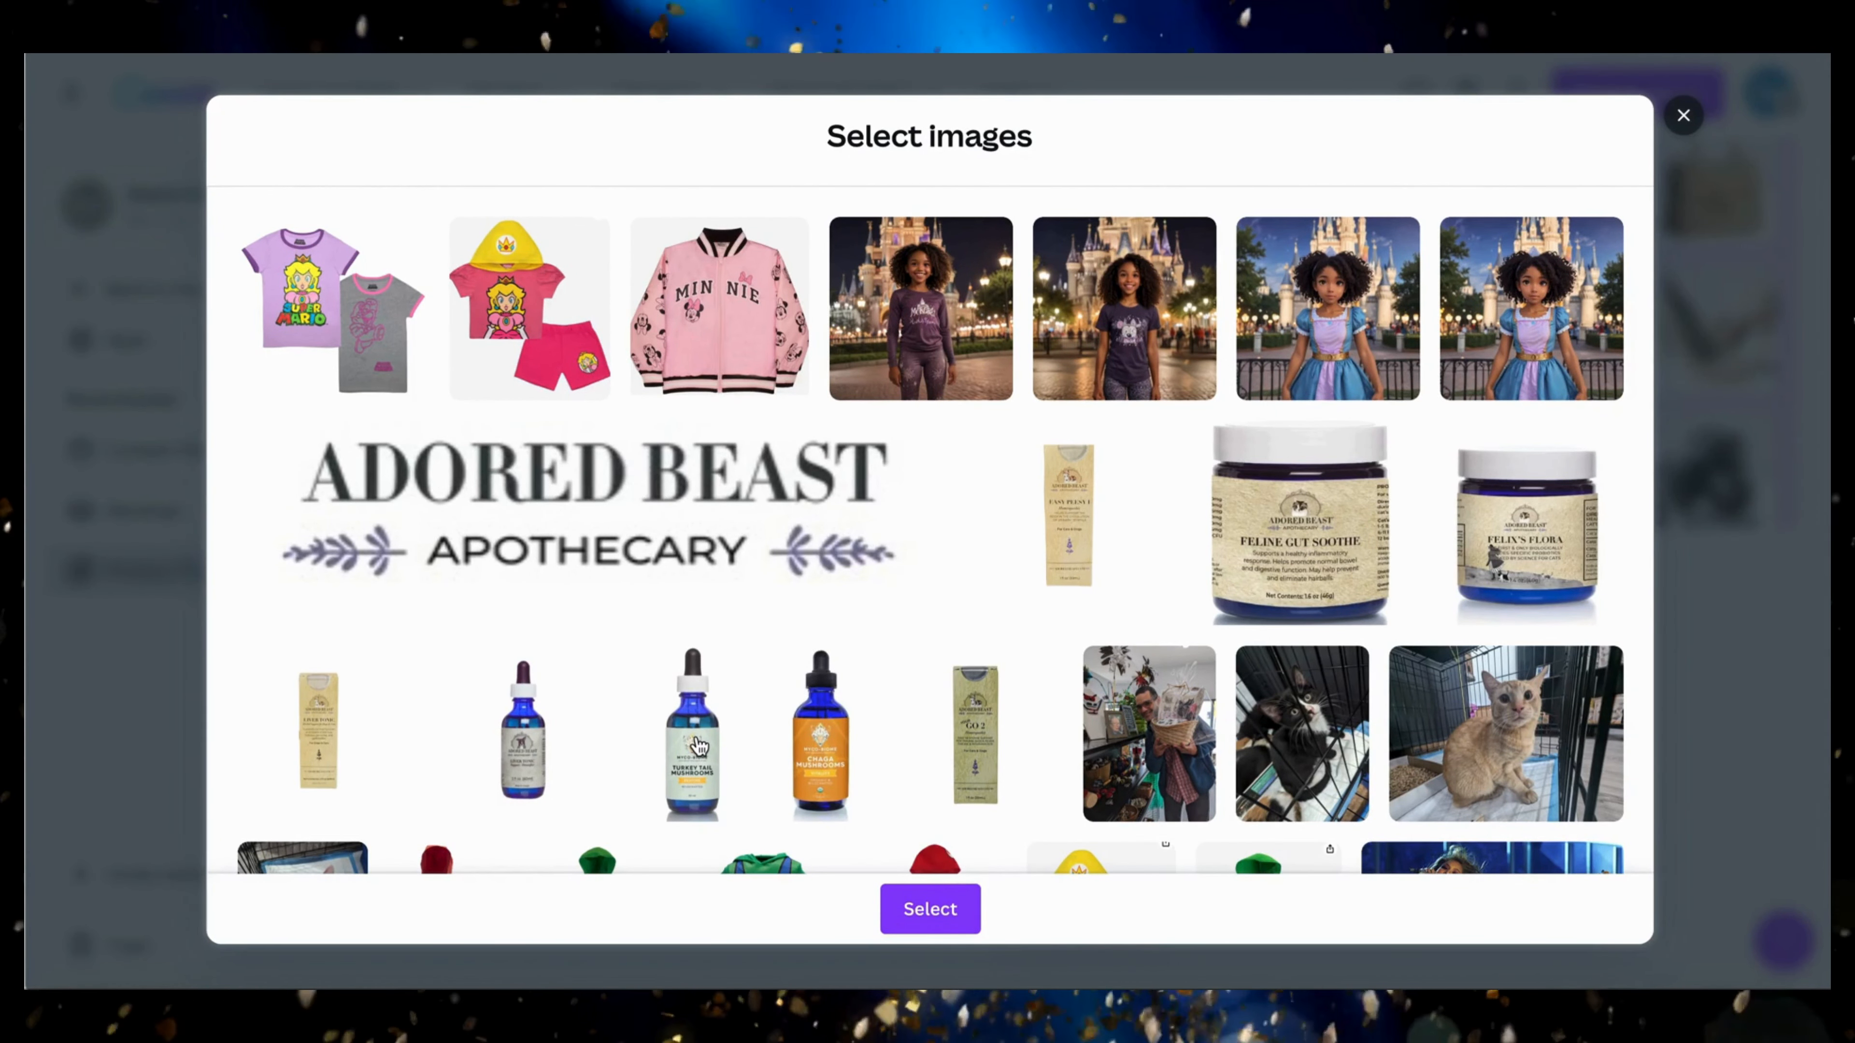
click(523, 752)
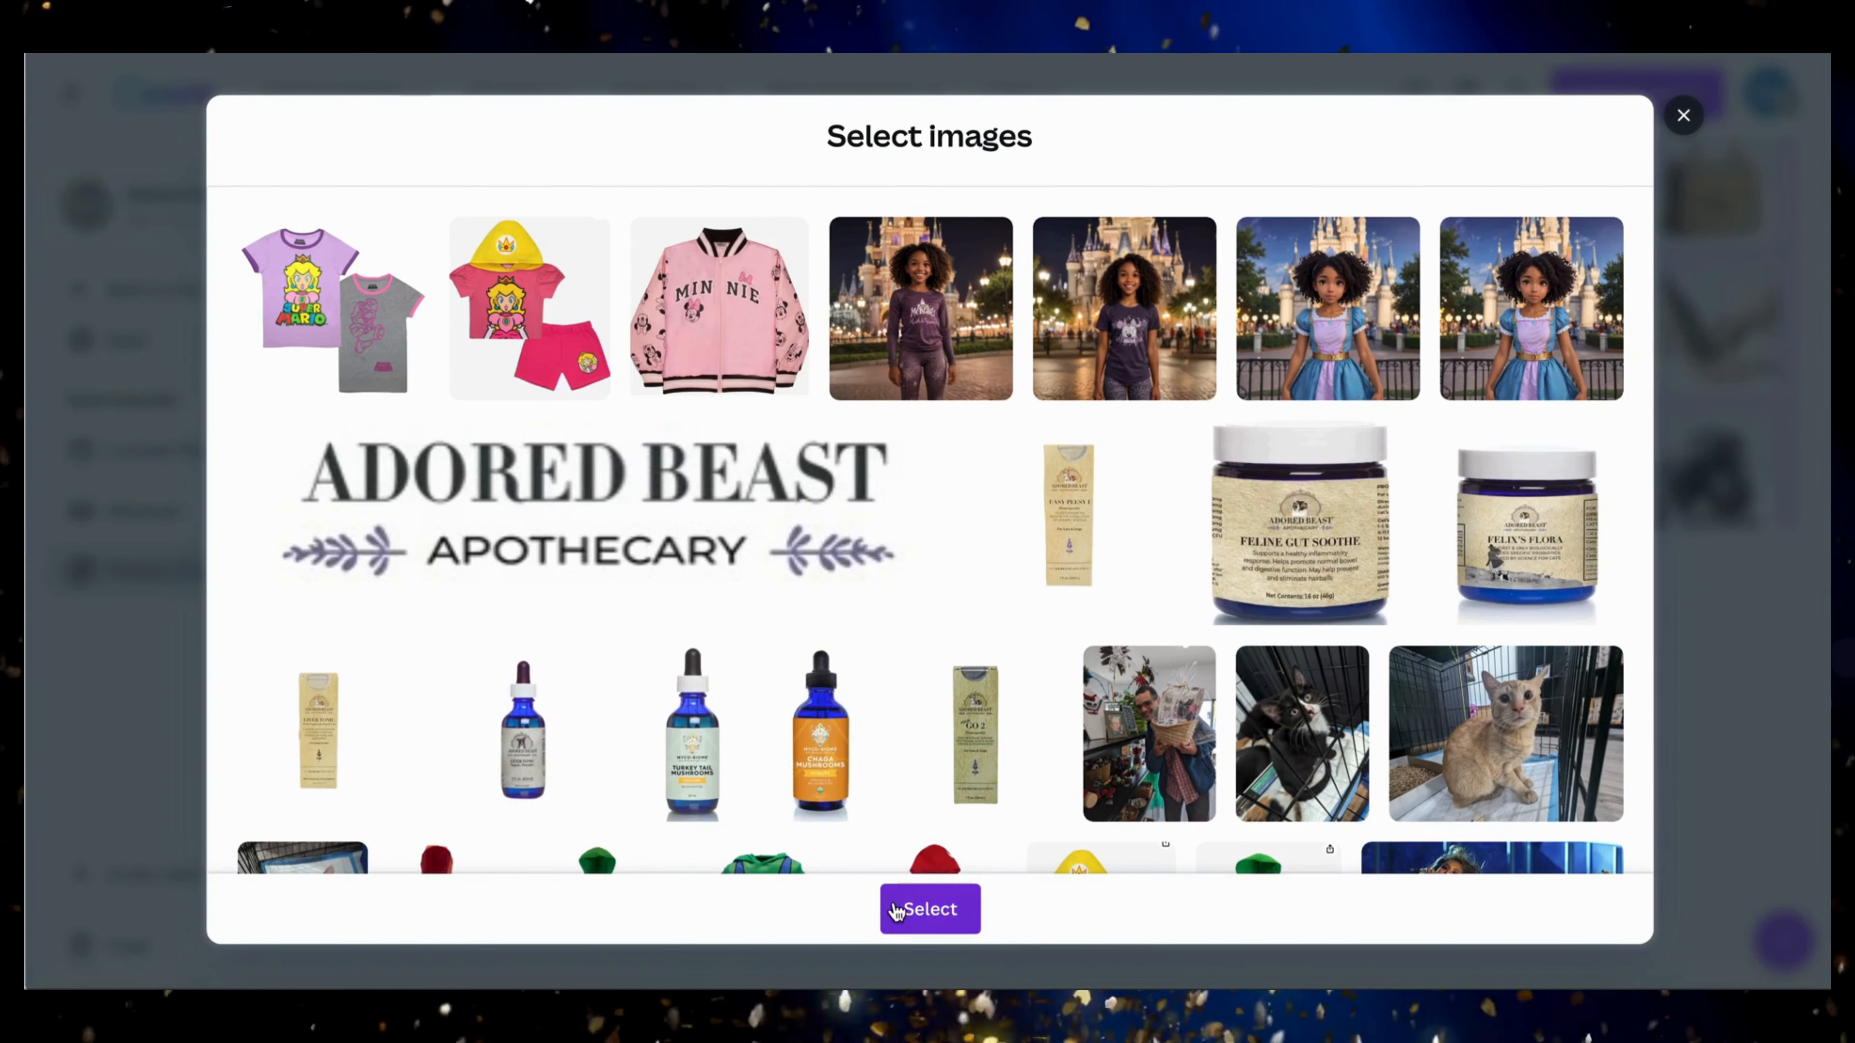
click(934, 913)
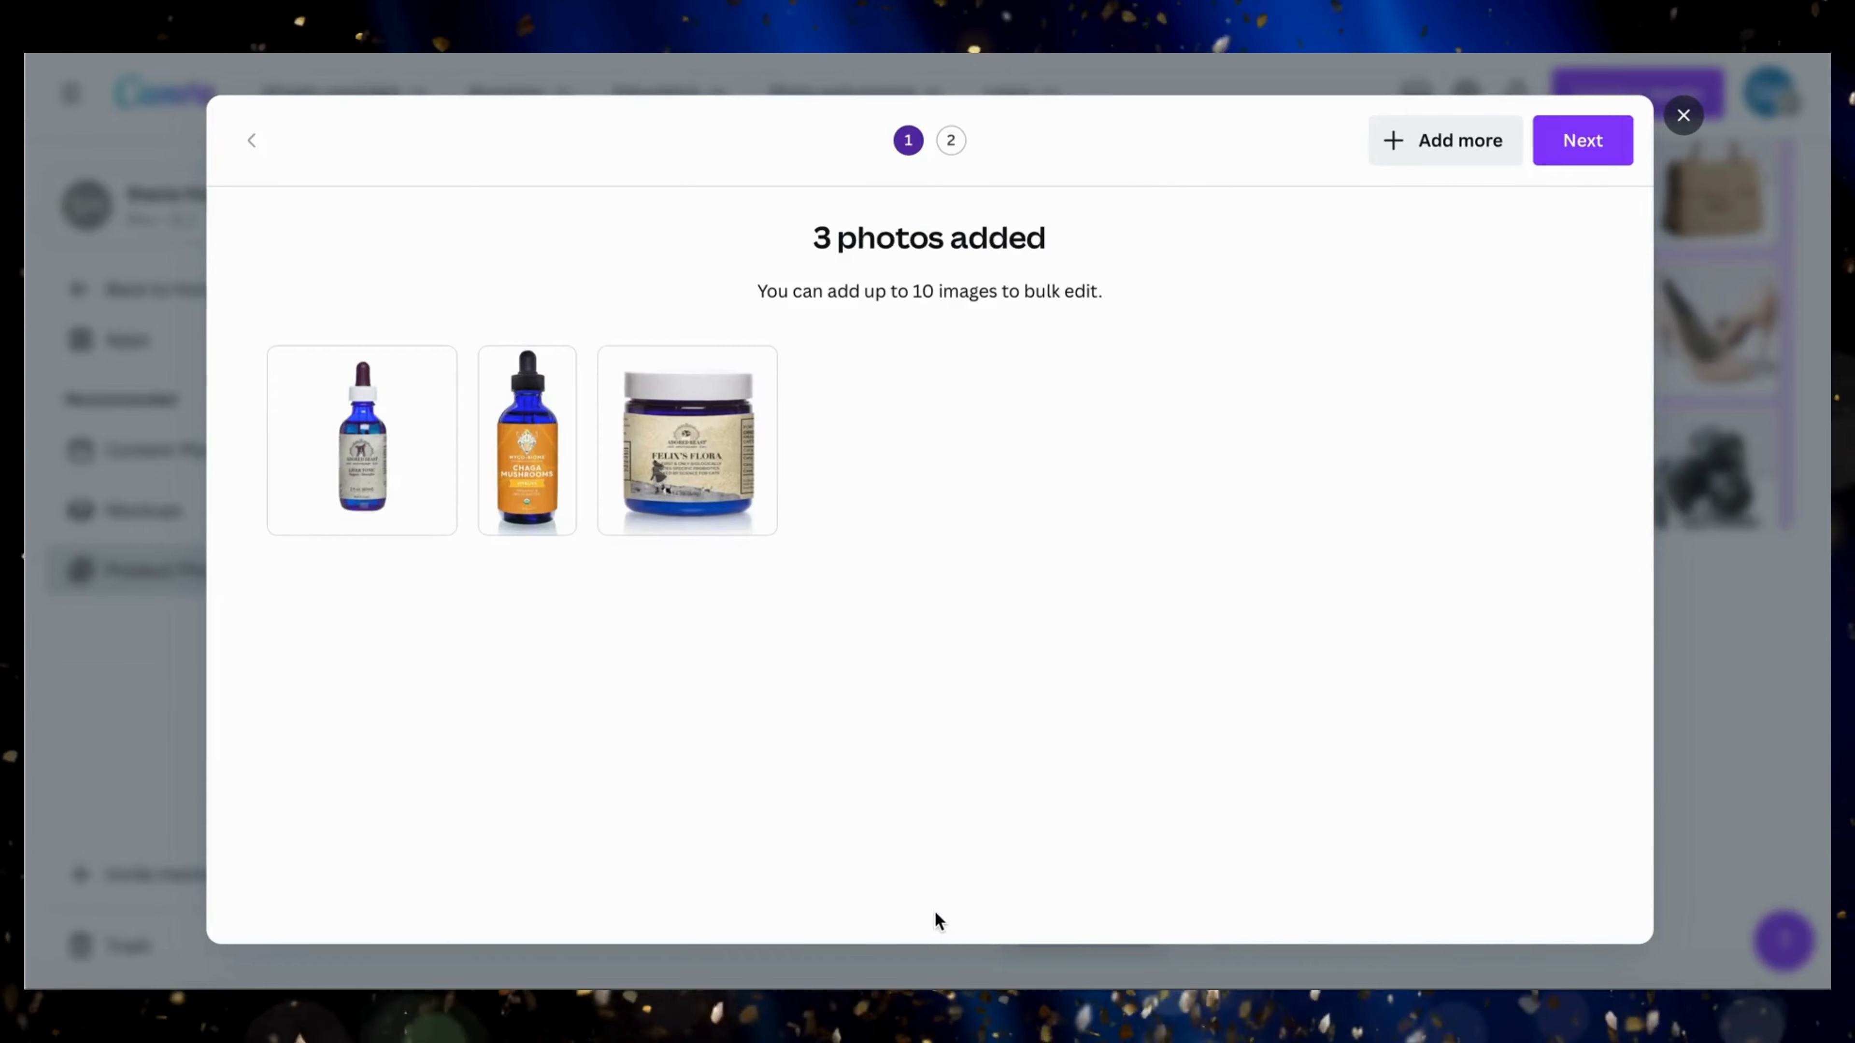
- Add the orange Pork Recipe pet food bags image from the existing uploads to the batch
click(1475, 169)
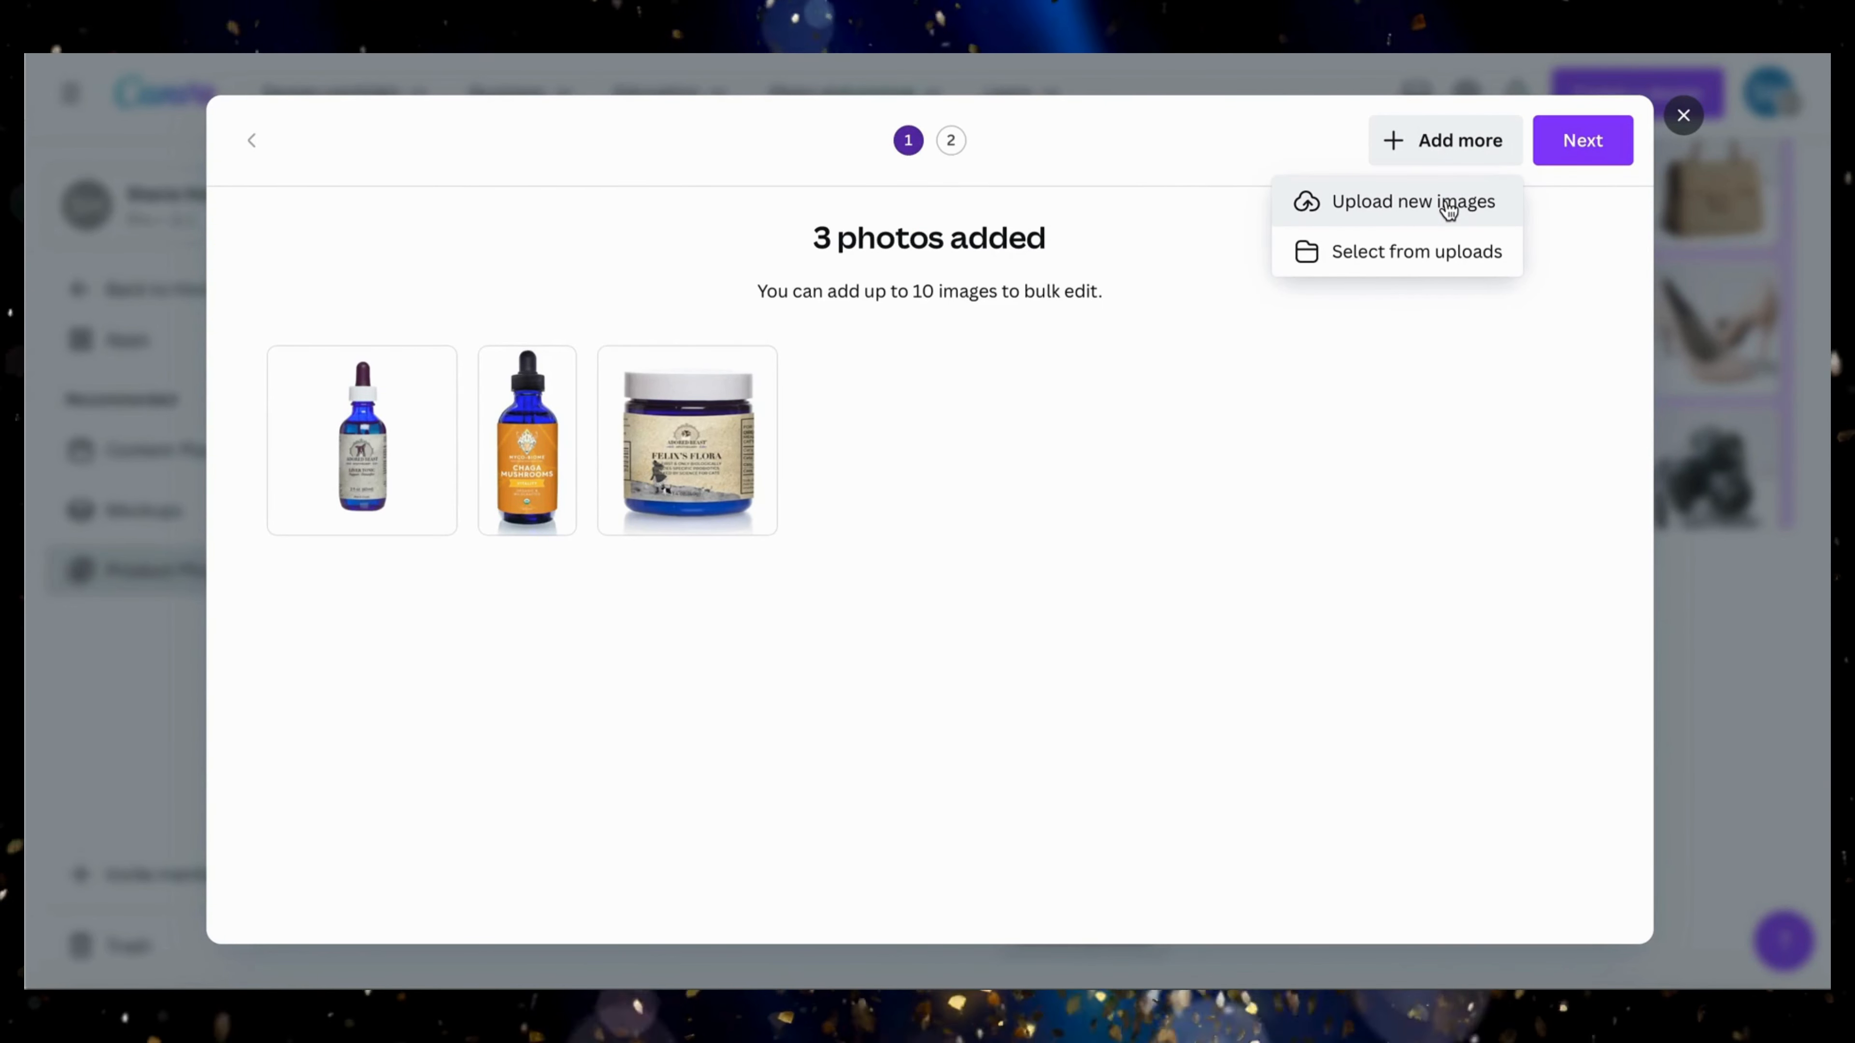
click(1424, 265)
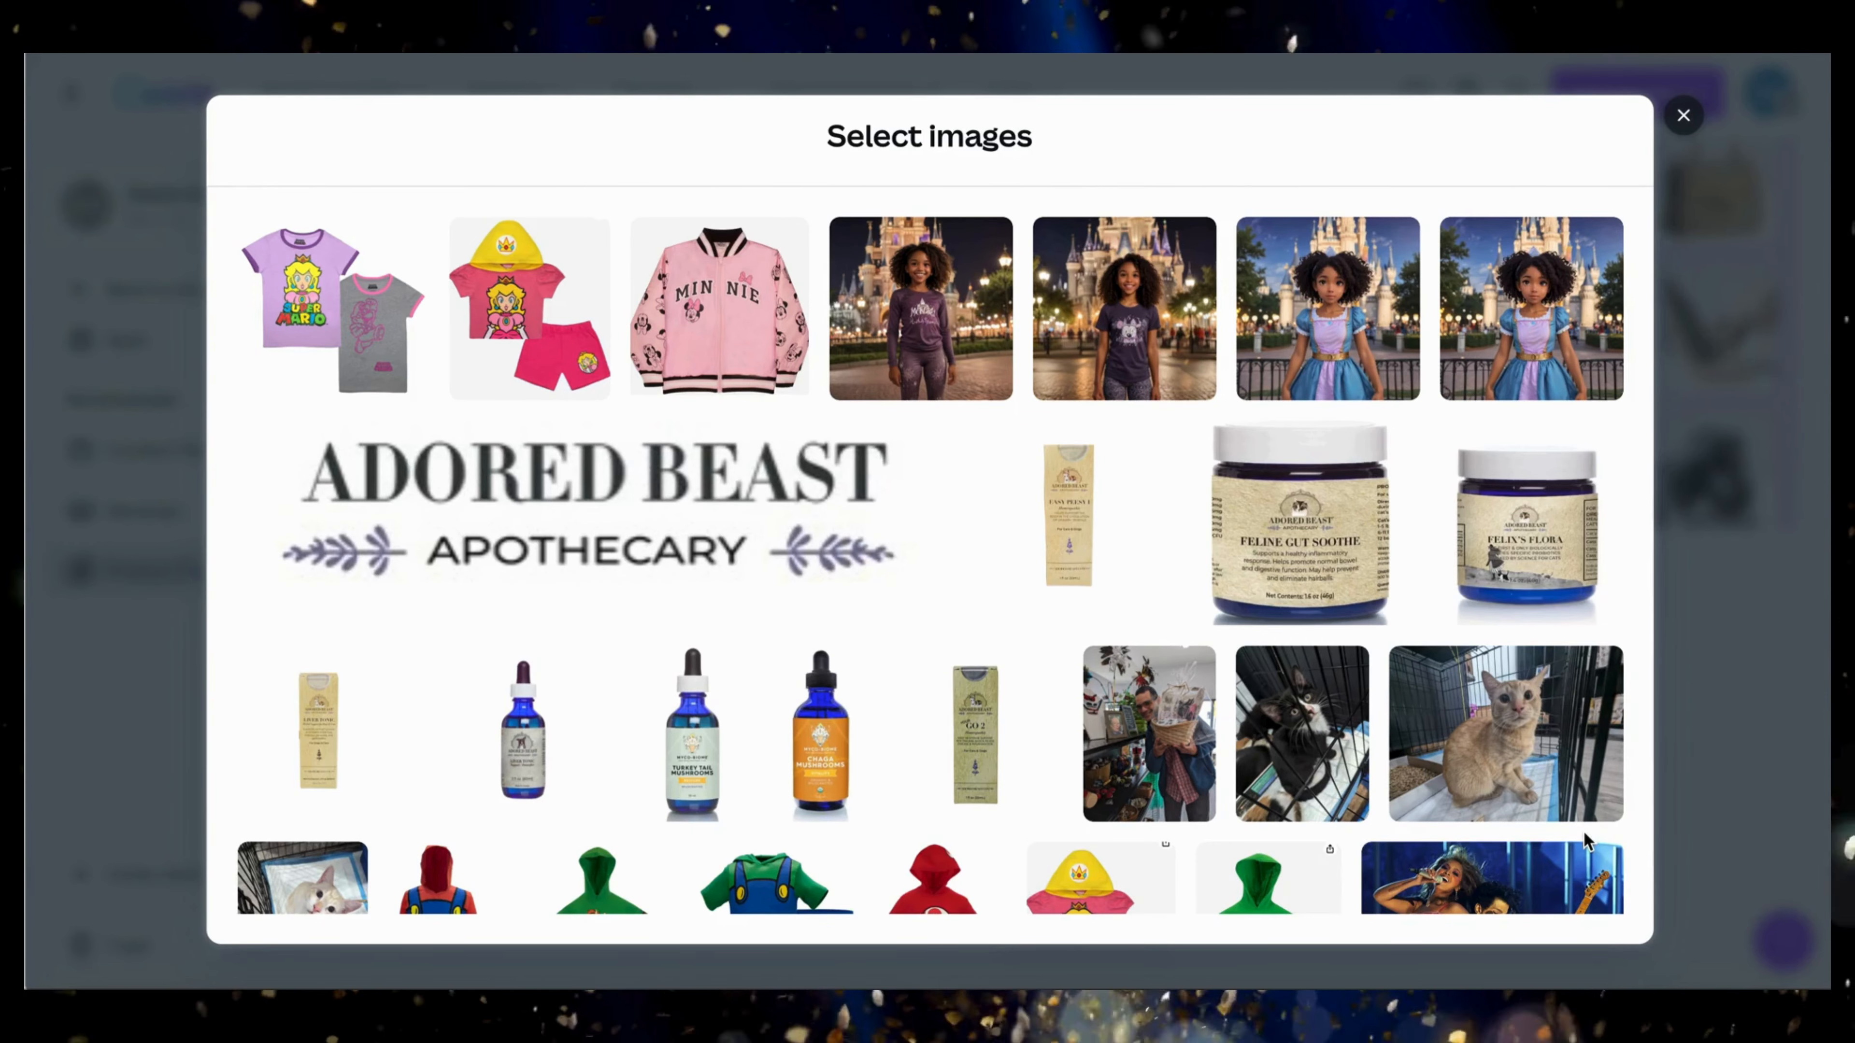
scroll(1585, 835, down, 15)
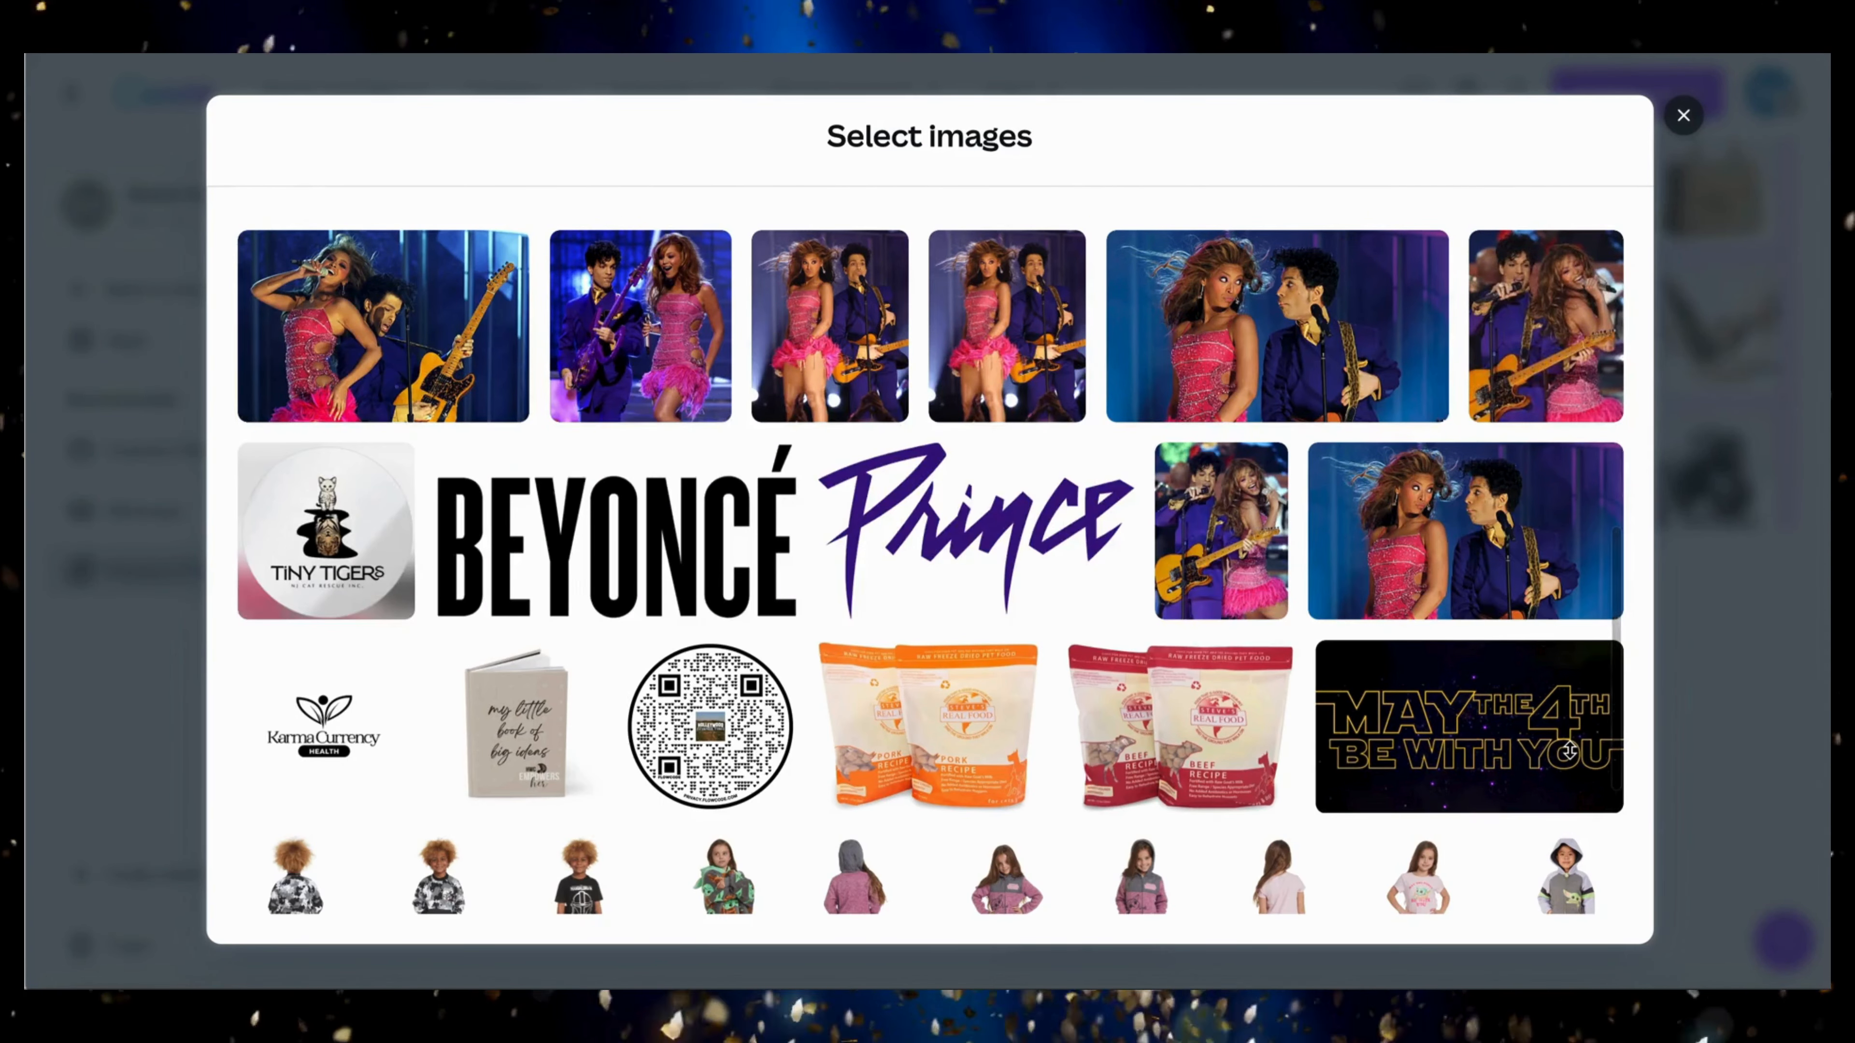
click(962, 681)
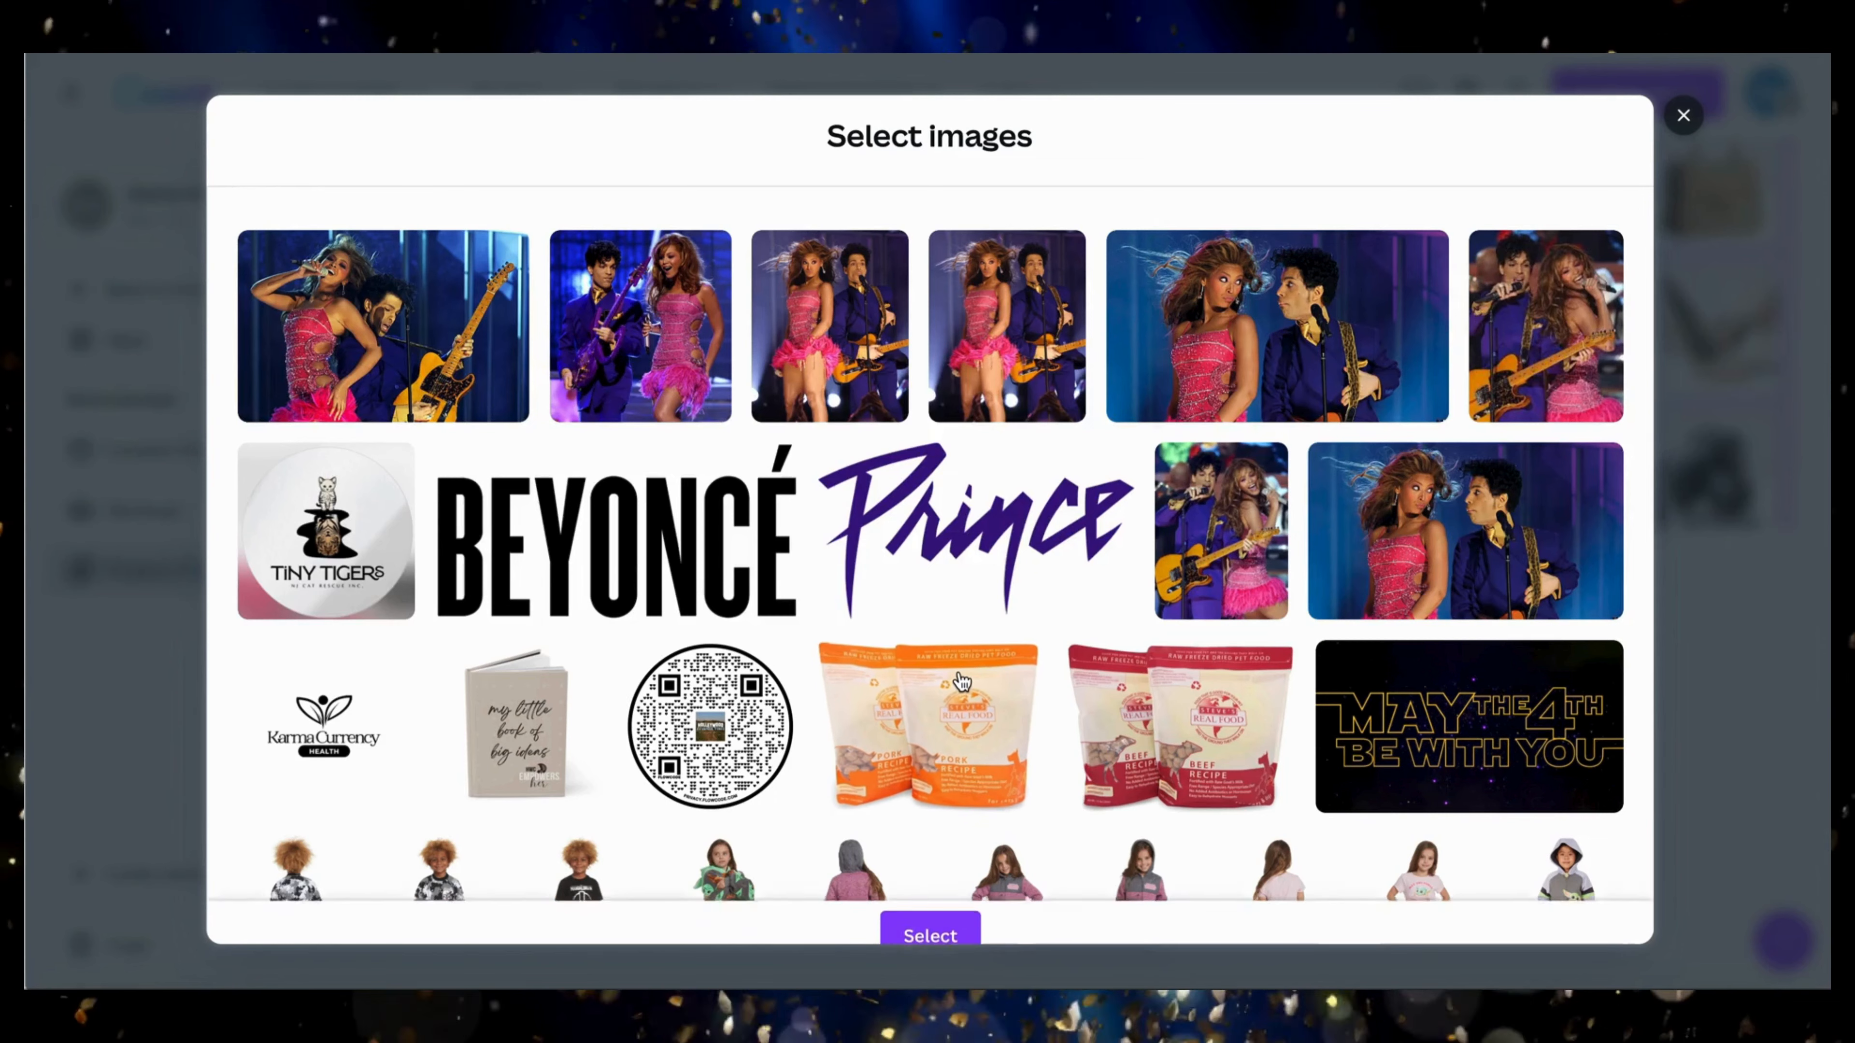
click(936, 909)
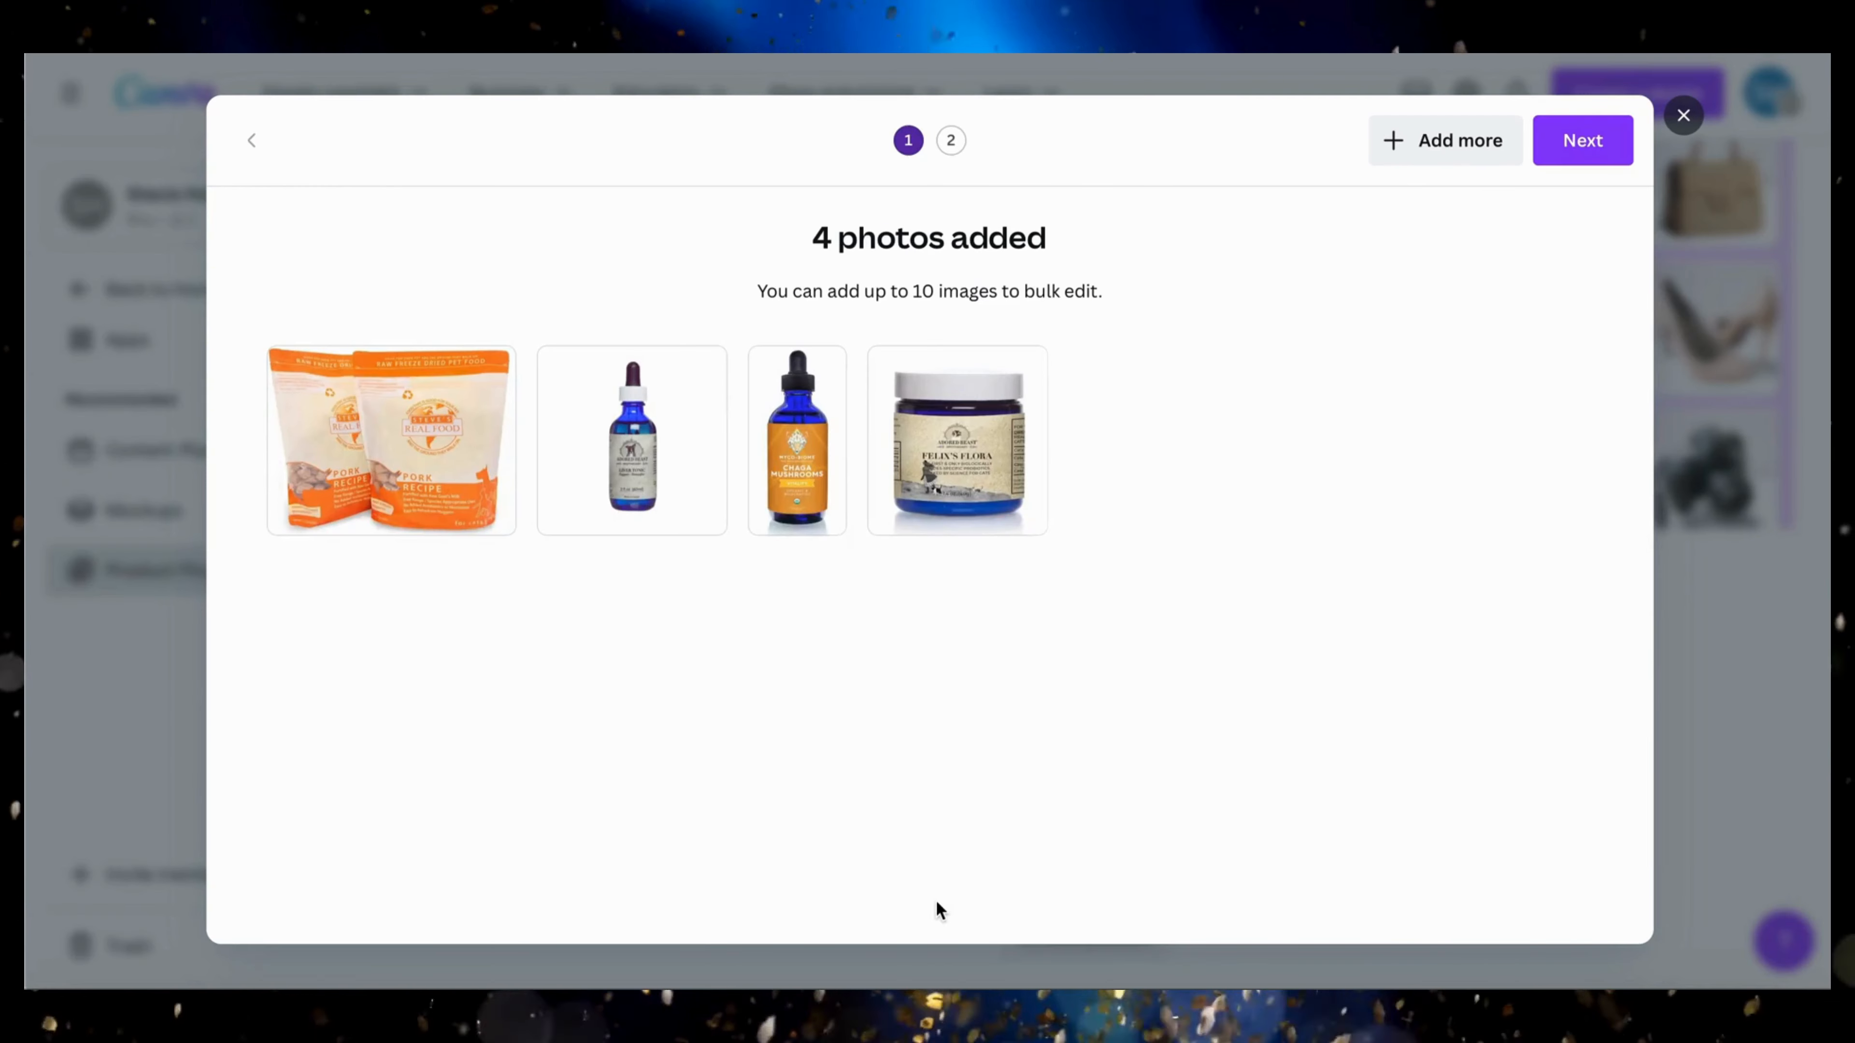
- Add the tan Adored Beast Easy Peesy box beside the Feline Gut Soothe jar from the existing uploads to the batch
click(1452, 146)
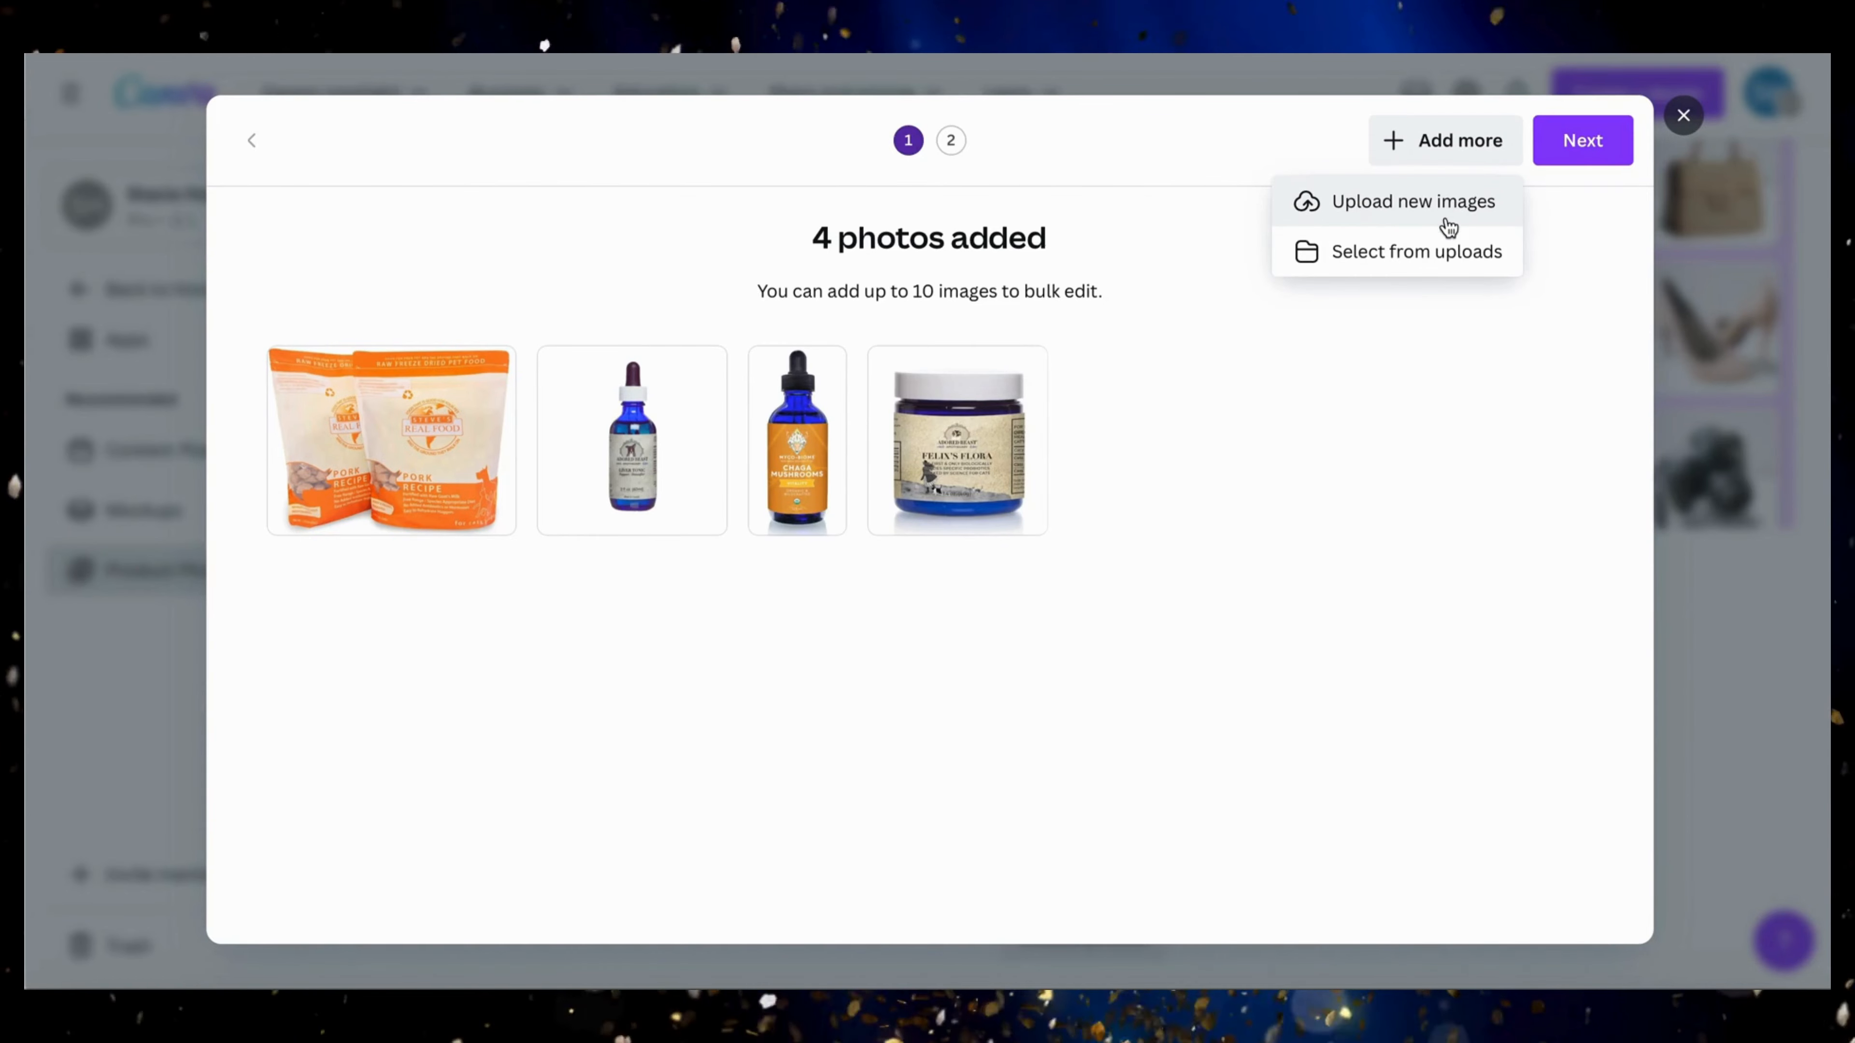
click(1442, 250)
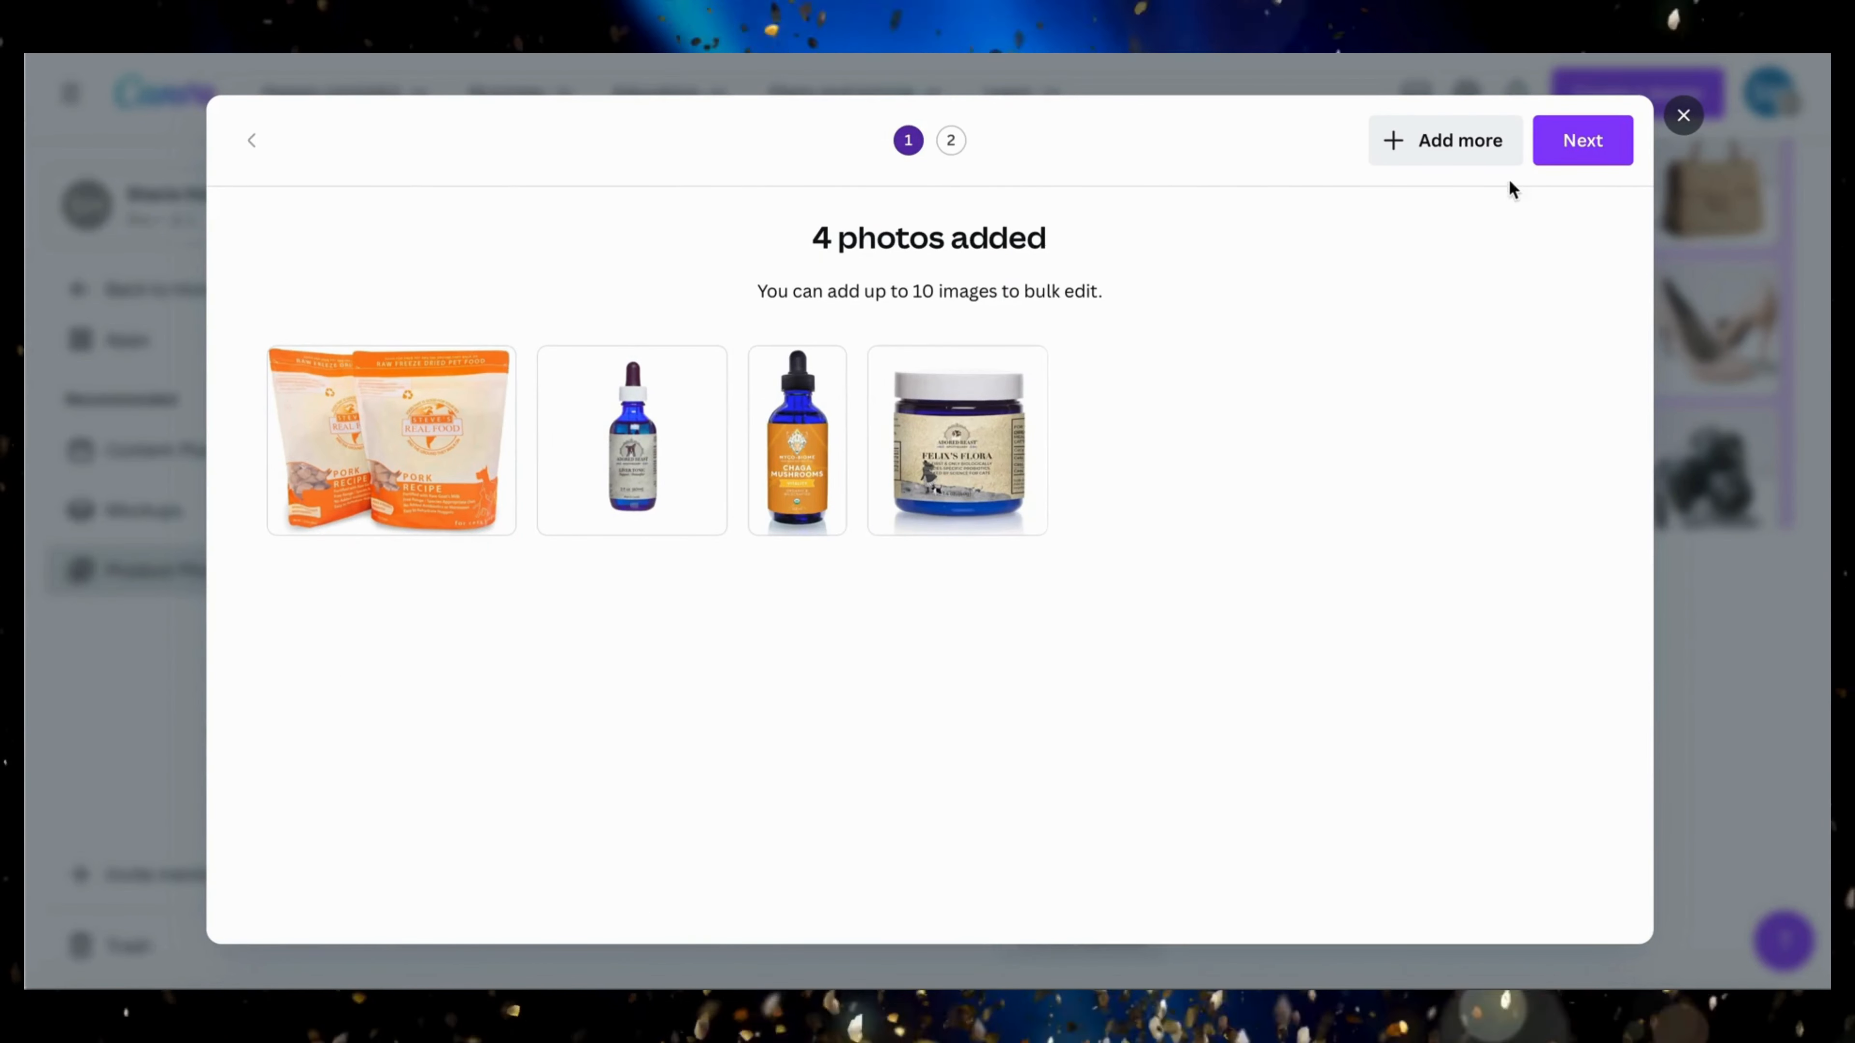
click(1491, 148)
click(1405, 251)
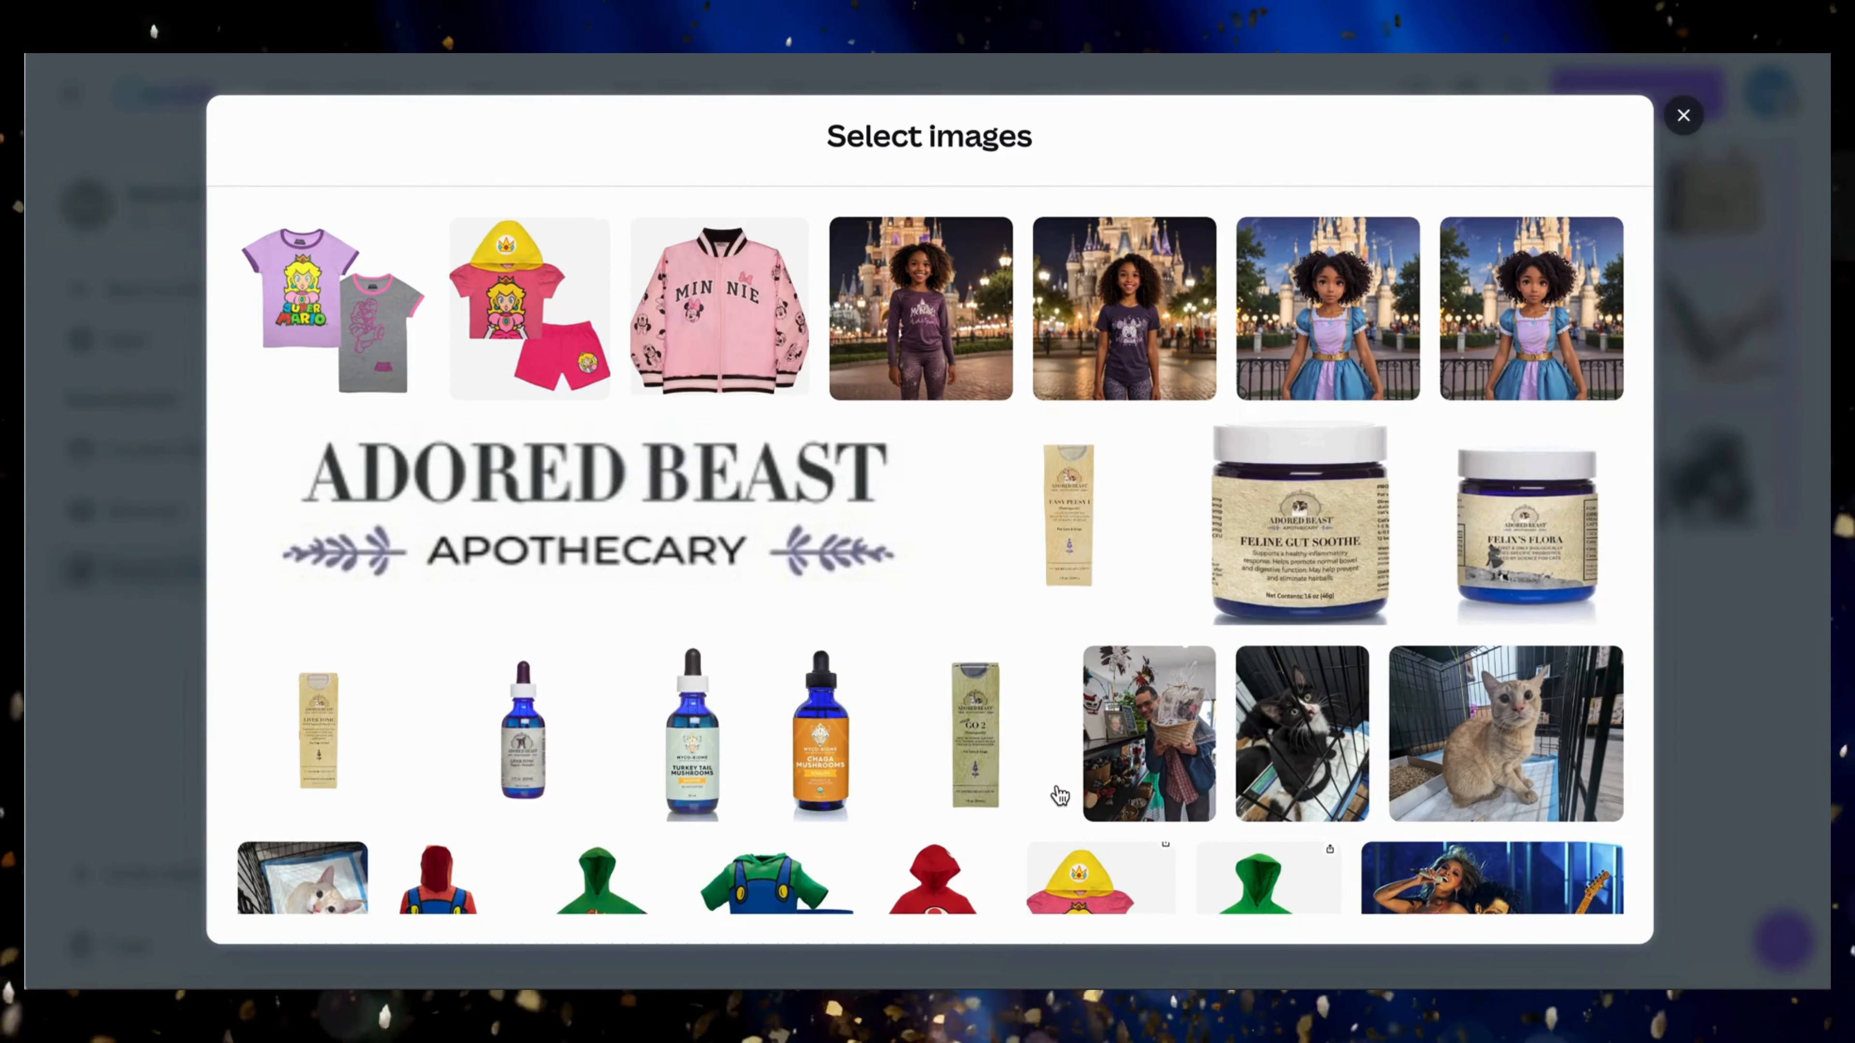
click(1054, 581)
click(955, 922)
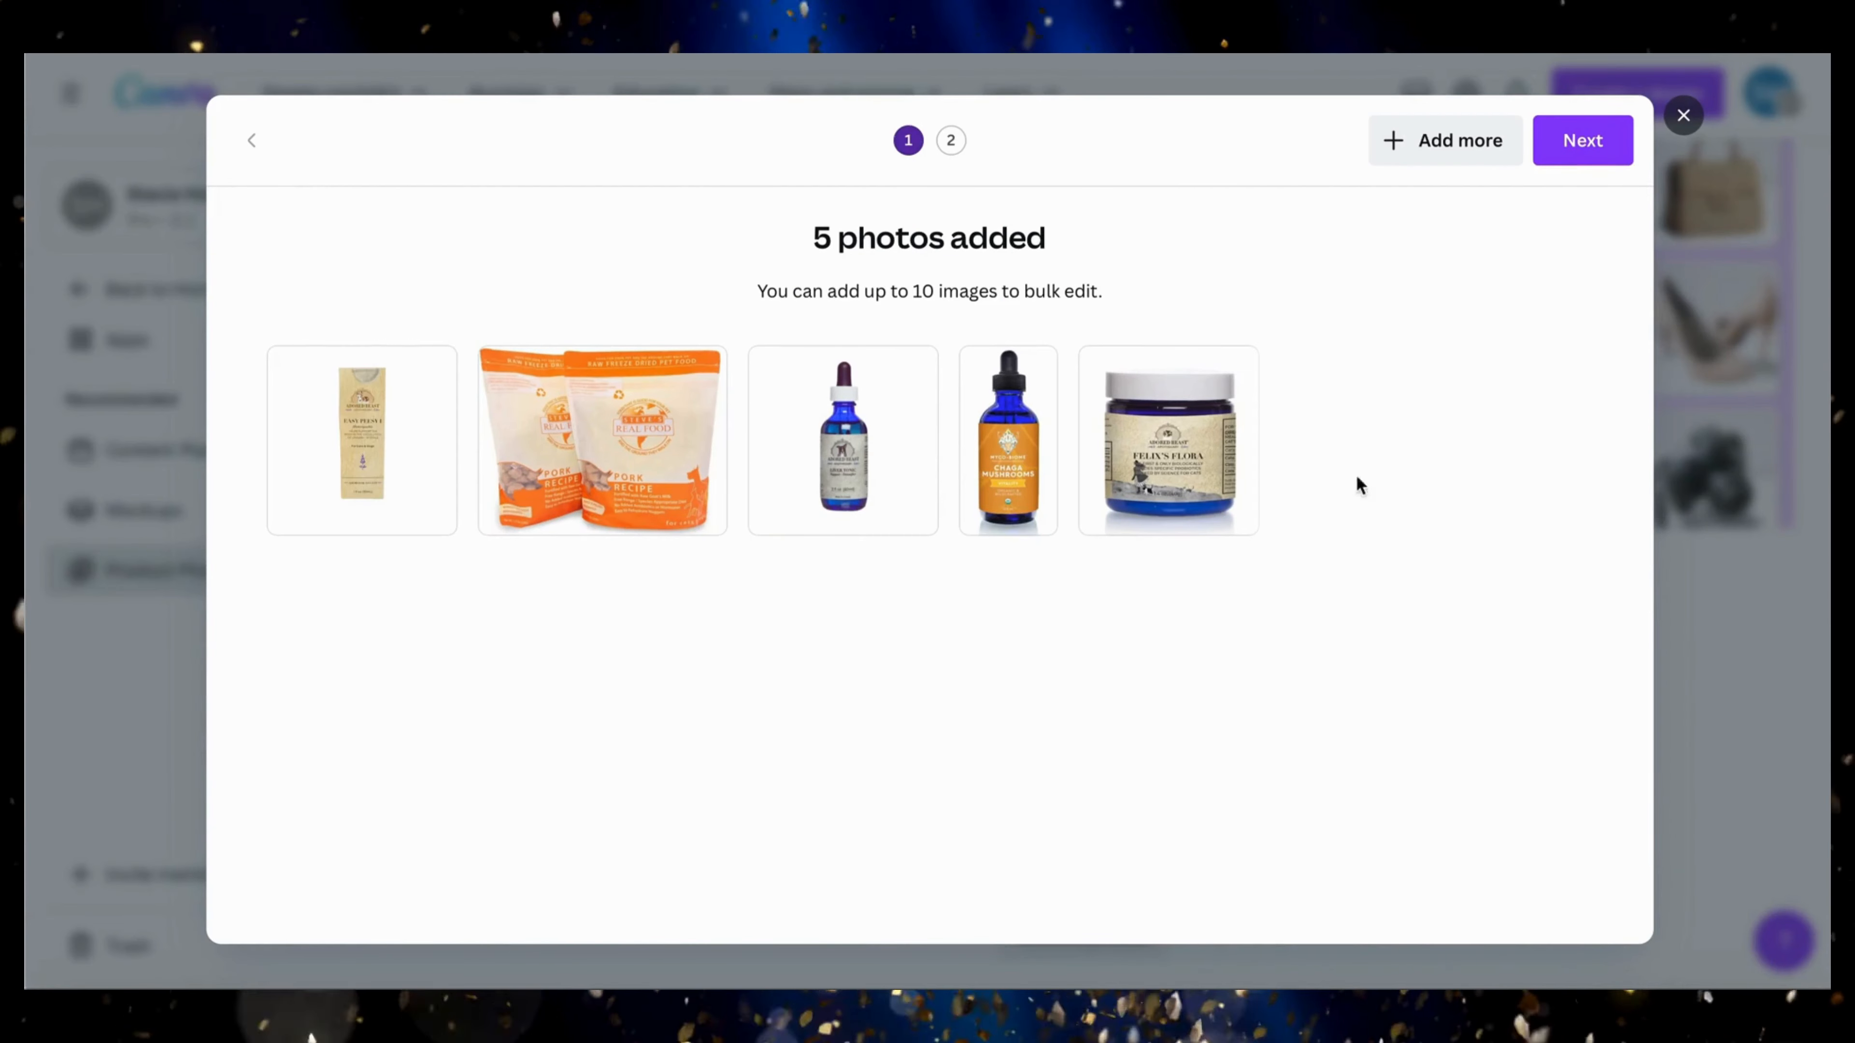
- Look through the E-Commerce and Automotive styles, and apply the E-Commerce style Showcase to the added product photos
click(1574, 141)
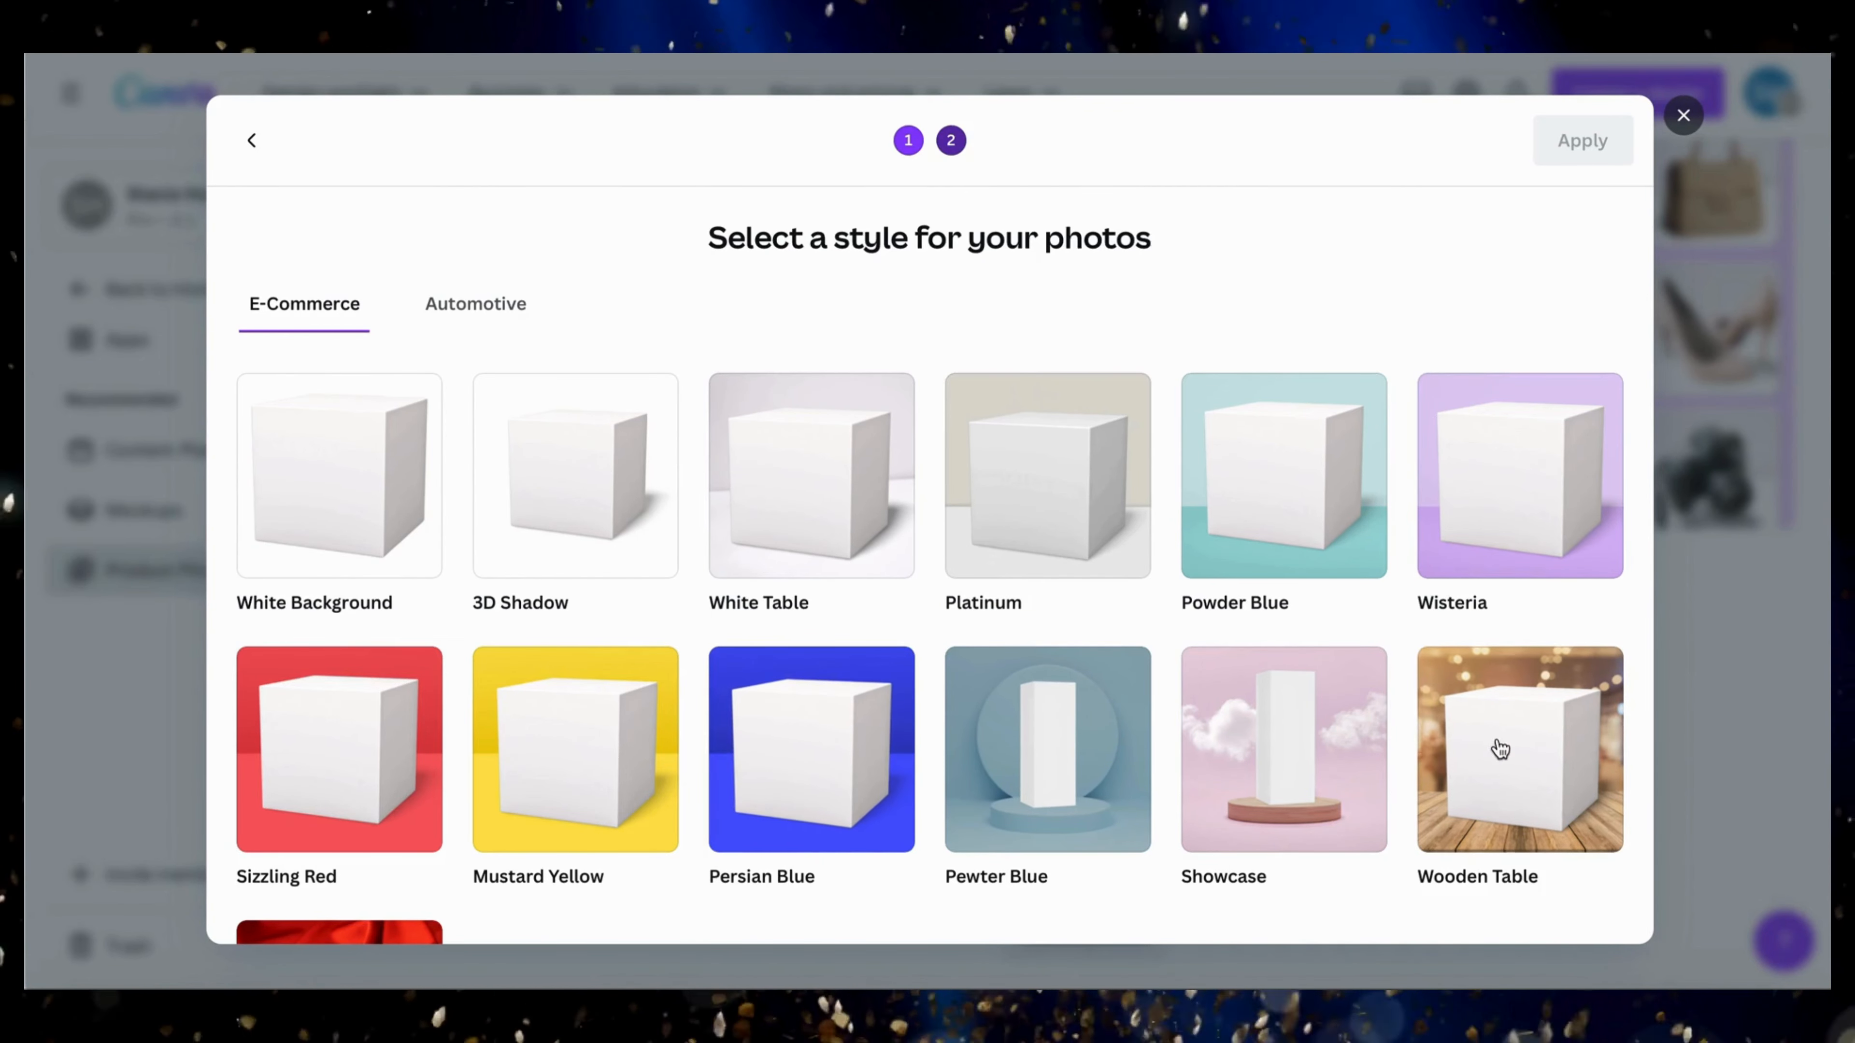
scroll(1625, 764, down, 3)
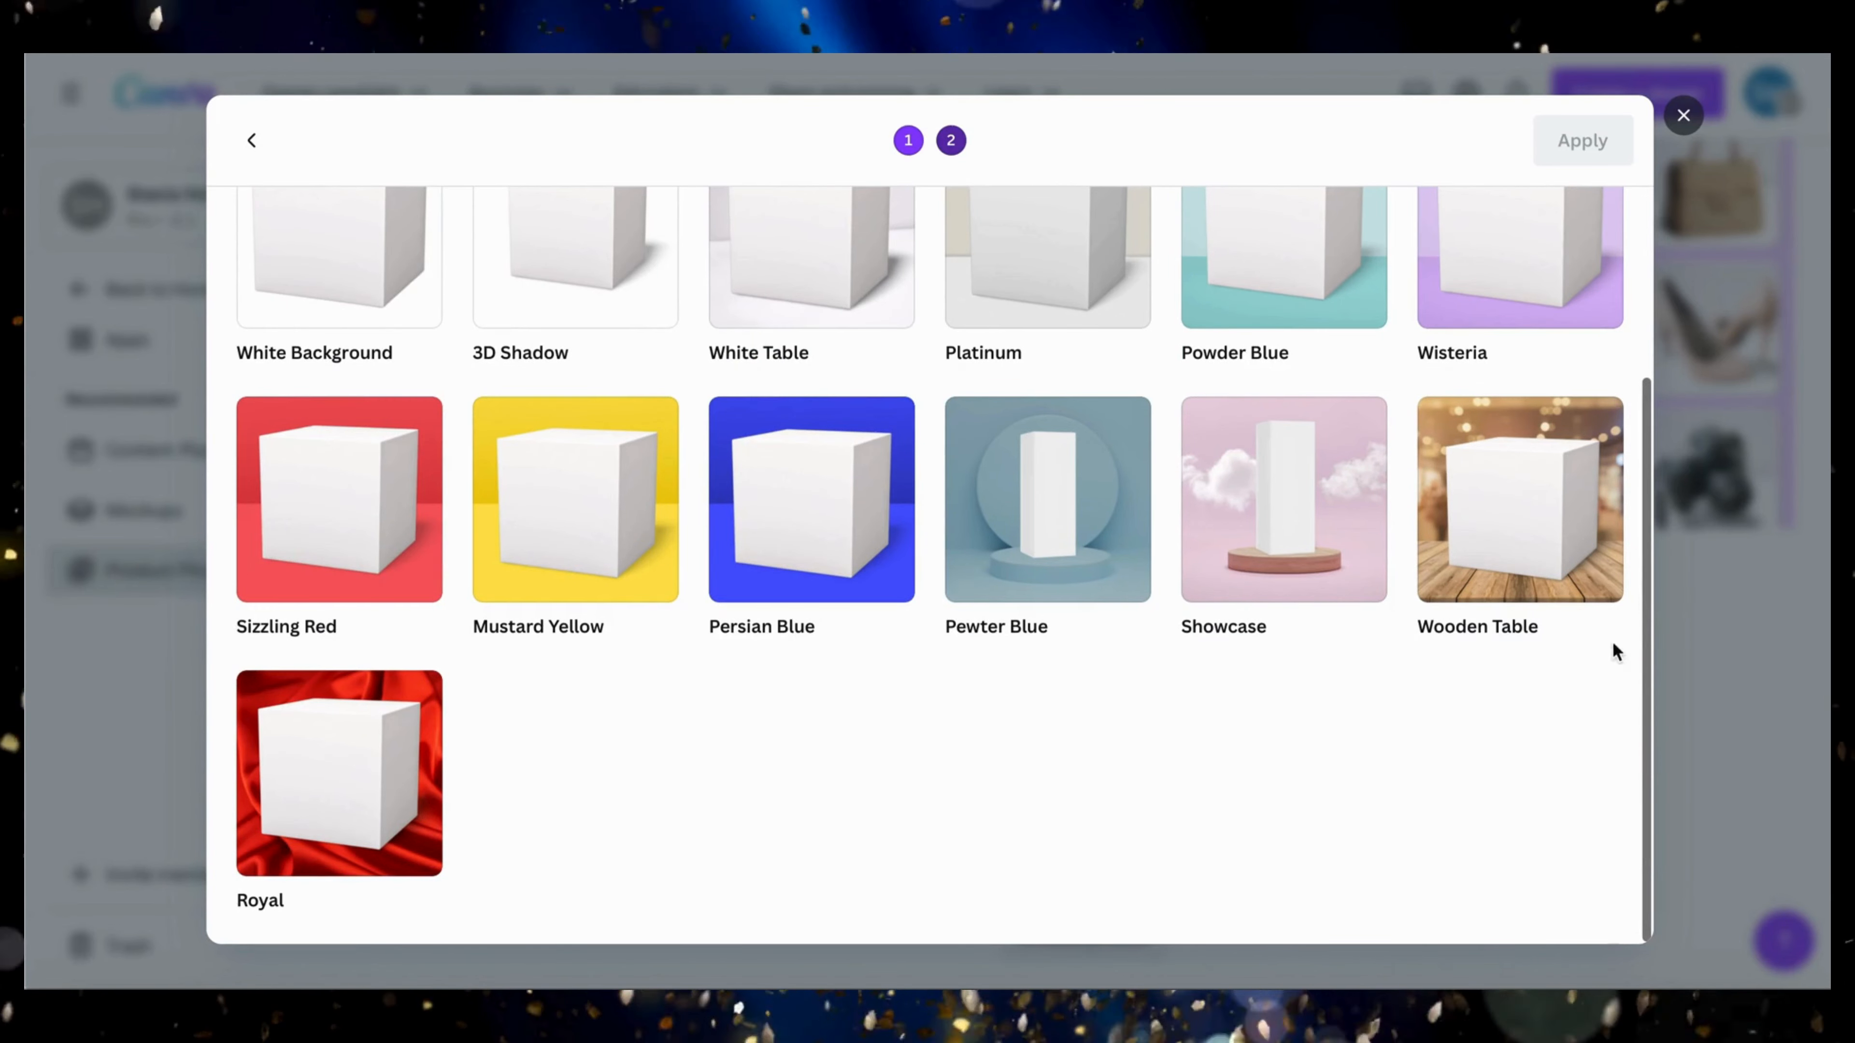
scroll(1602, 176, up, 4)
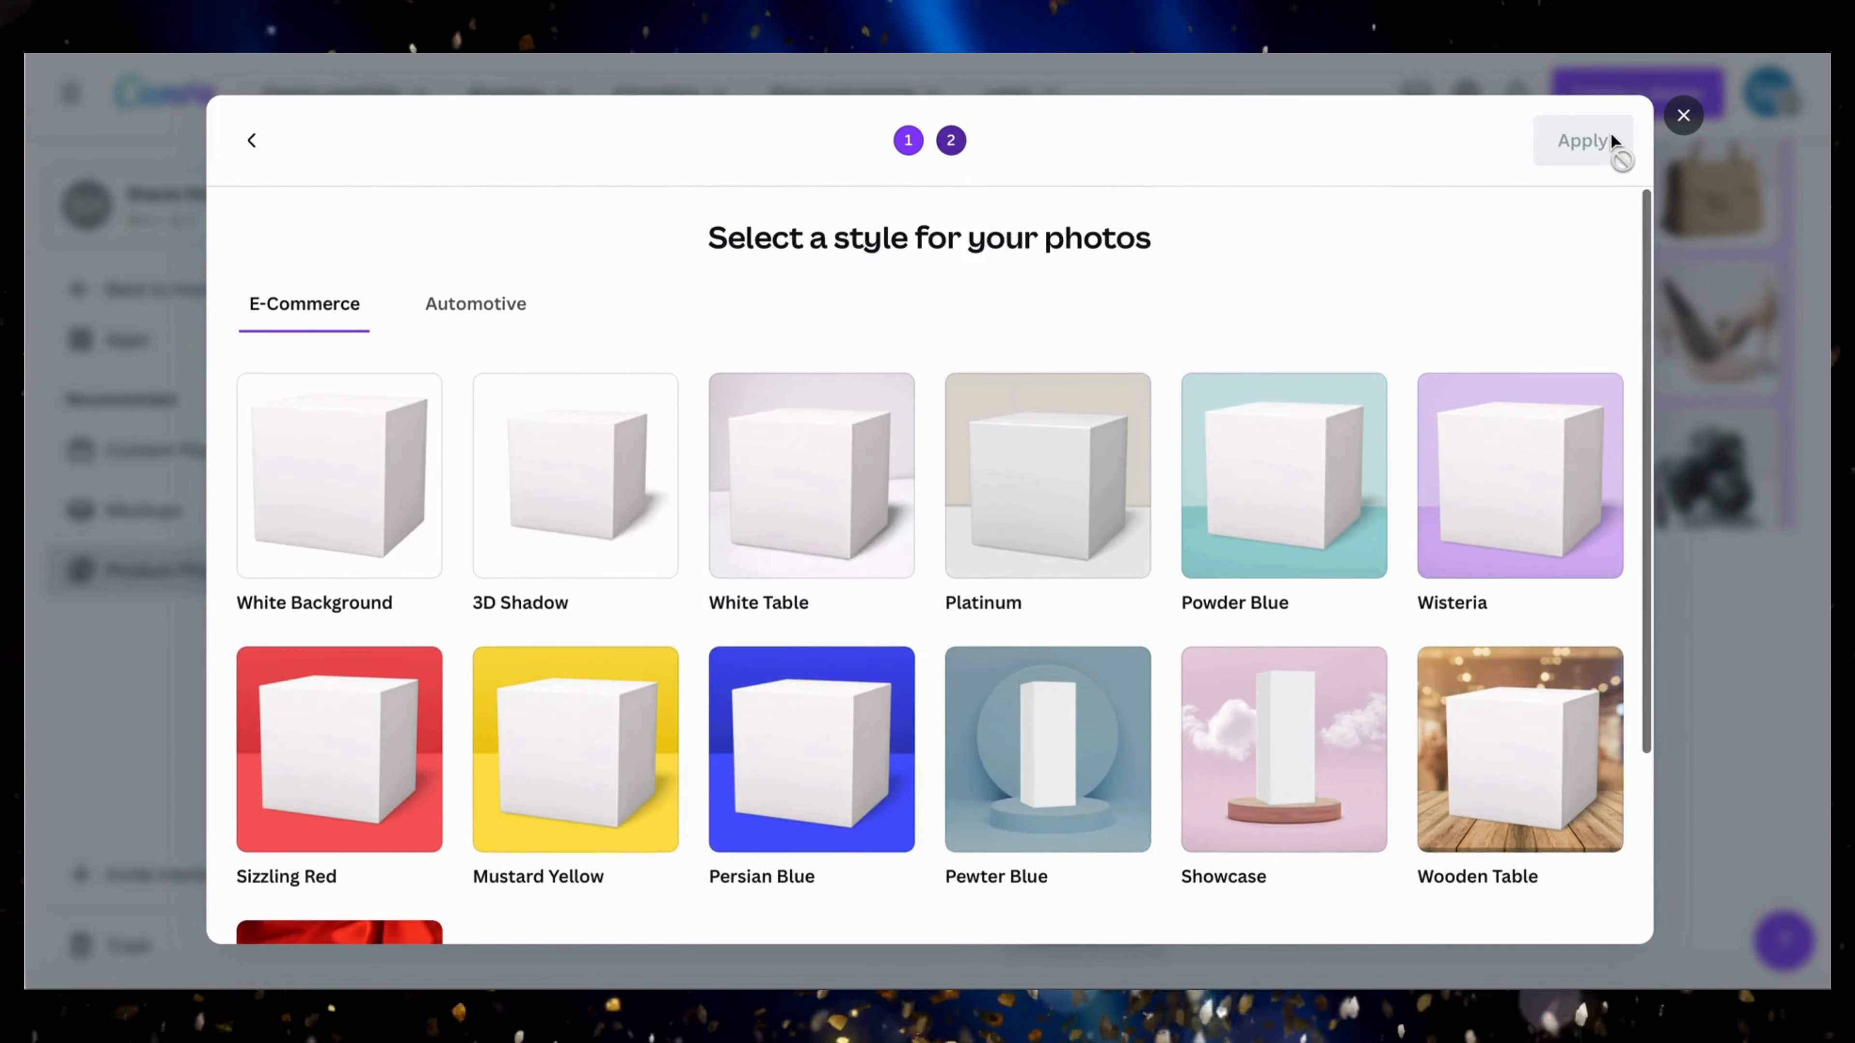
click(518, 328)
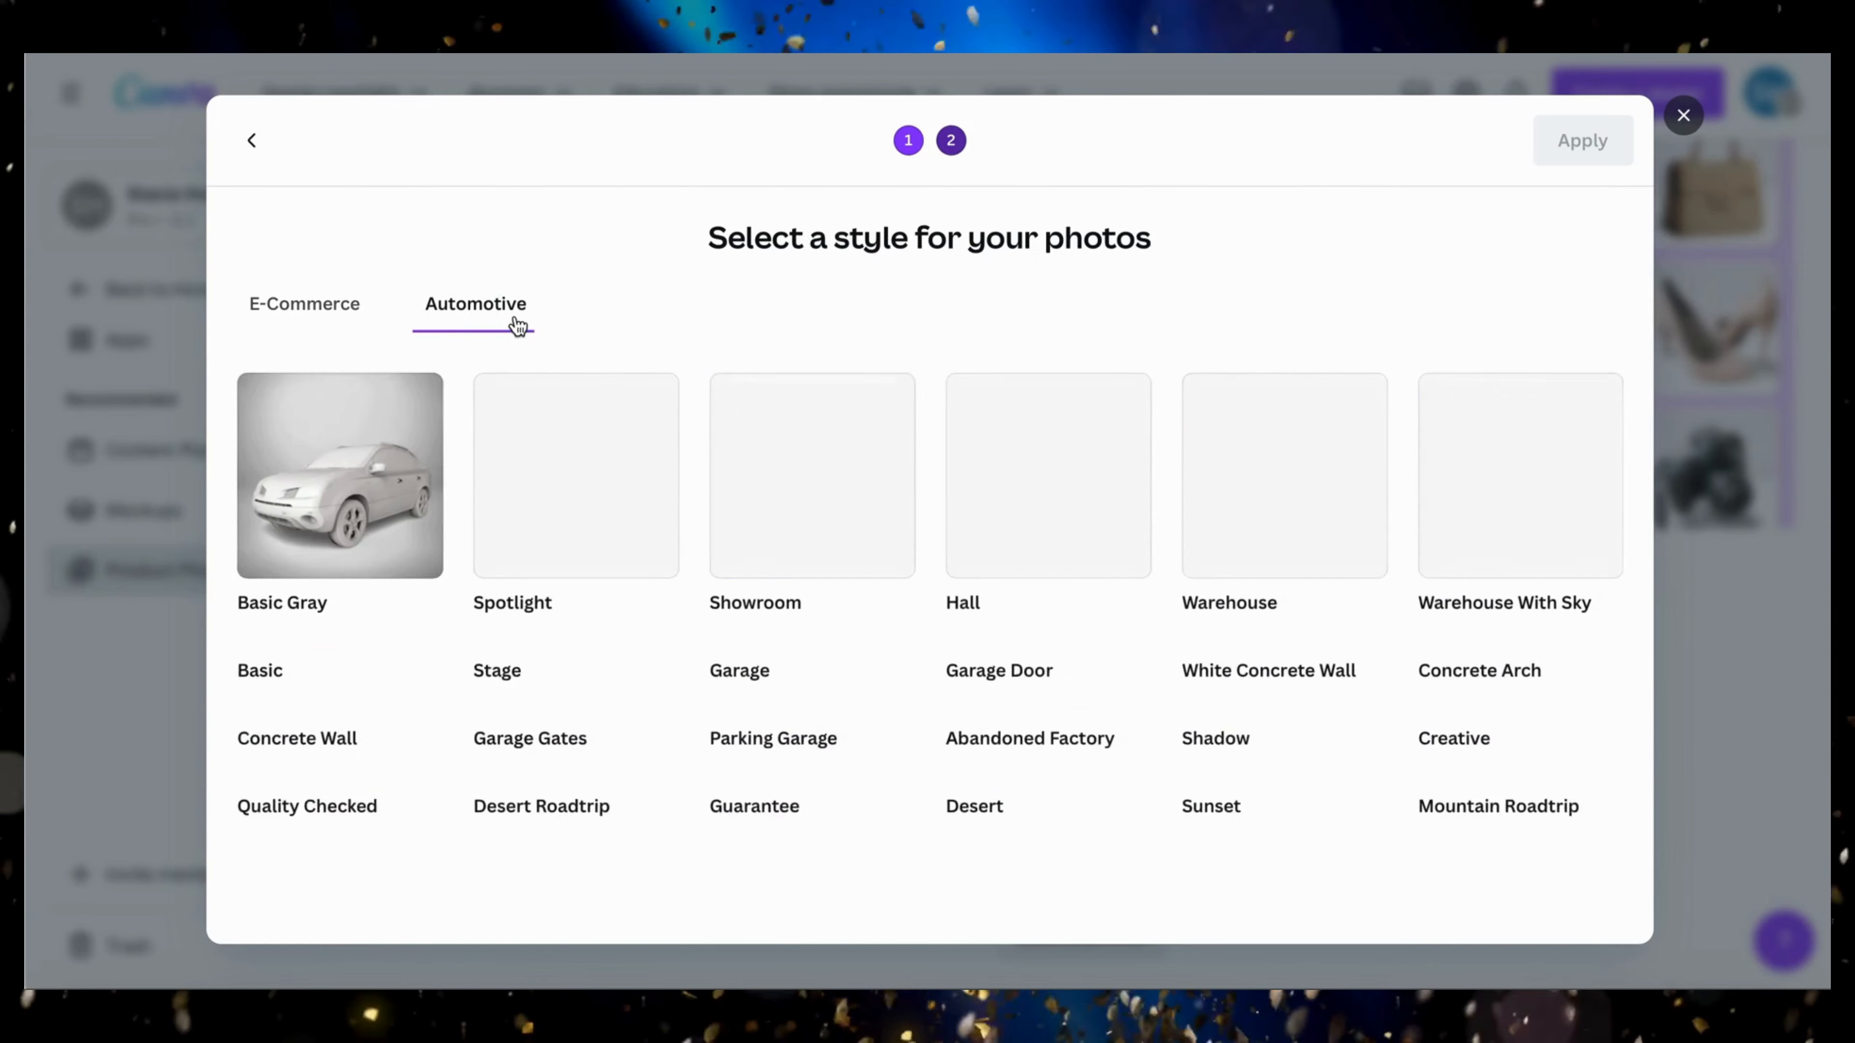
click(331, 307)
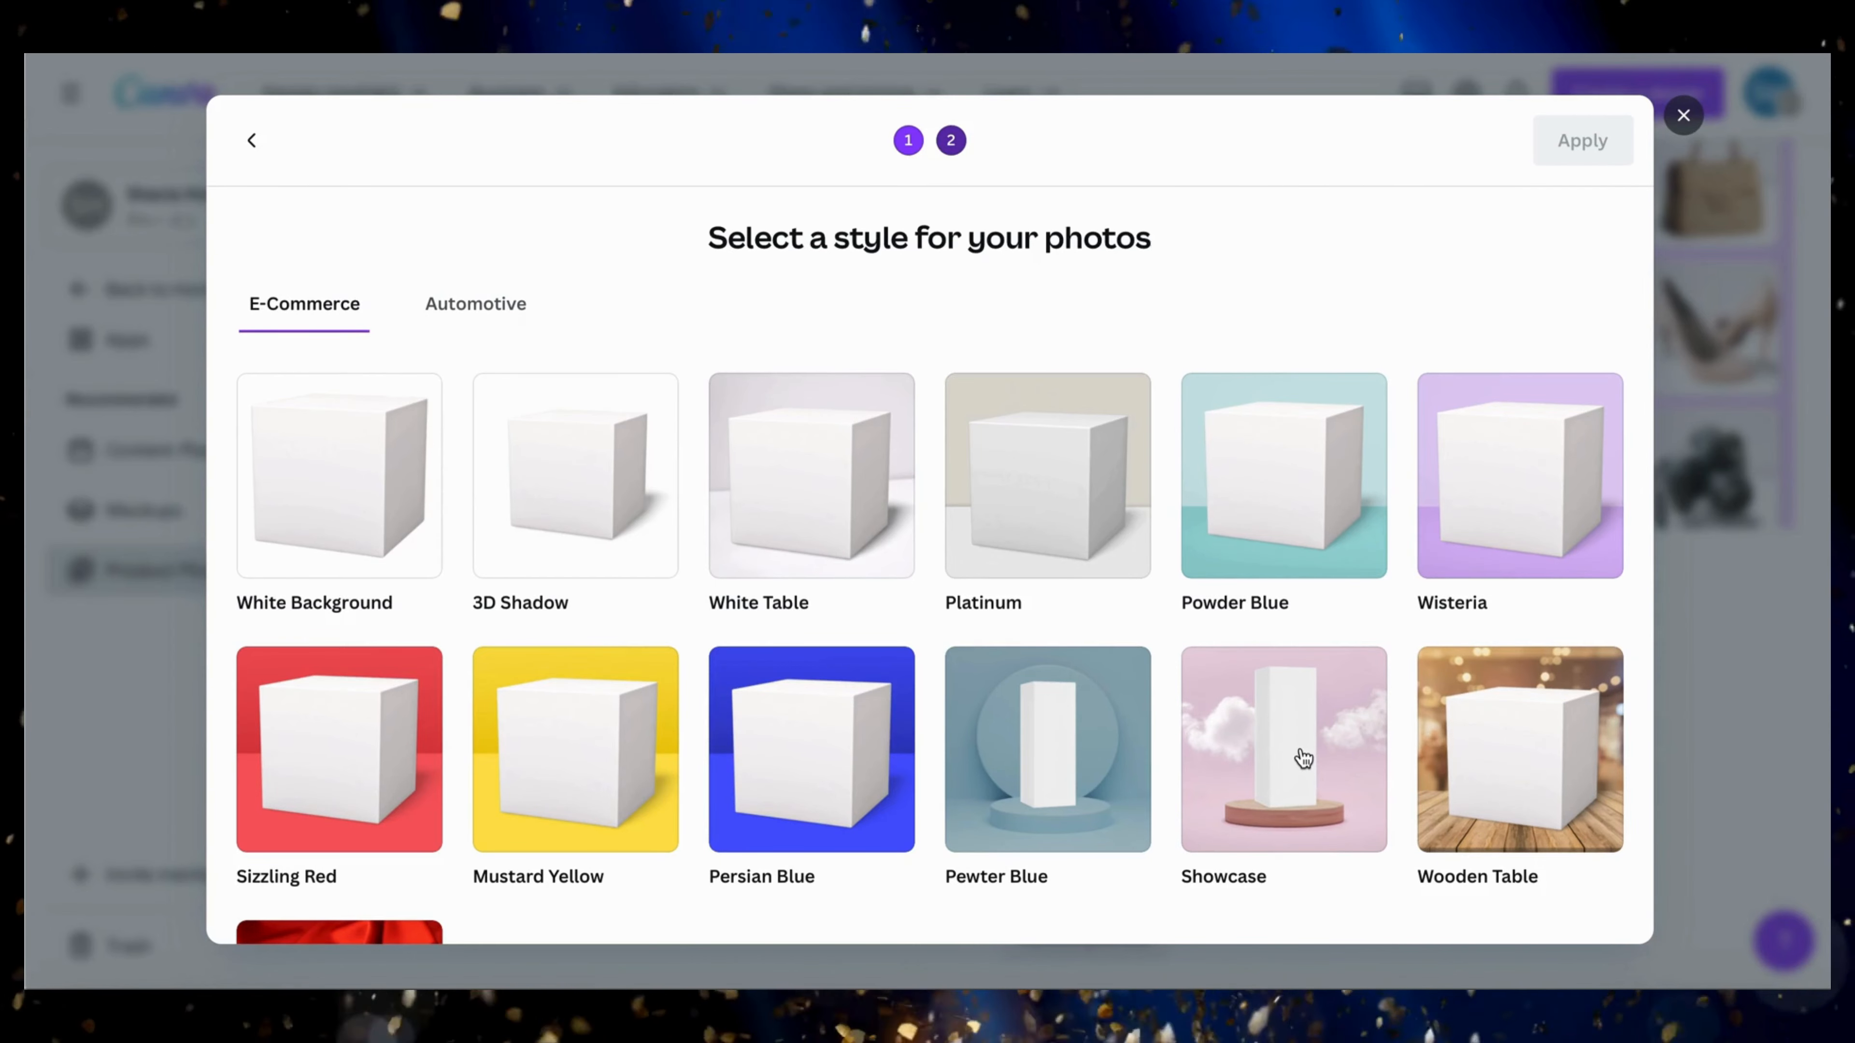
click(1303, 760)
click(1585, 140)
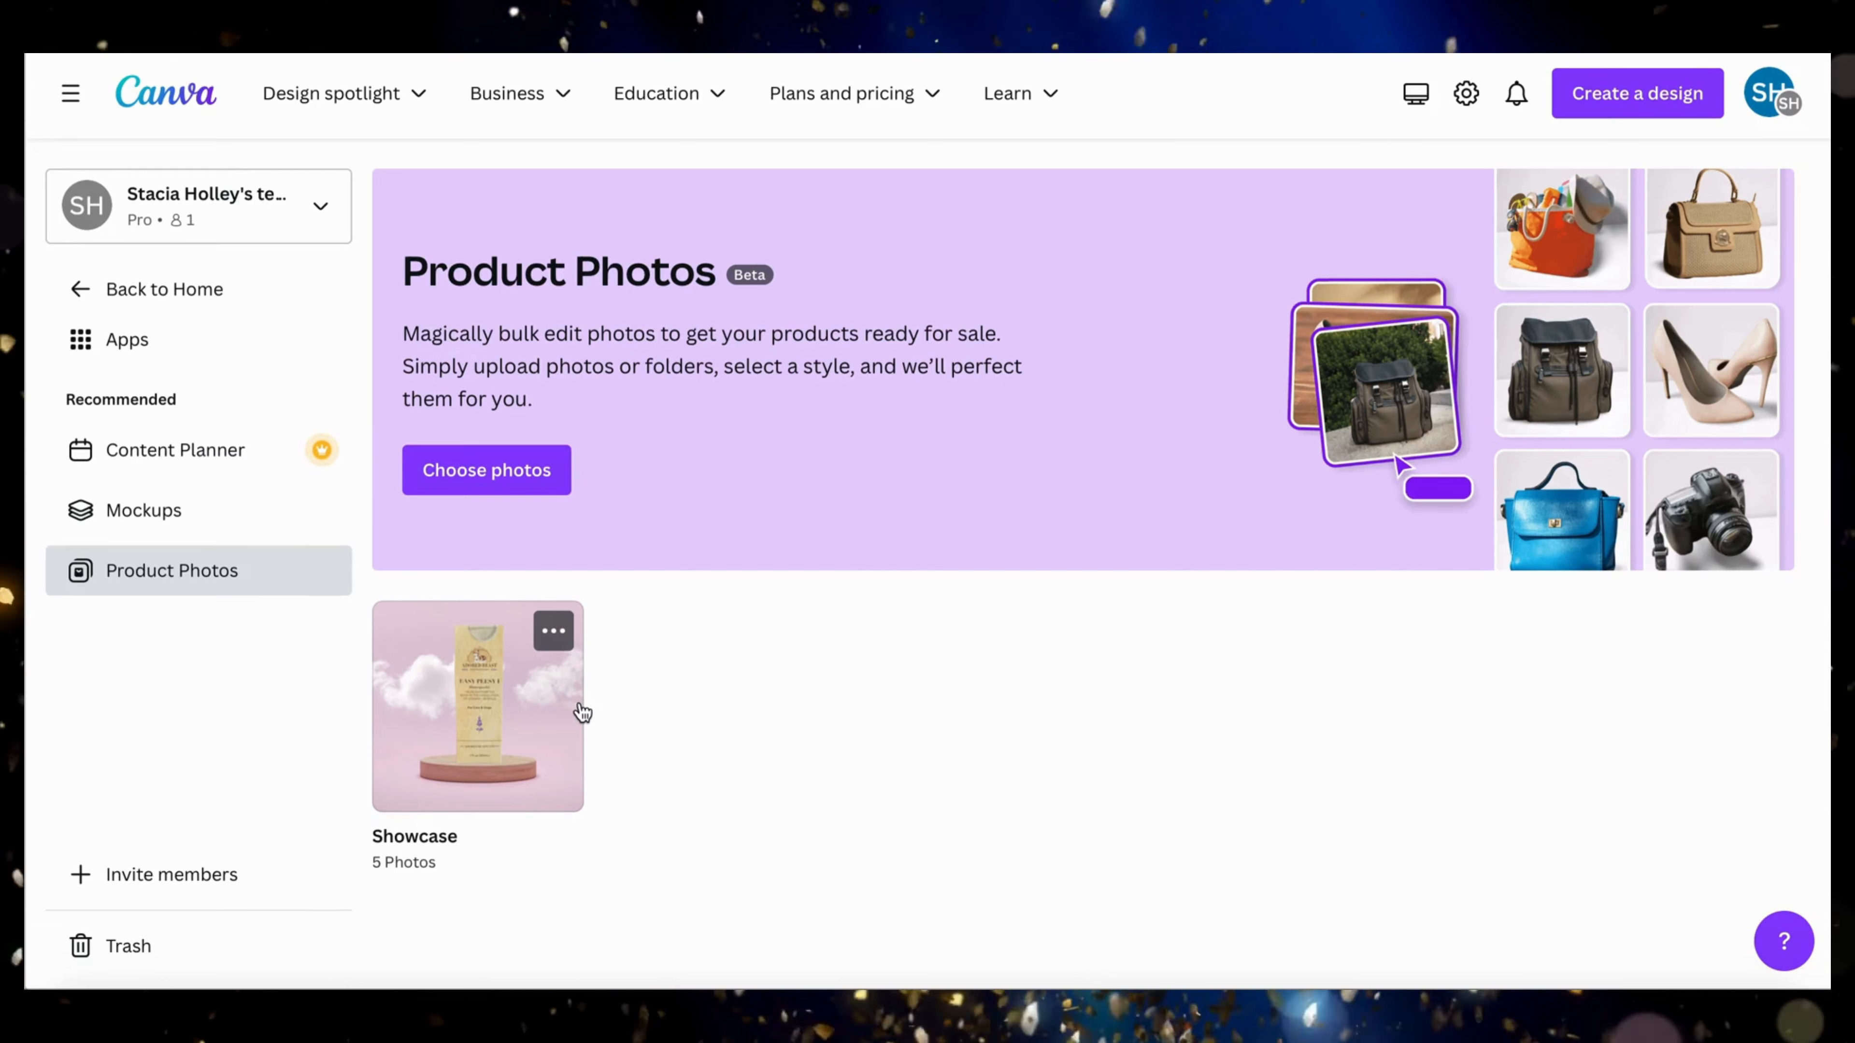
- Examine the enlarged Showcase images of the Easy Peesy box, Pork Recipe bags, Liver Tonic bottle and Chaga Mushrooms bottle
click(488, 755)
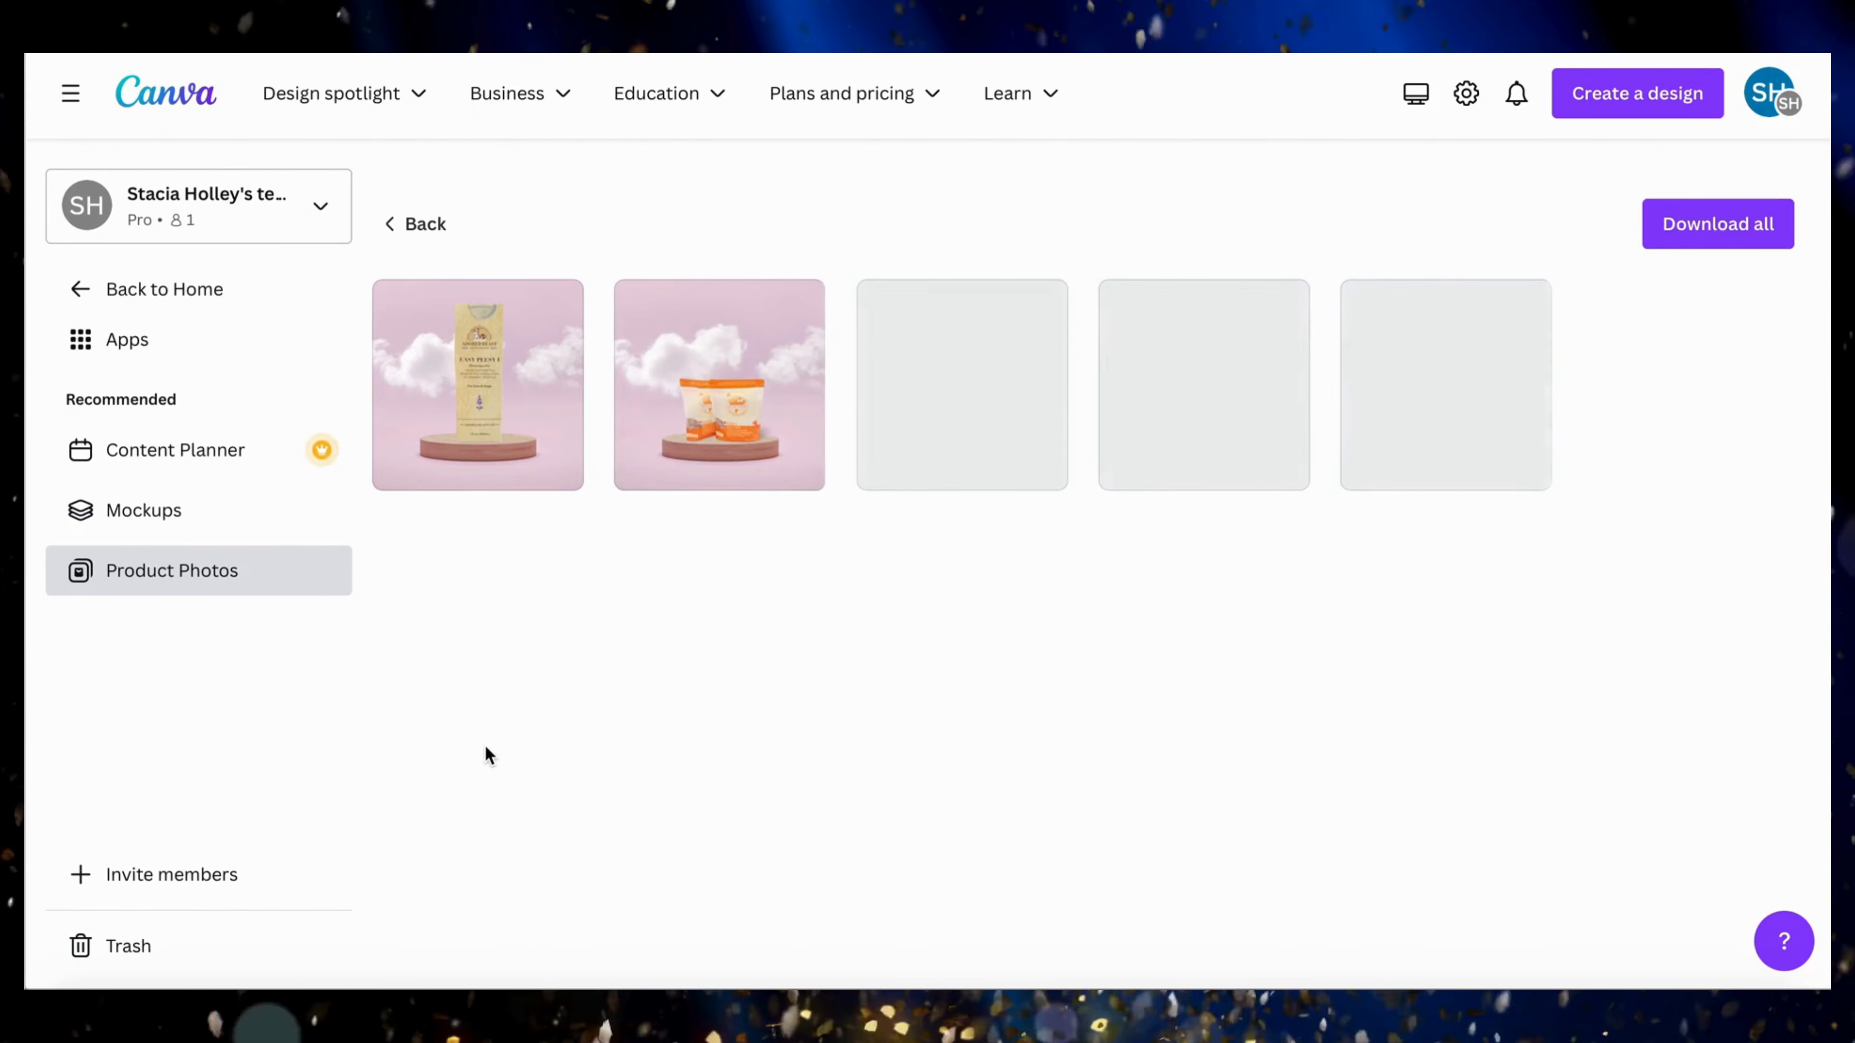
click(528, 443)
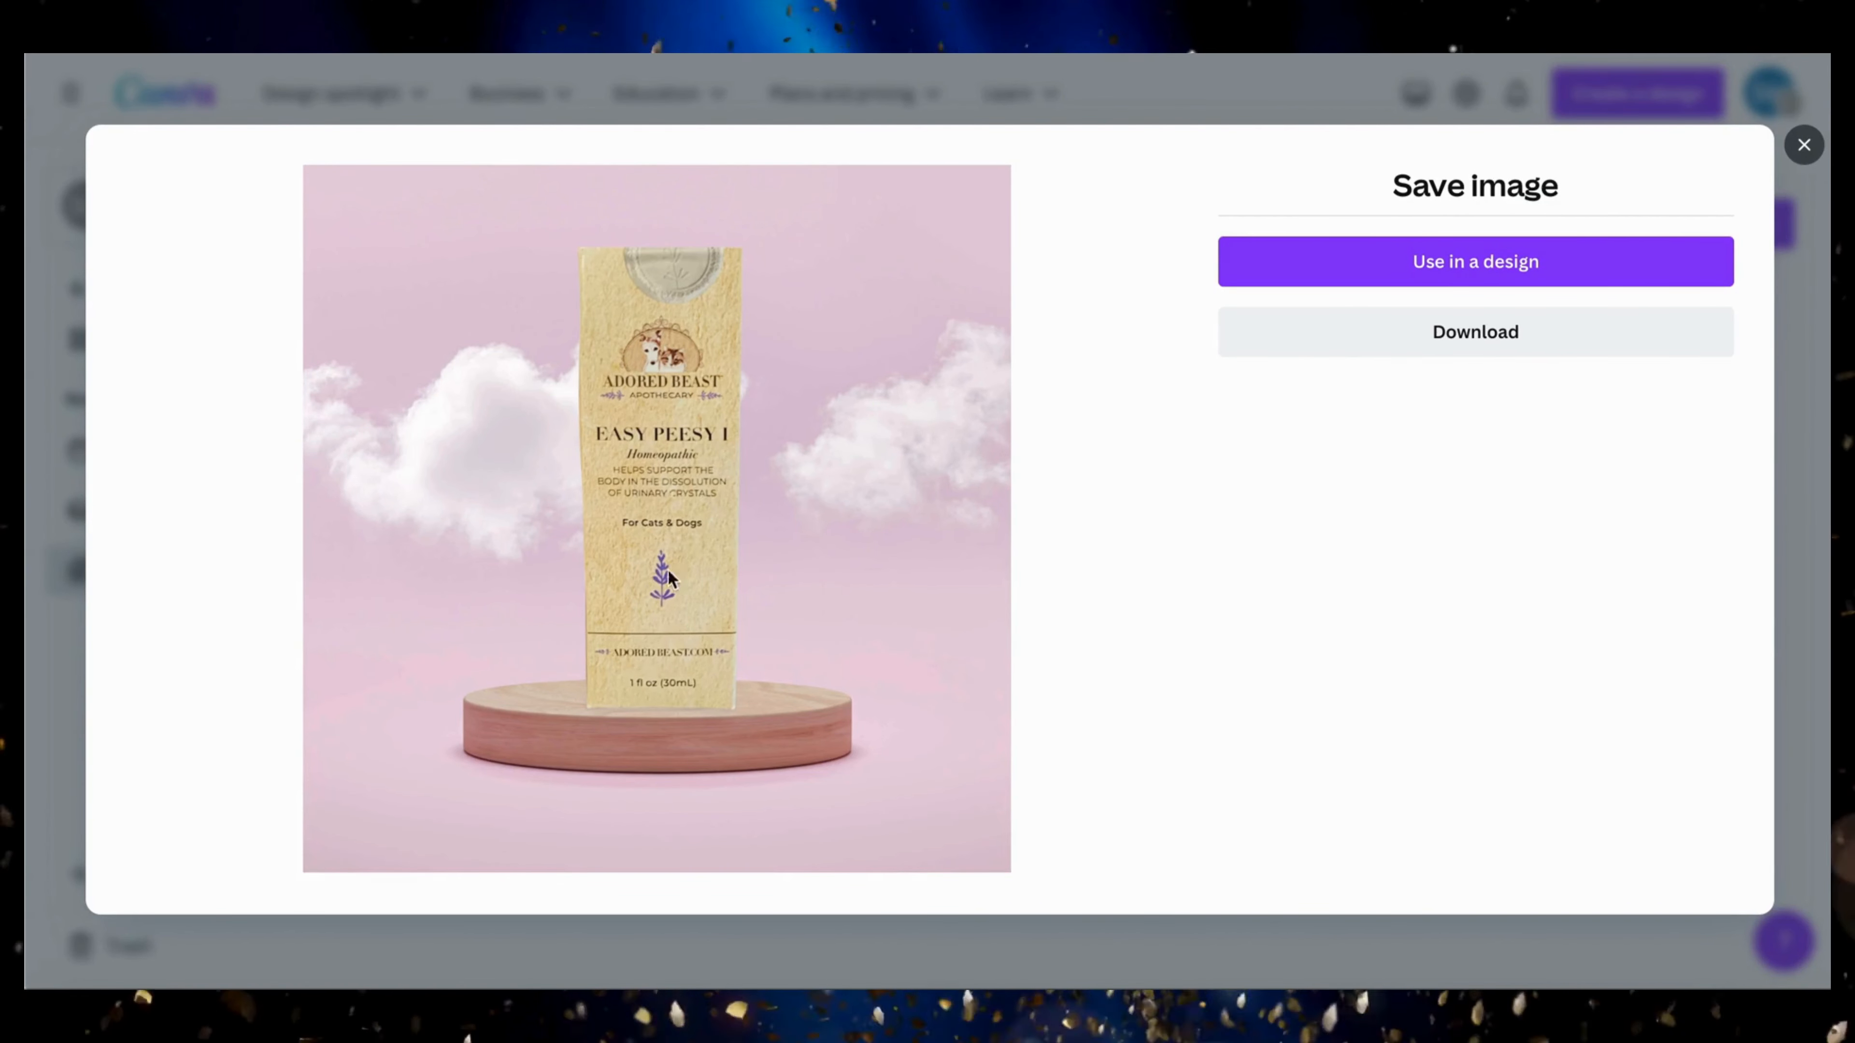
click(1804, 147)
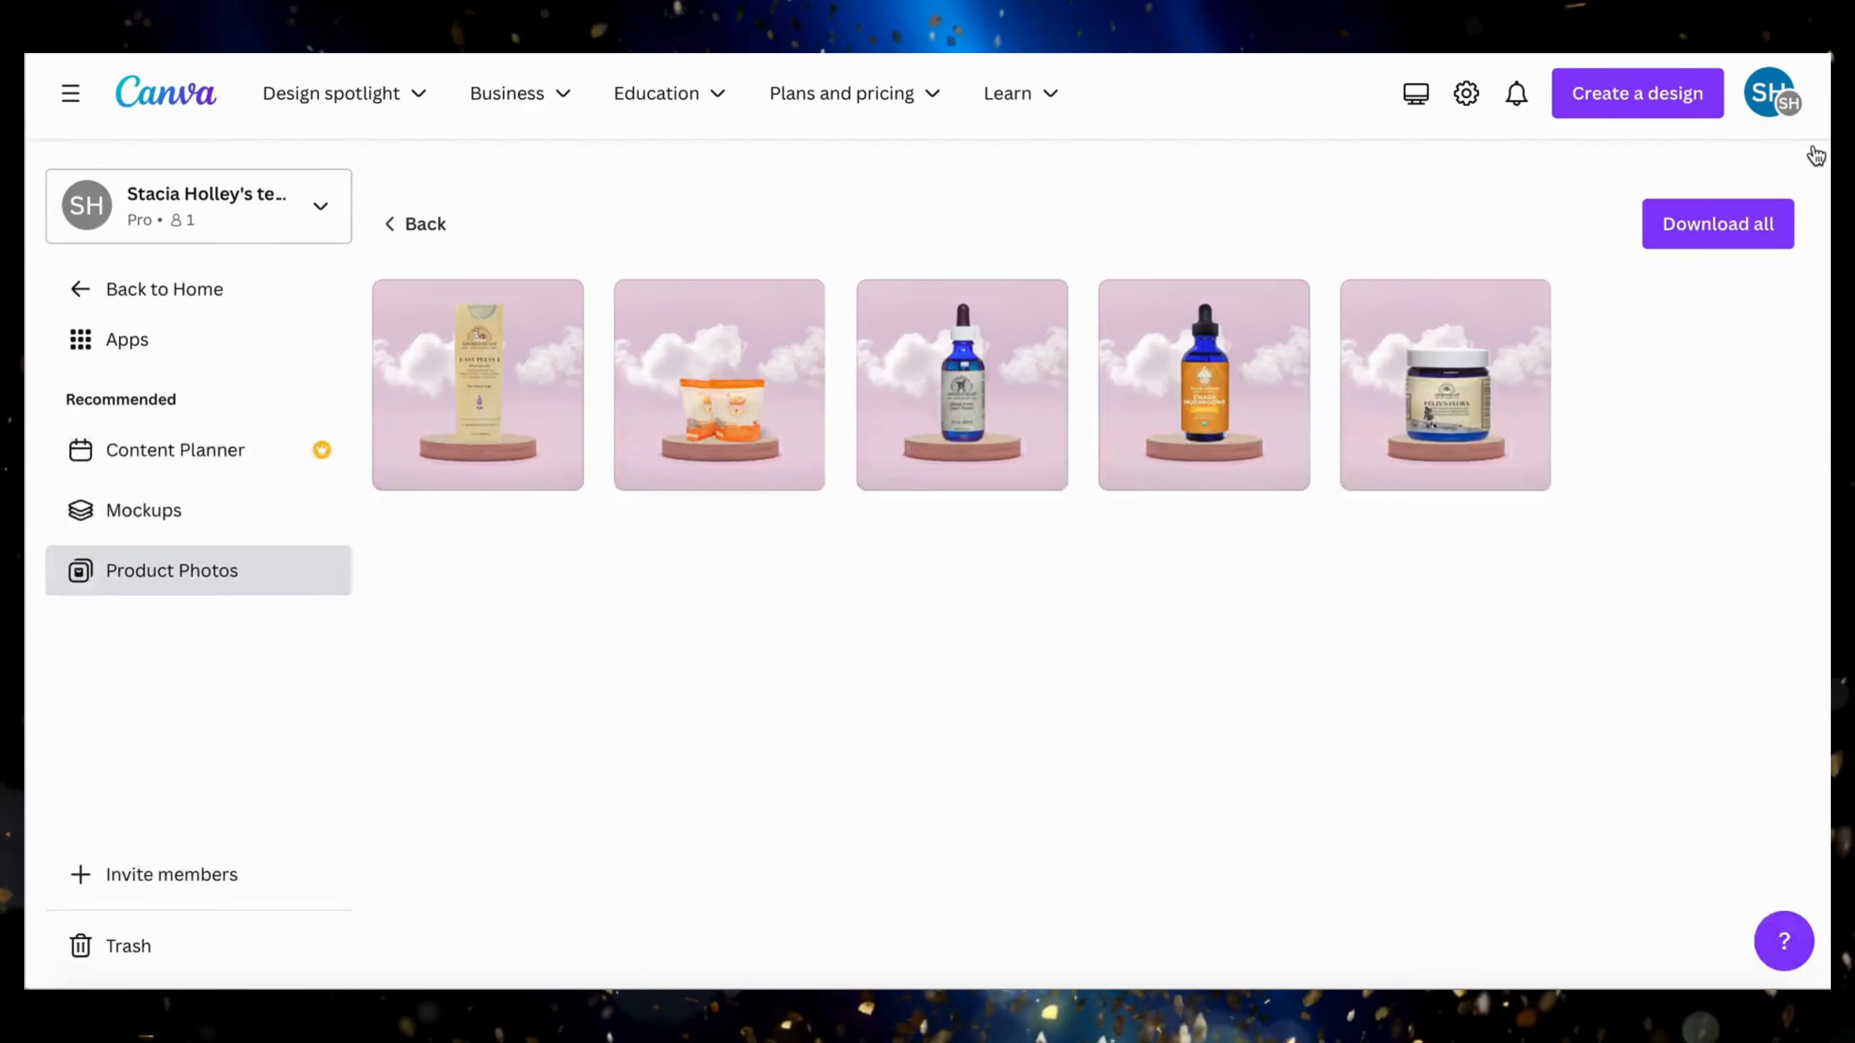
click(697, 454)
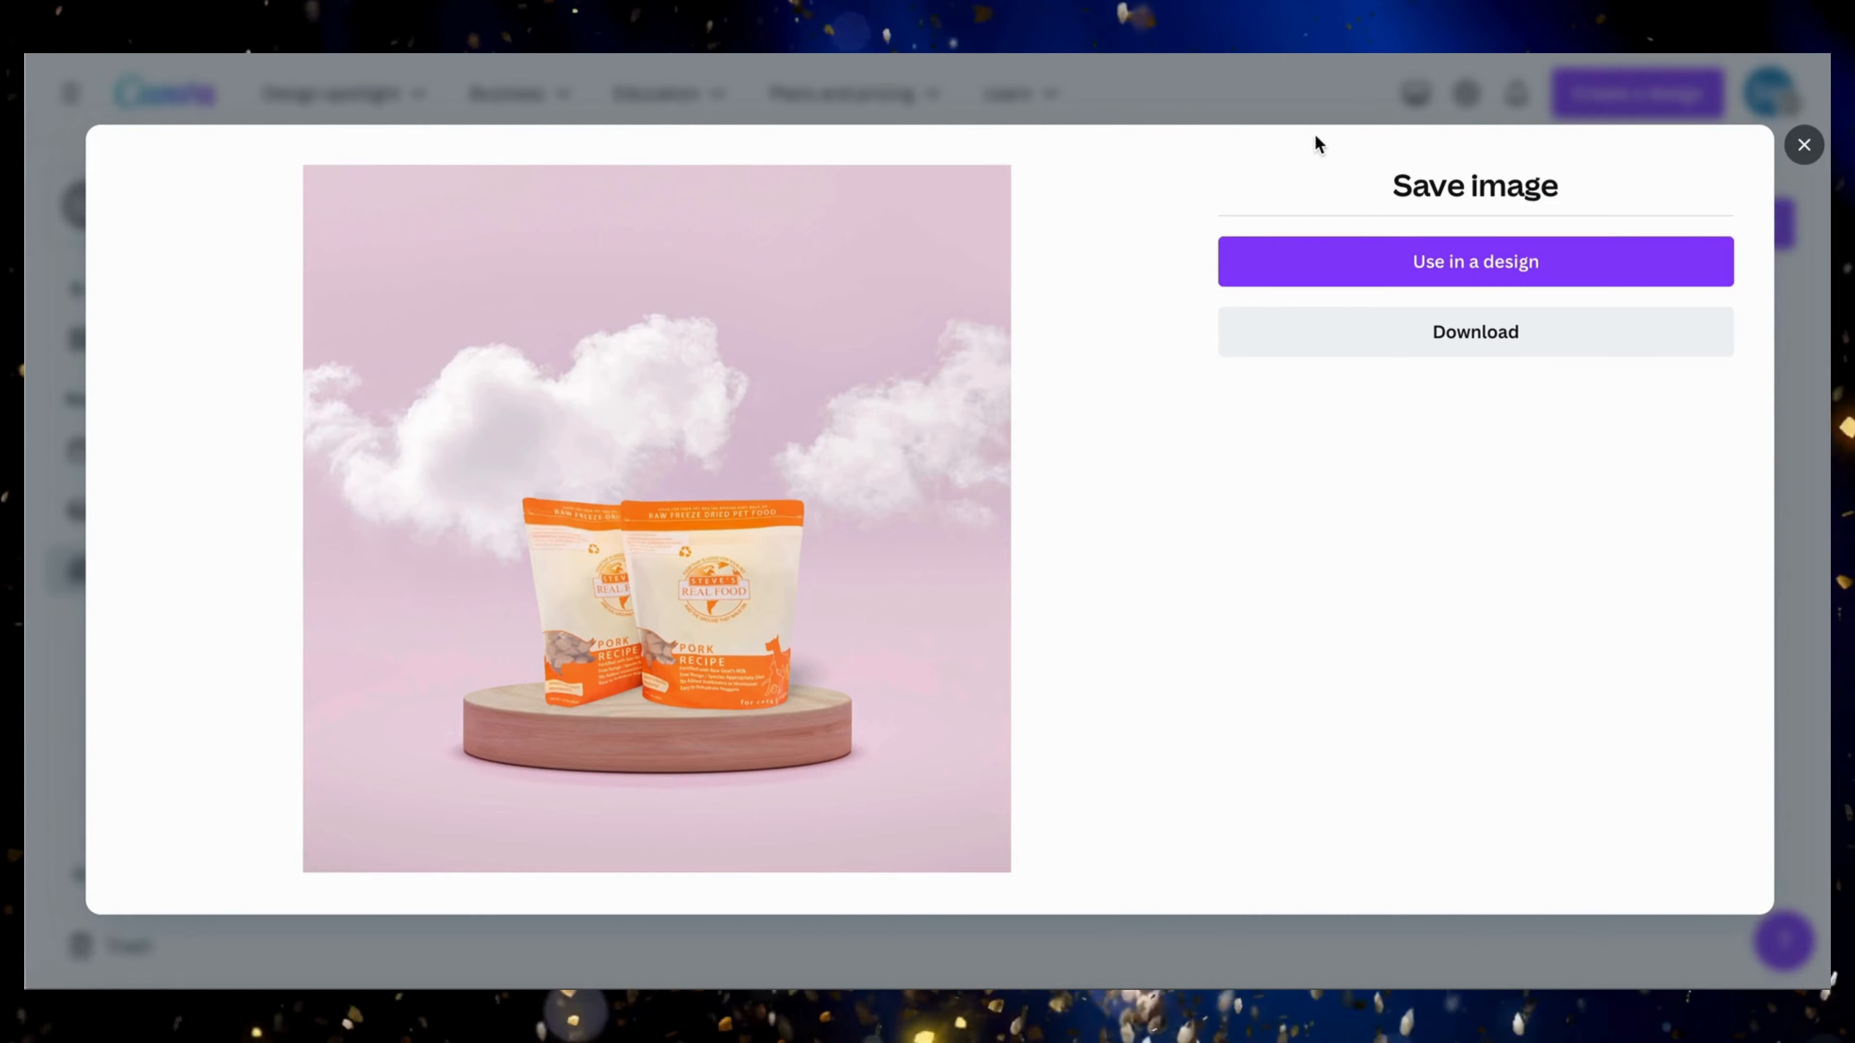
click(1805, 146)
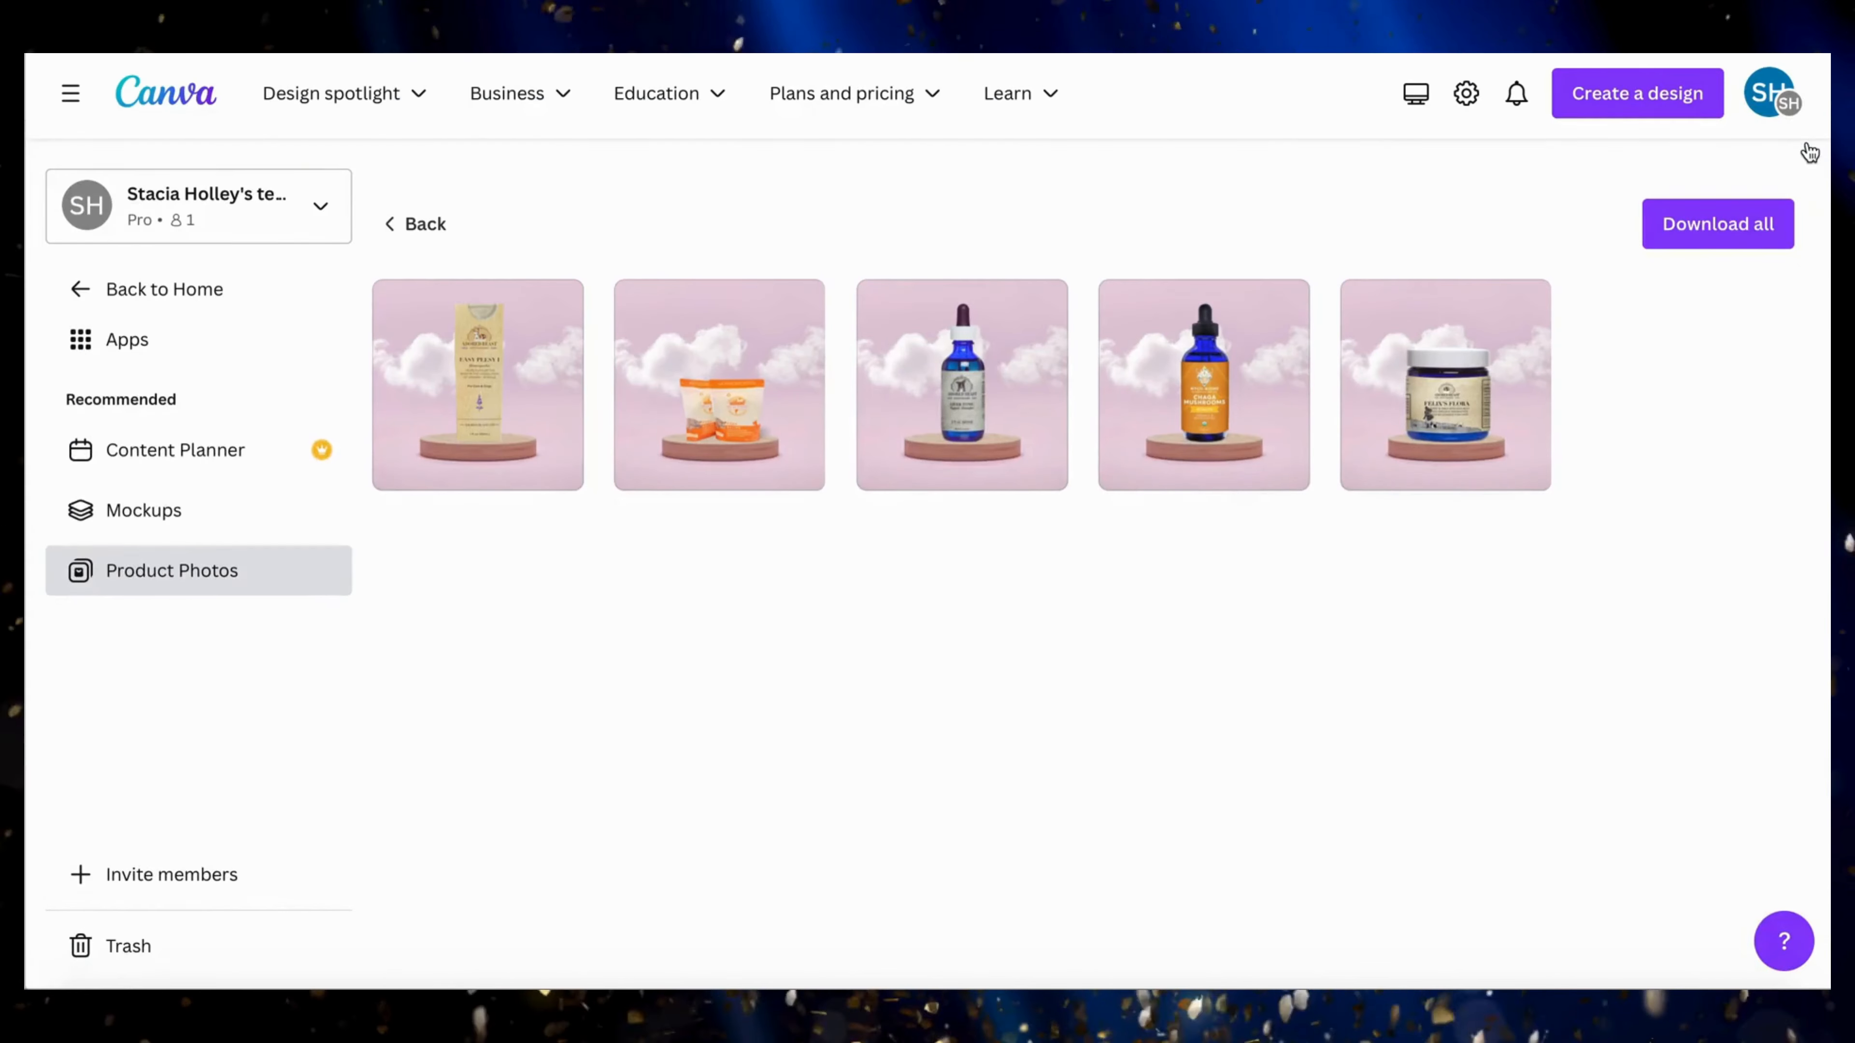
click(950, 392)
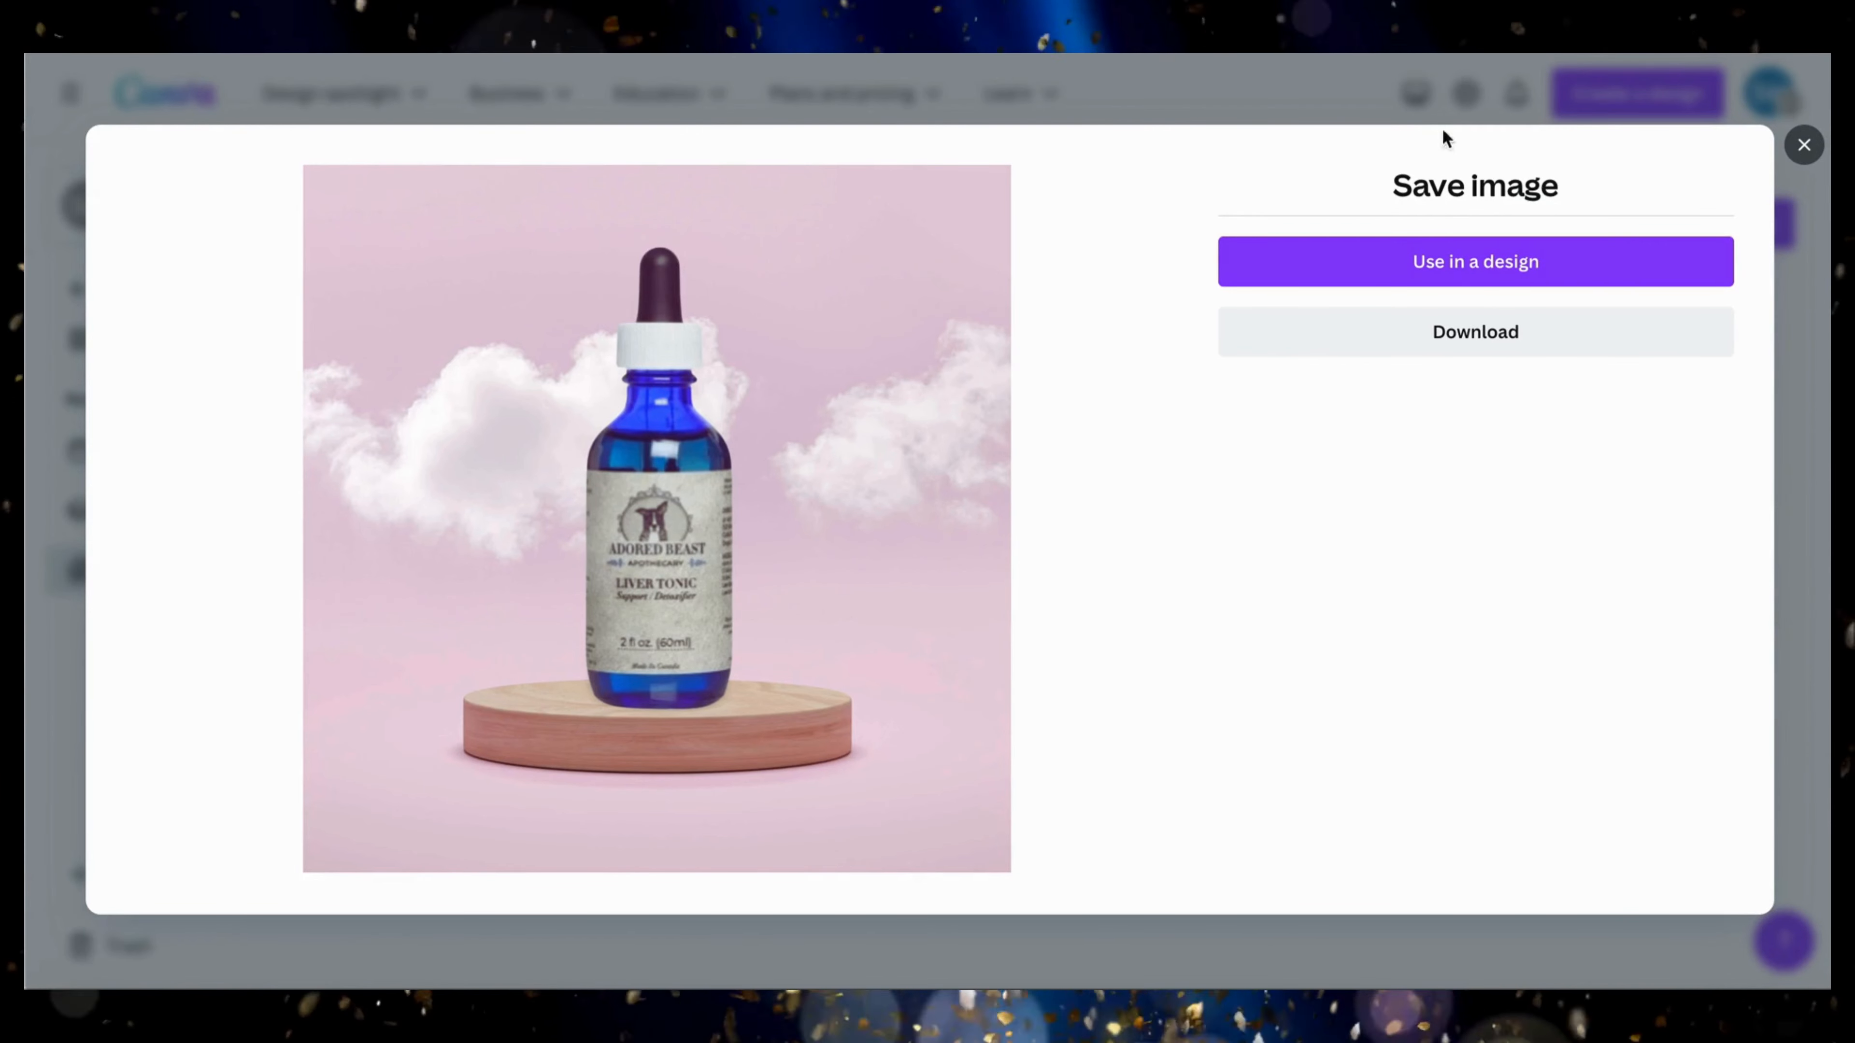
click(1804, 144)
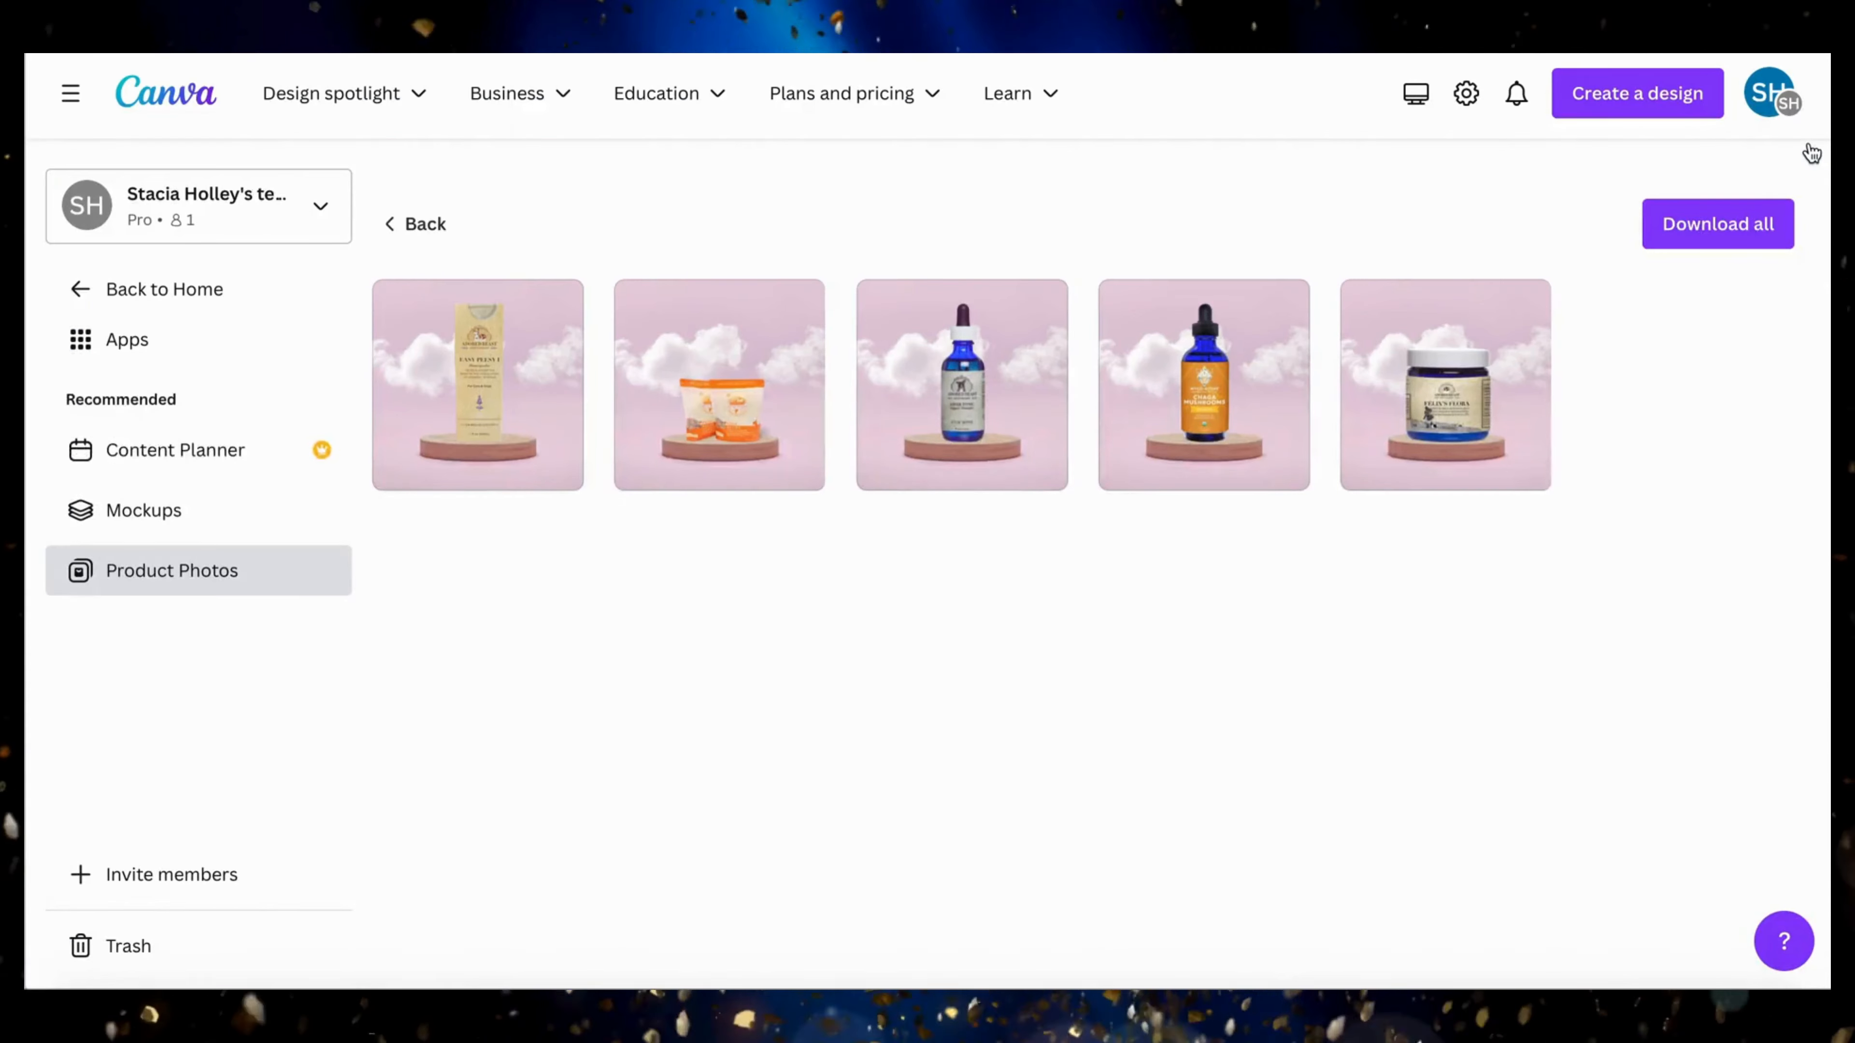
click(1238, 398)
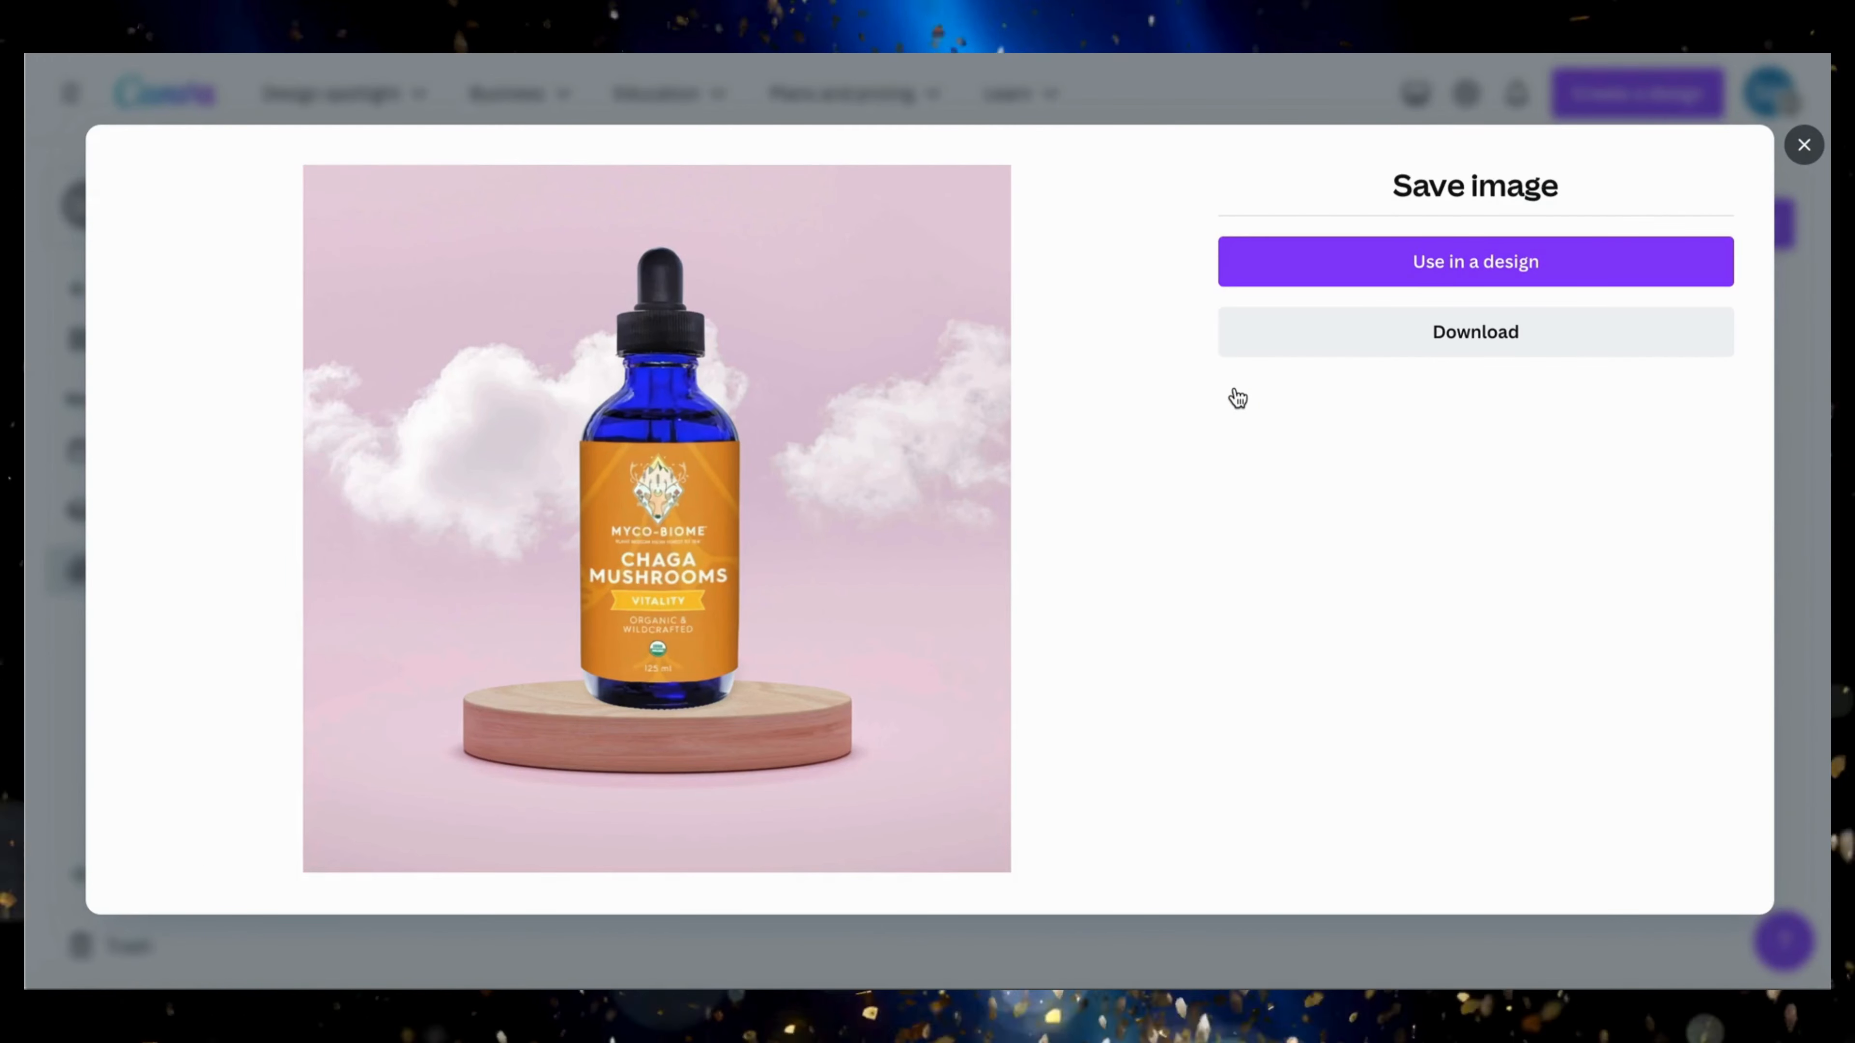
click(1803, 147)
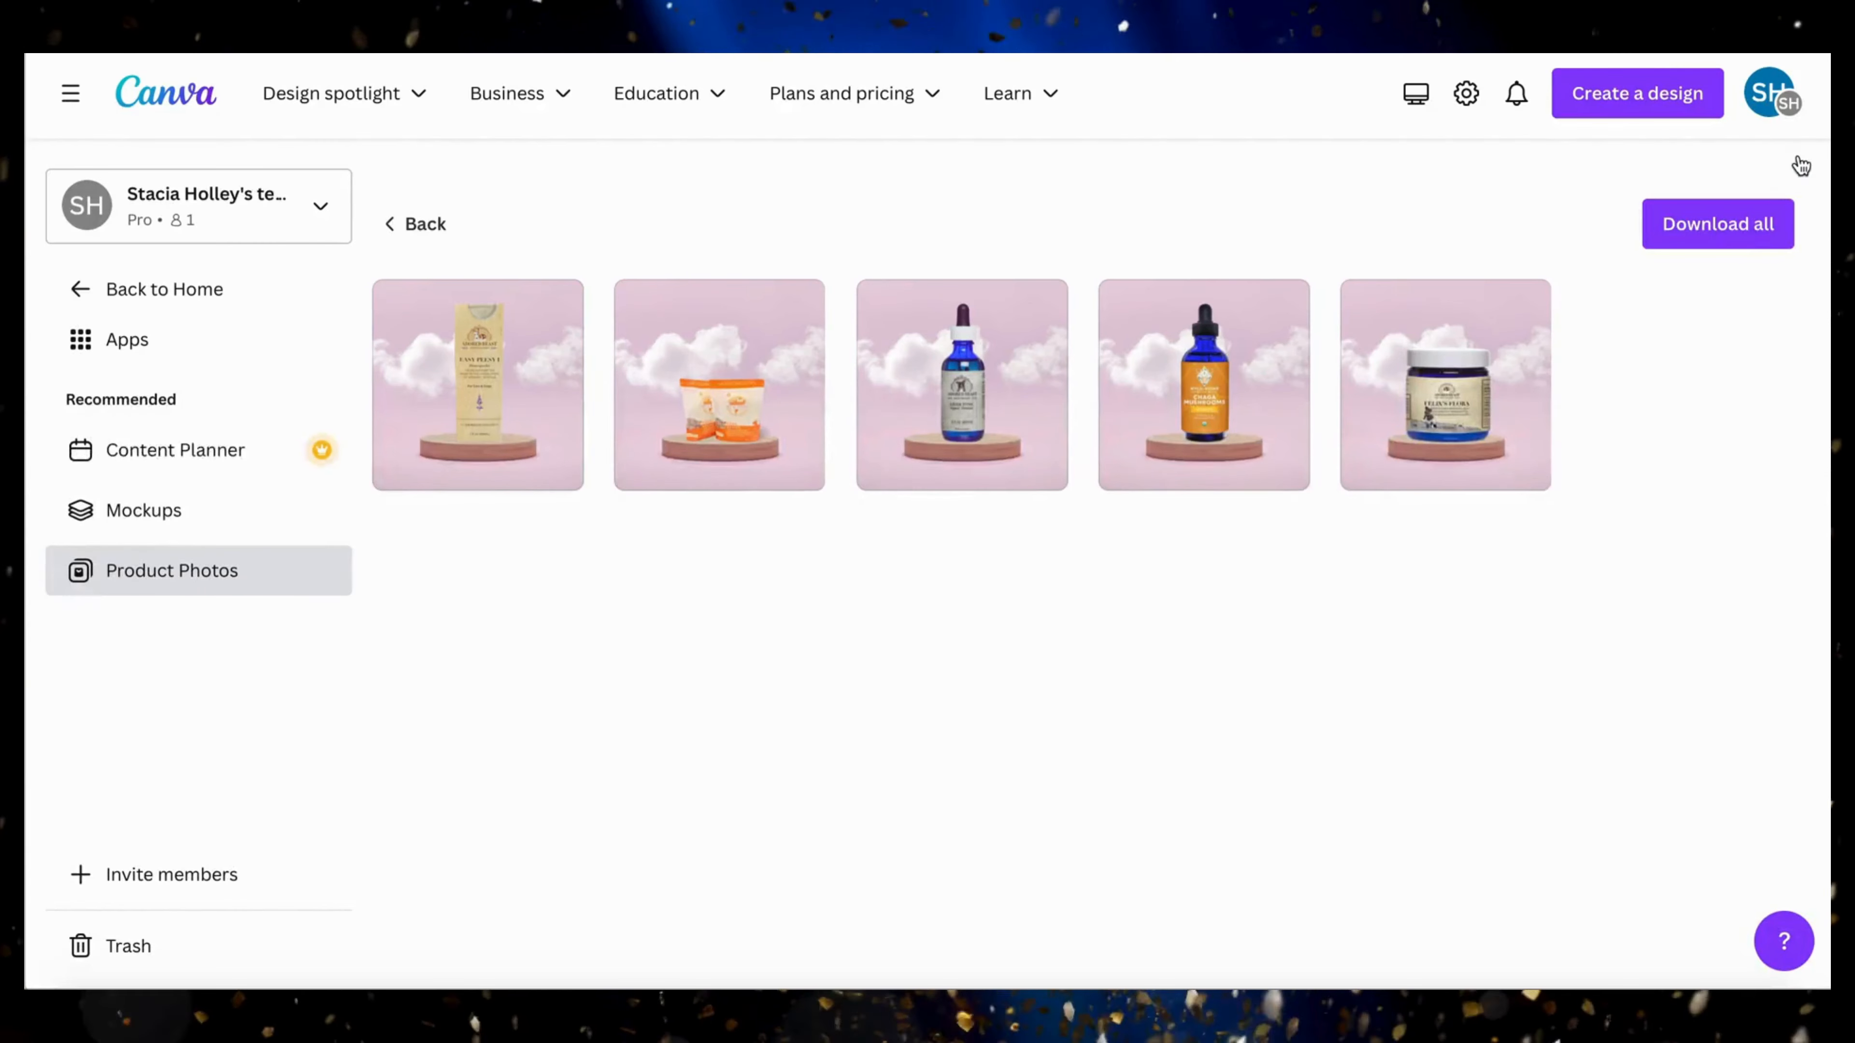
- Use the generated Felix's Flora jar image in a new Instagram Post (Square) design
click(1433, 423)
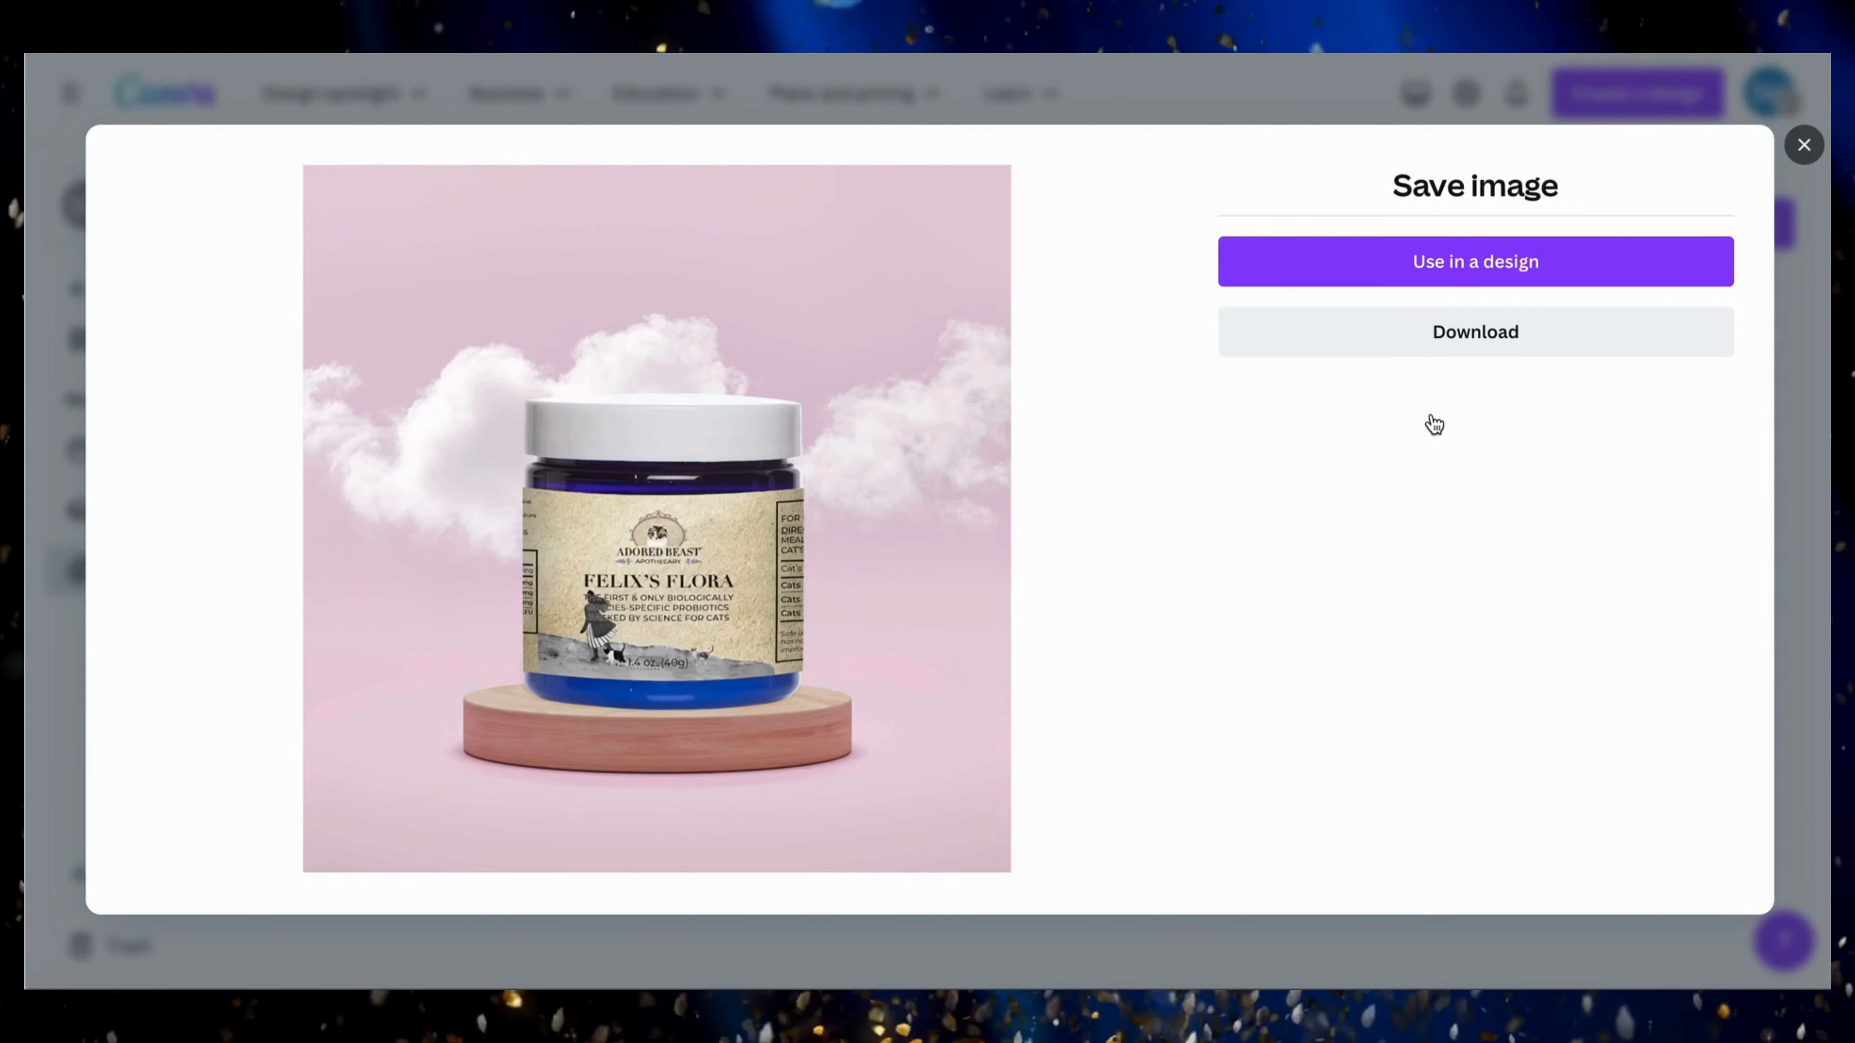
click(1422, 266)
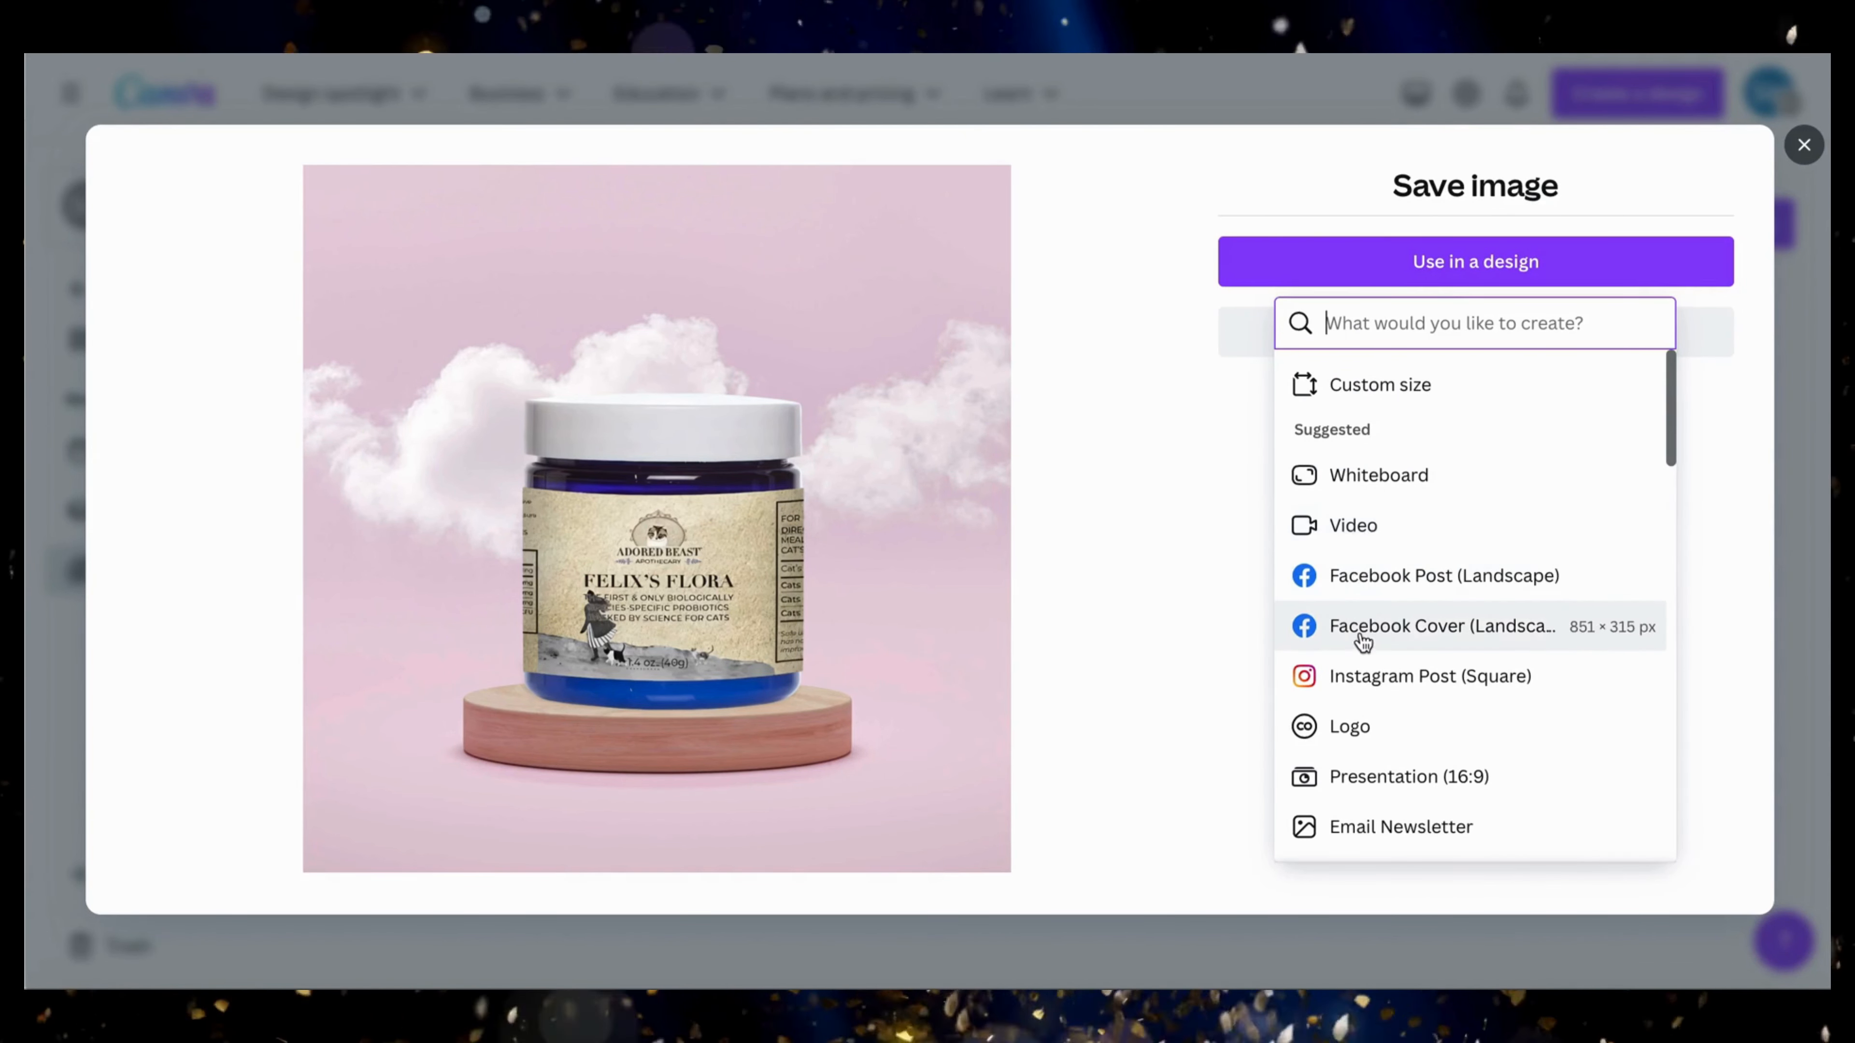
click(1355, 683)
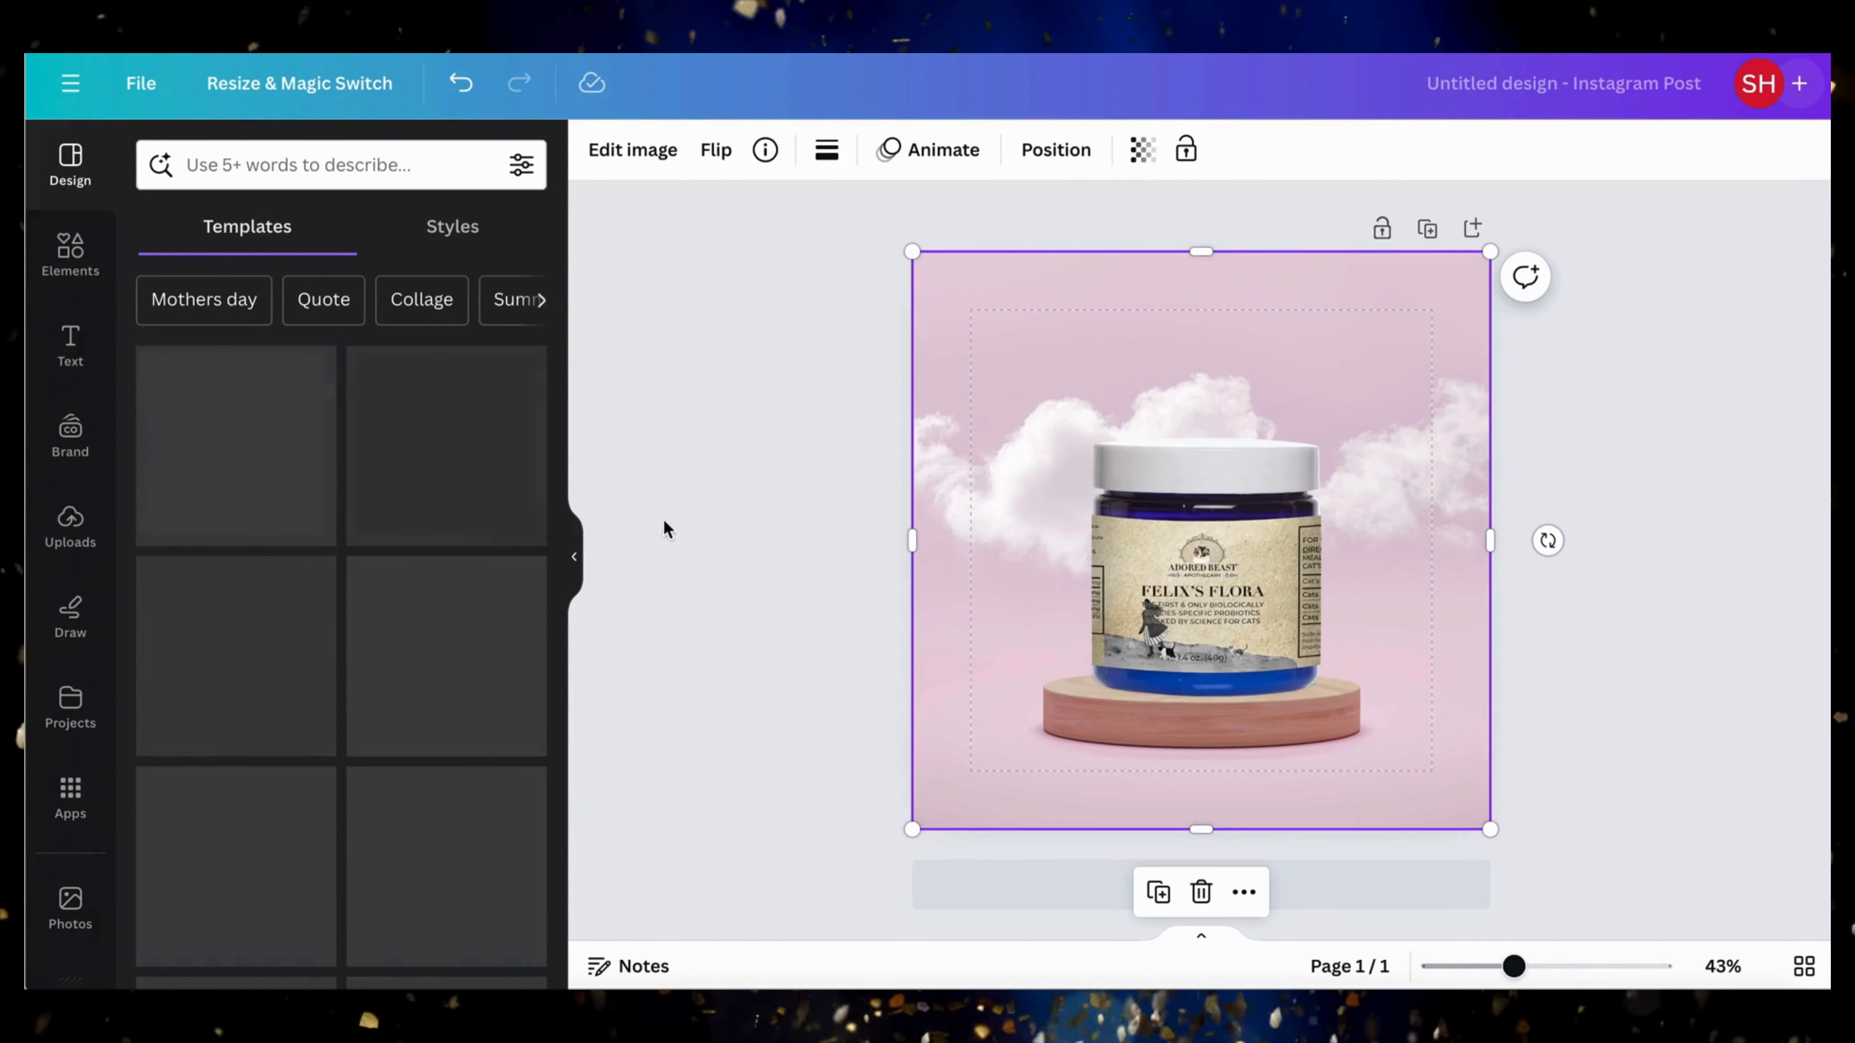
- Search the elements library for cats
click(71, 267)
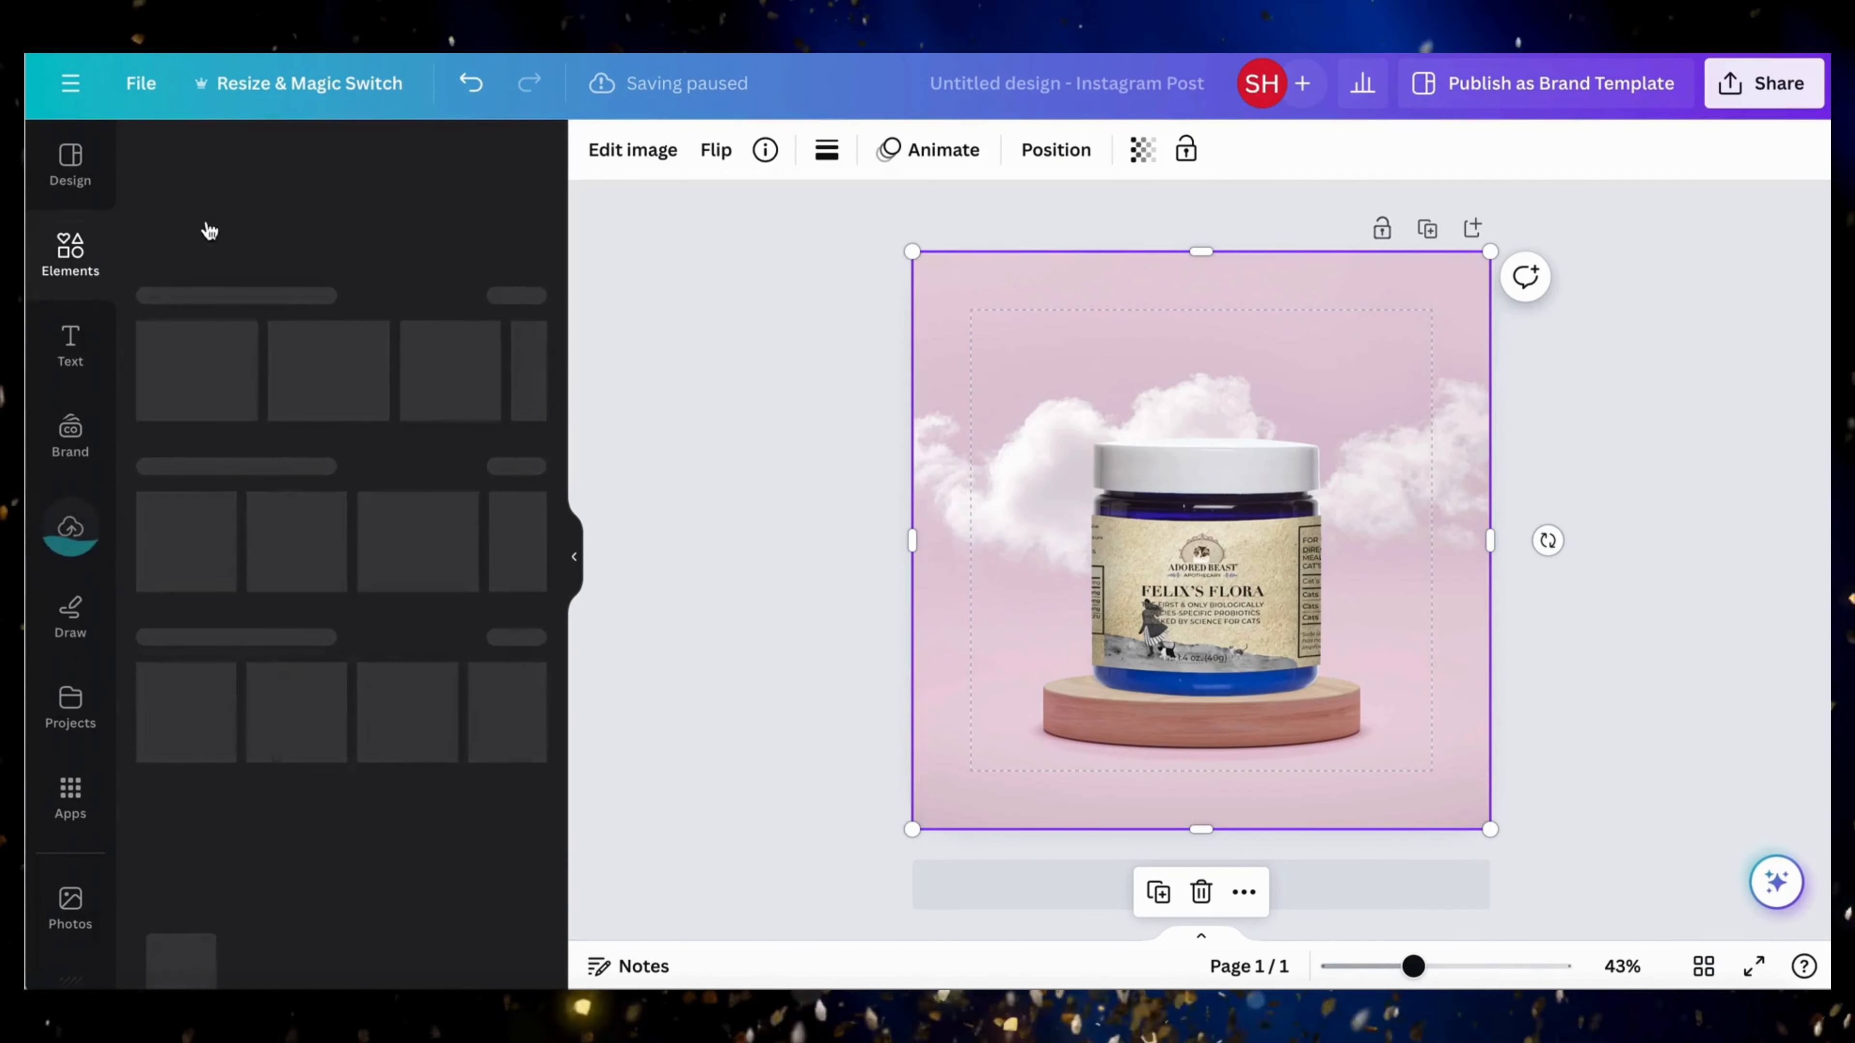
click(280, 165)
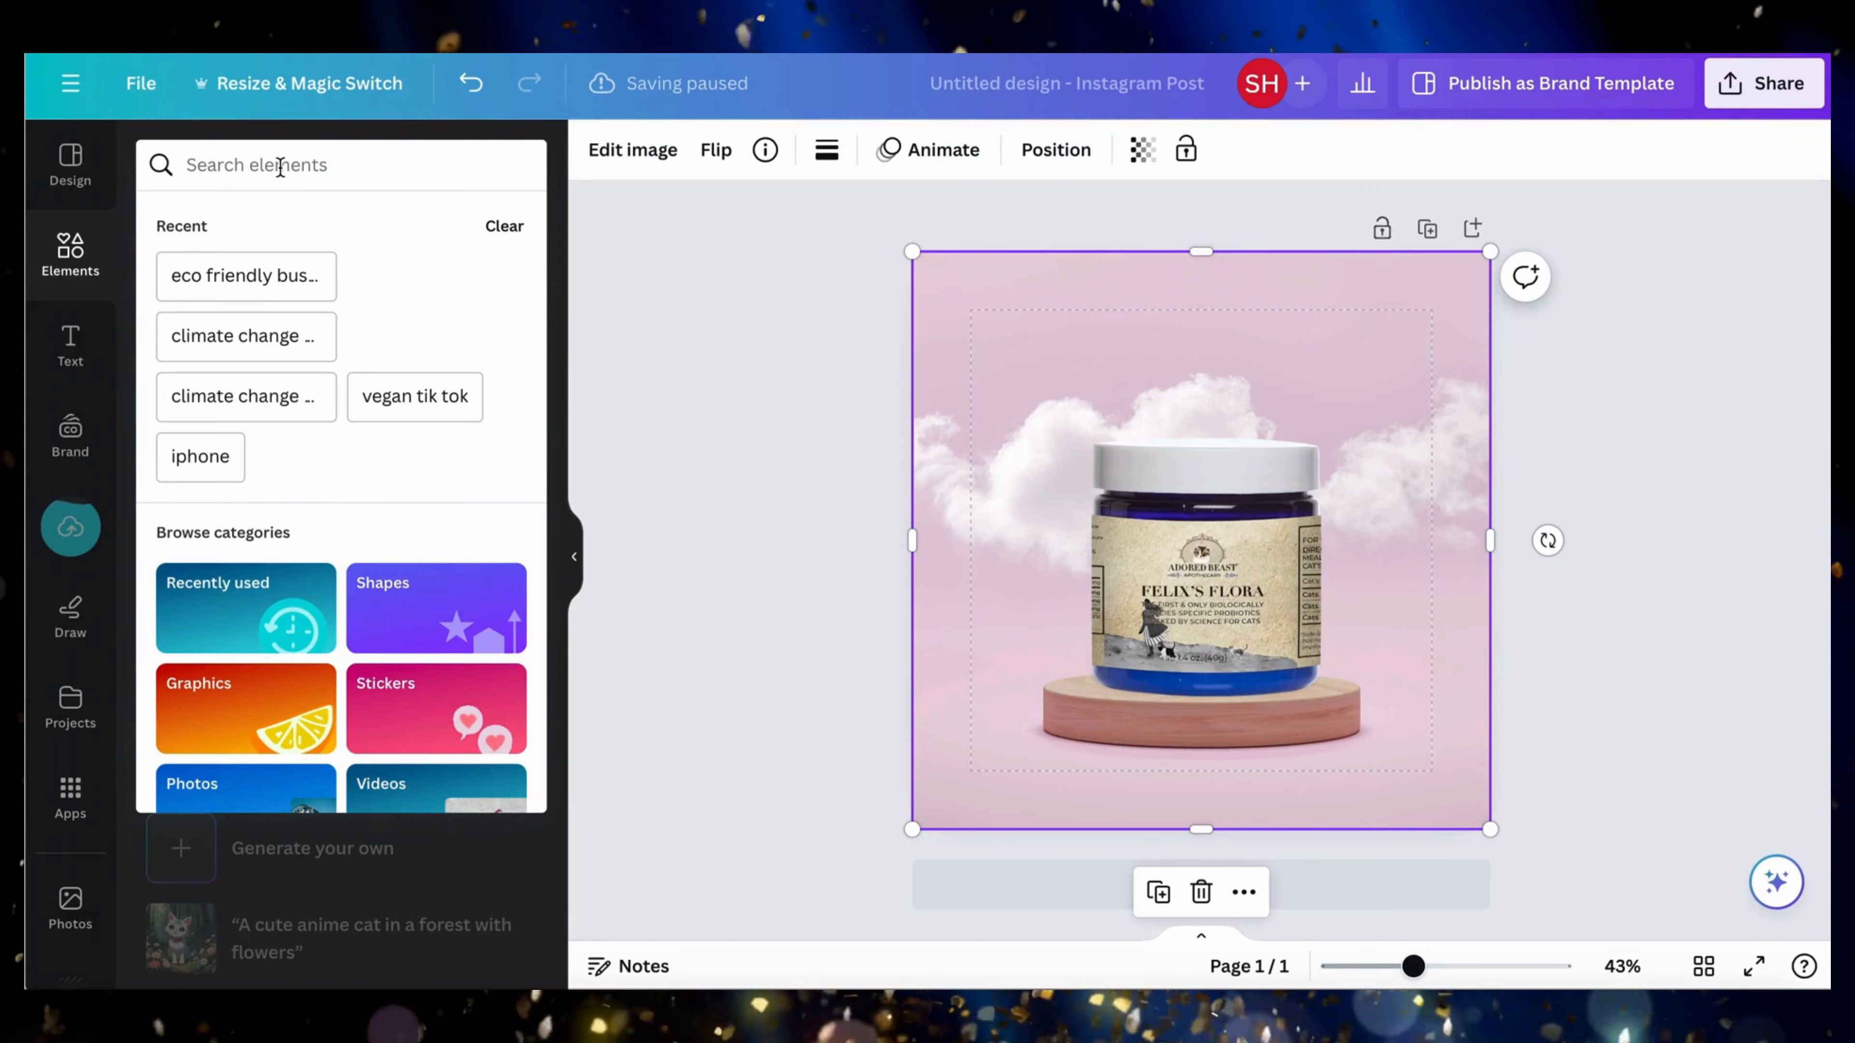
text(cats)
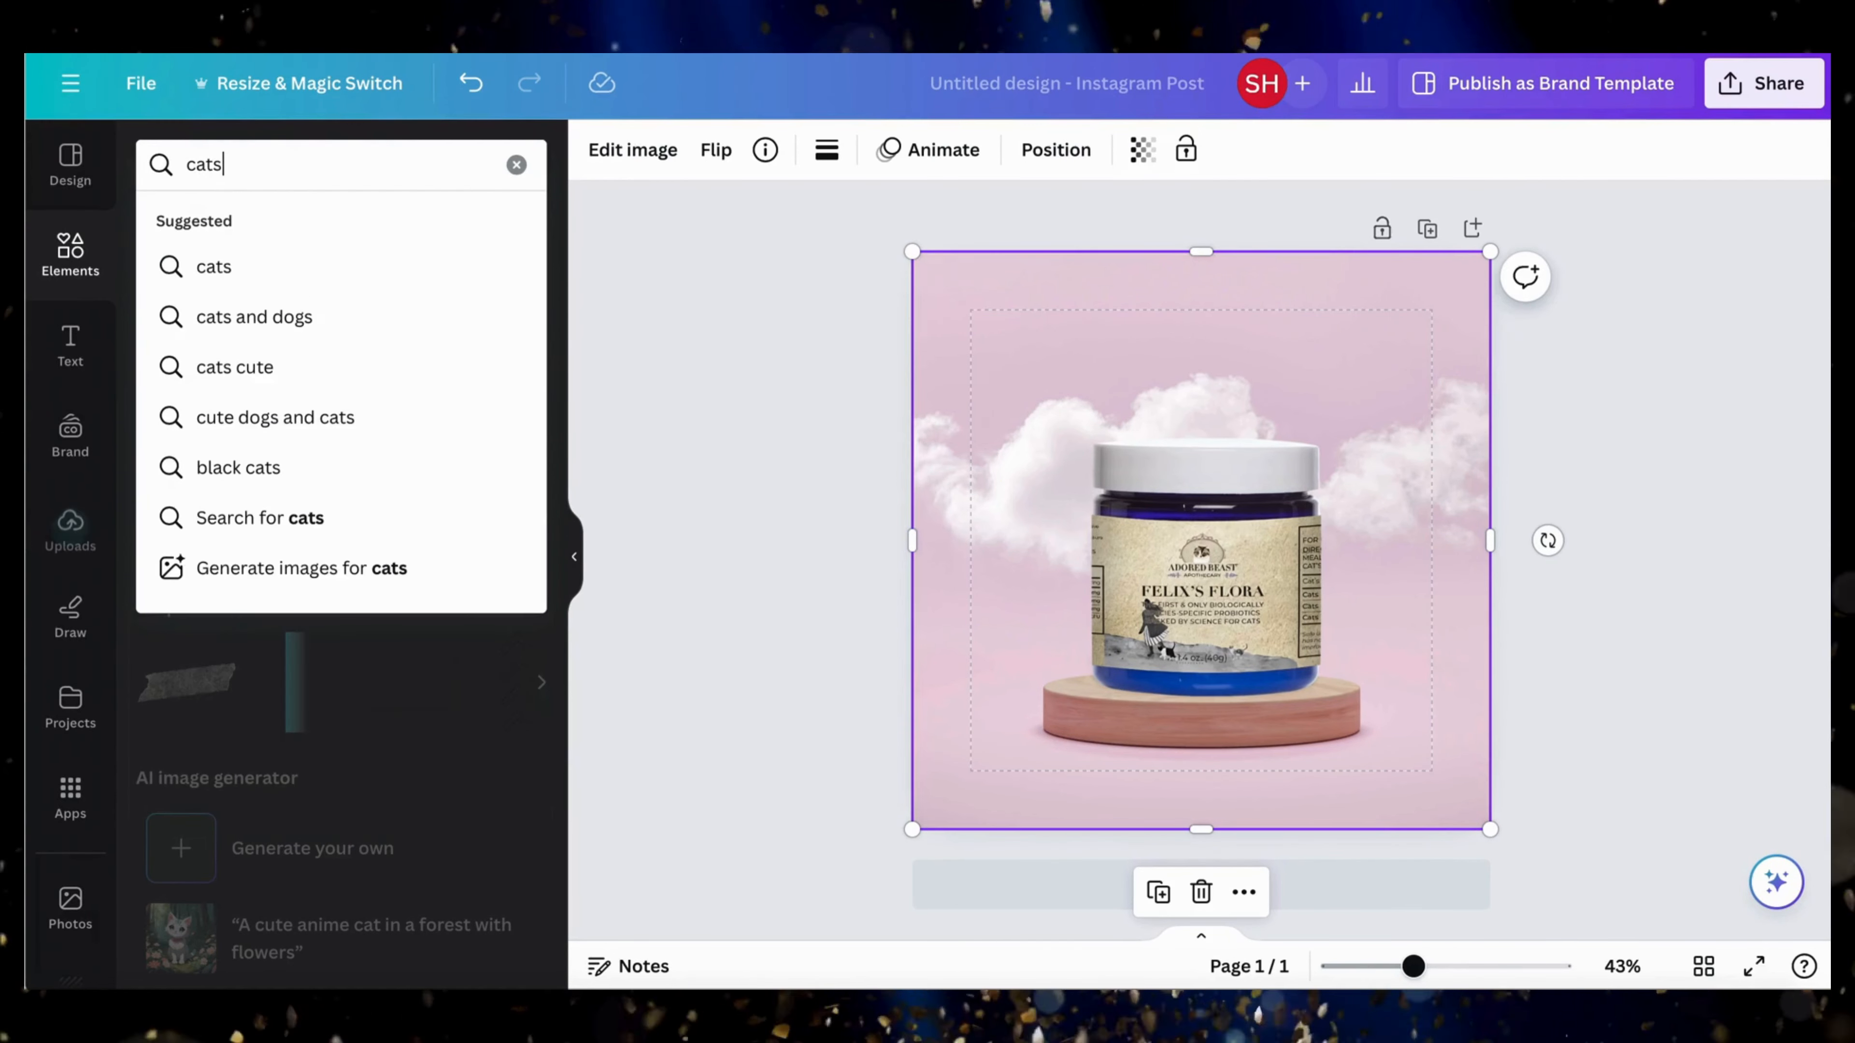
click(198, 277)
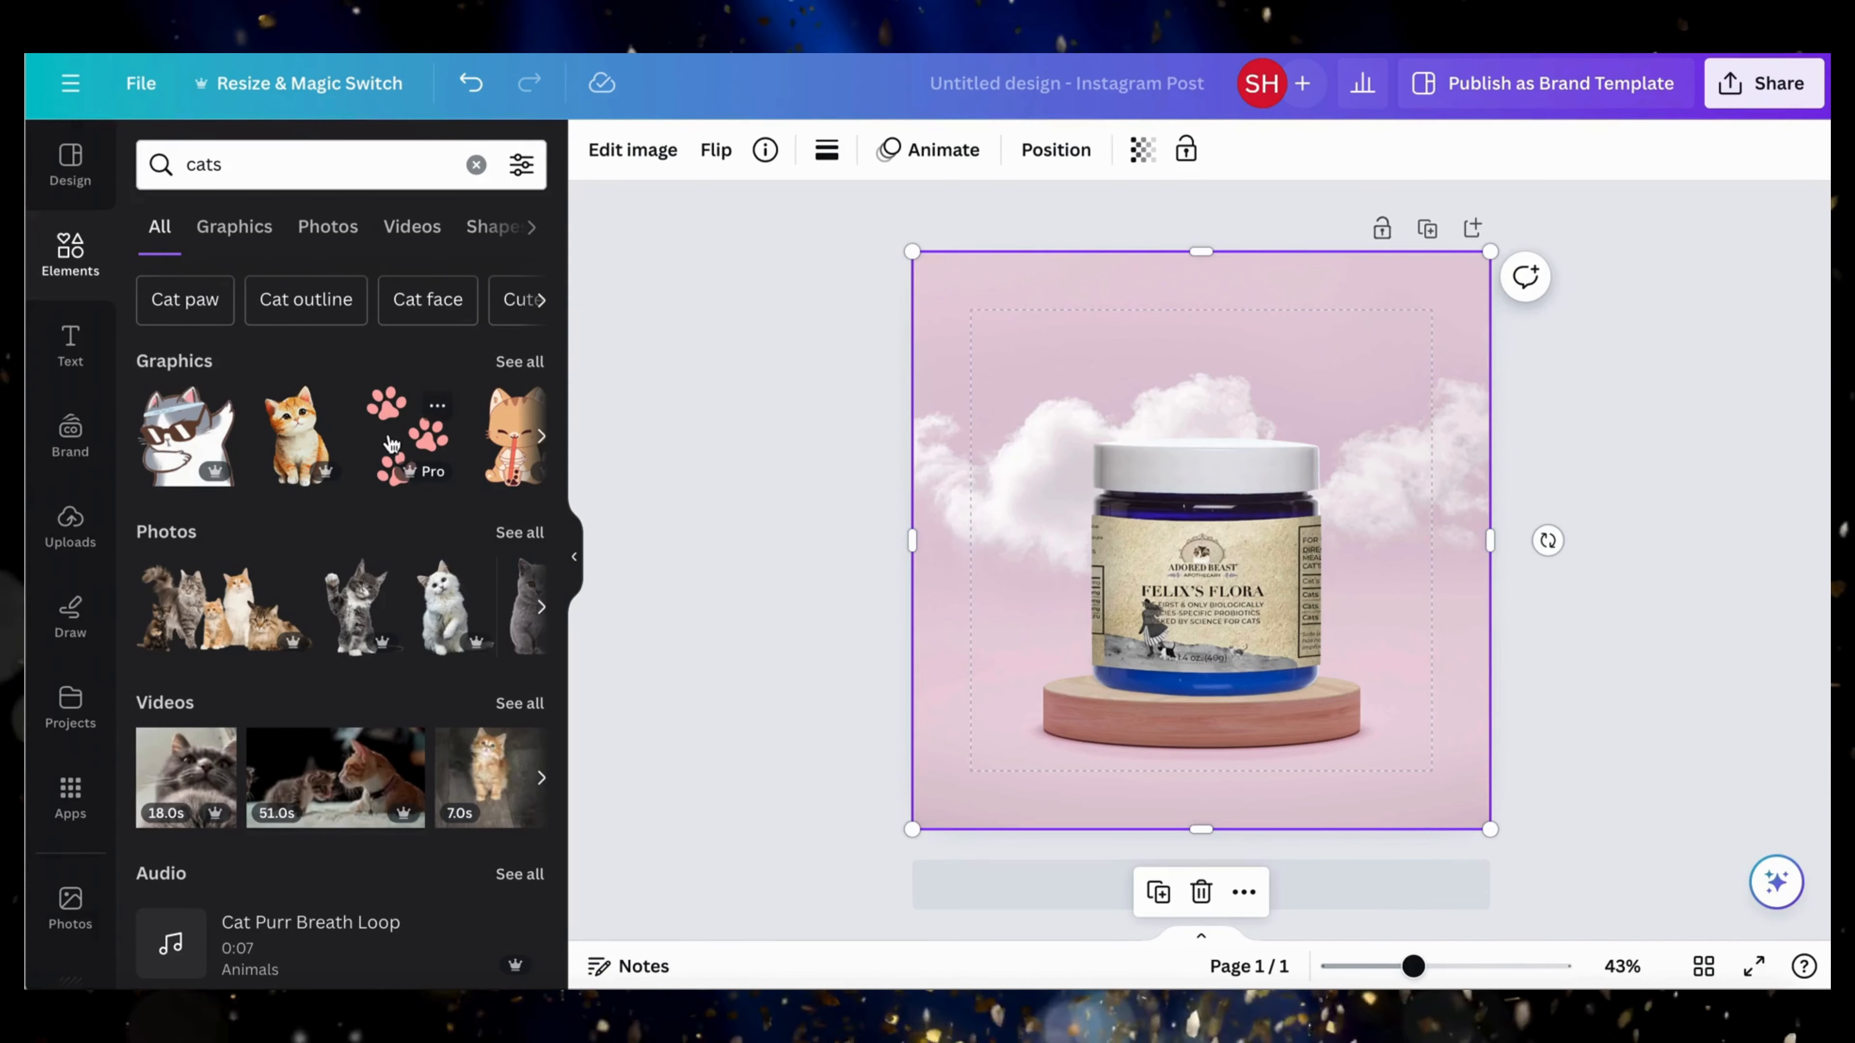
- Add the grey kitten photo with a raised paw, about 389 by 495 px, in the page's lower-right corner beside the jar
click(362, 589)
drag(1021, 301, 1184, 517)
drag(1260, 606, 1353, 674)
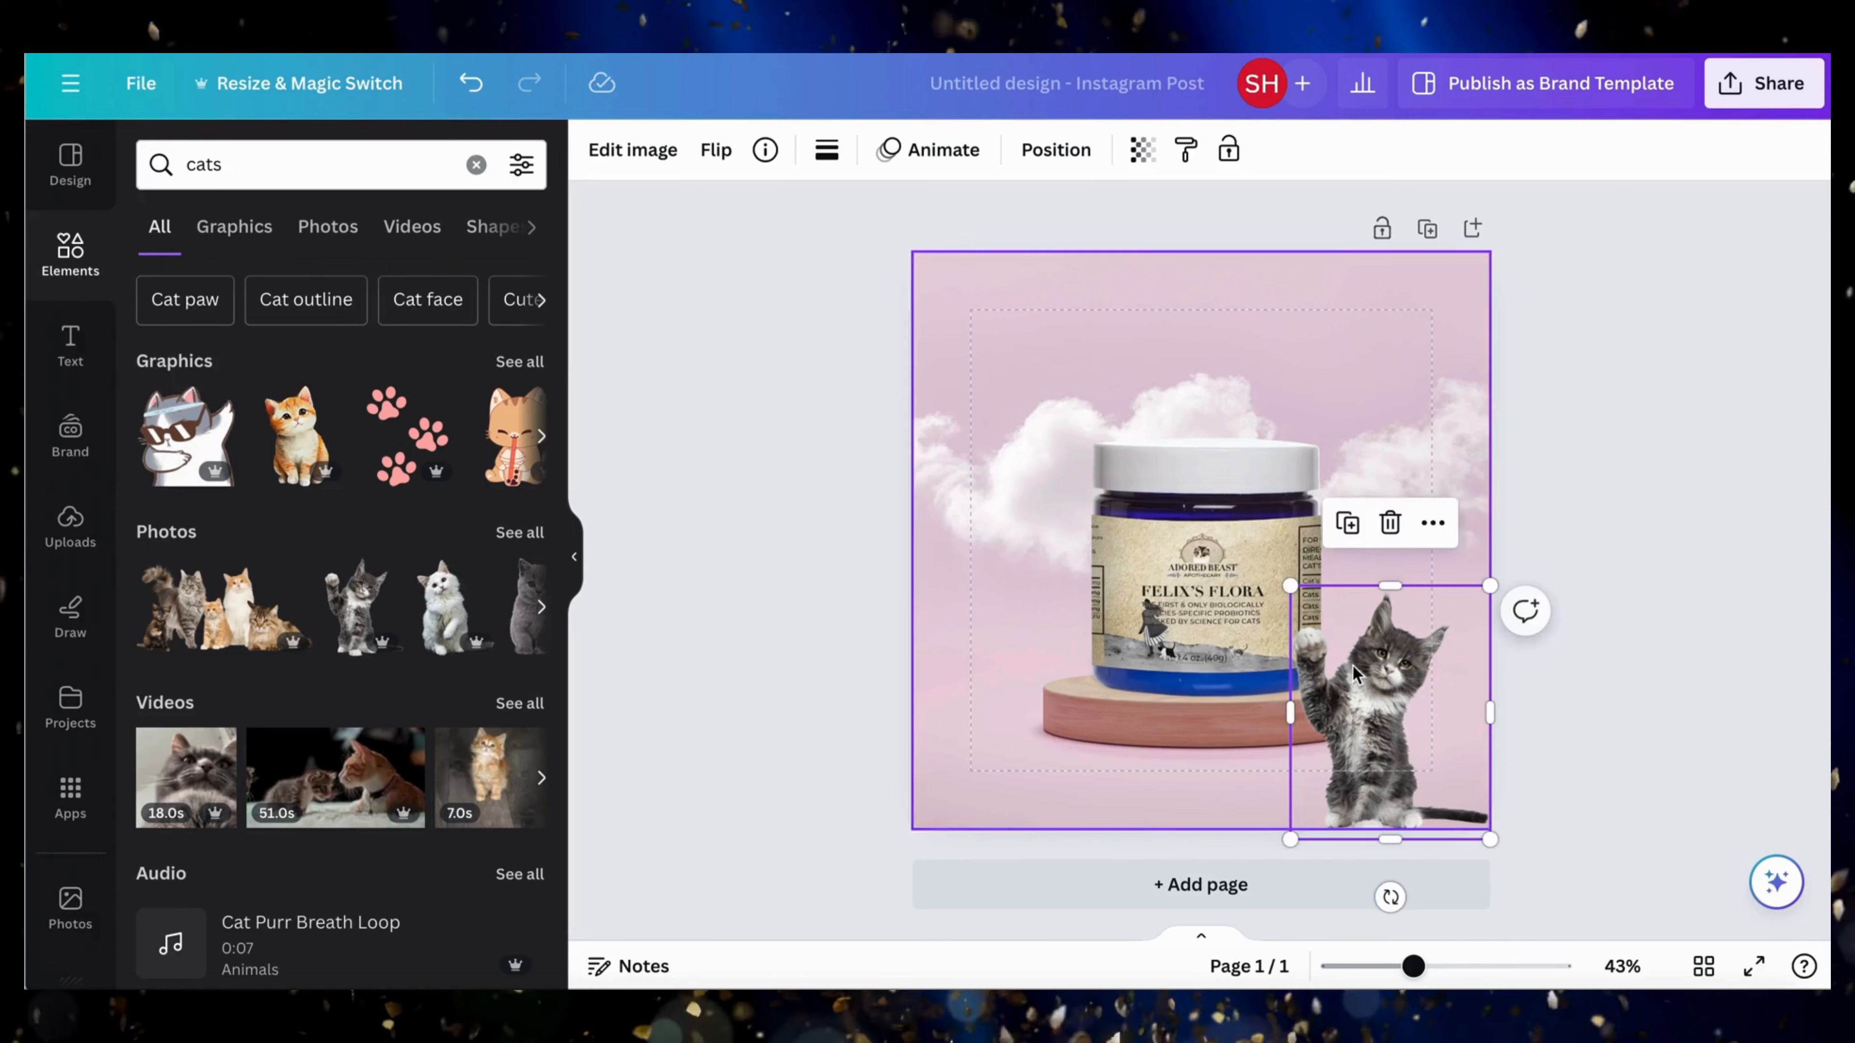
drag(1290, 585, 1289, 570)
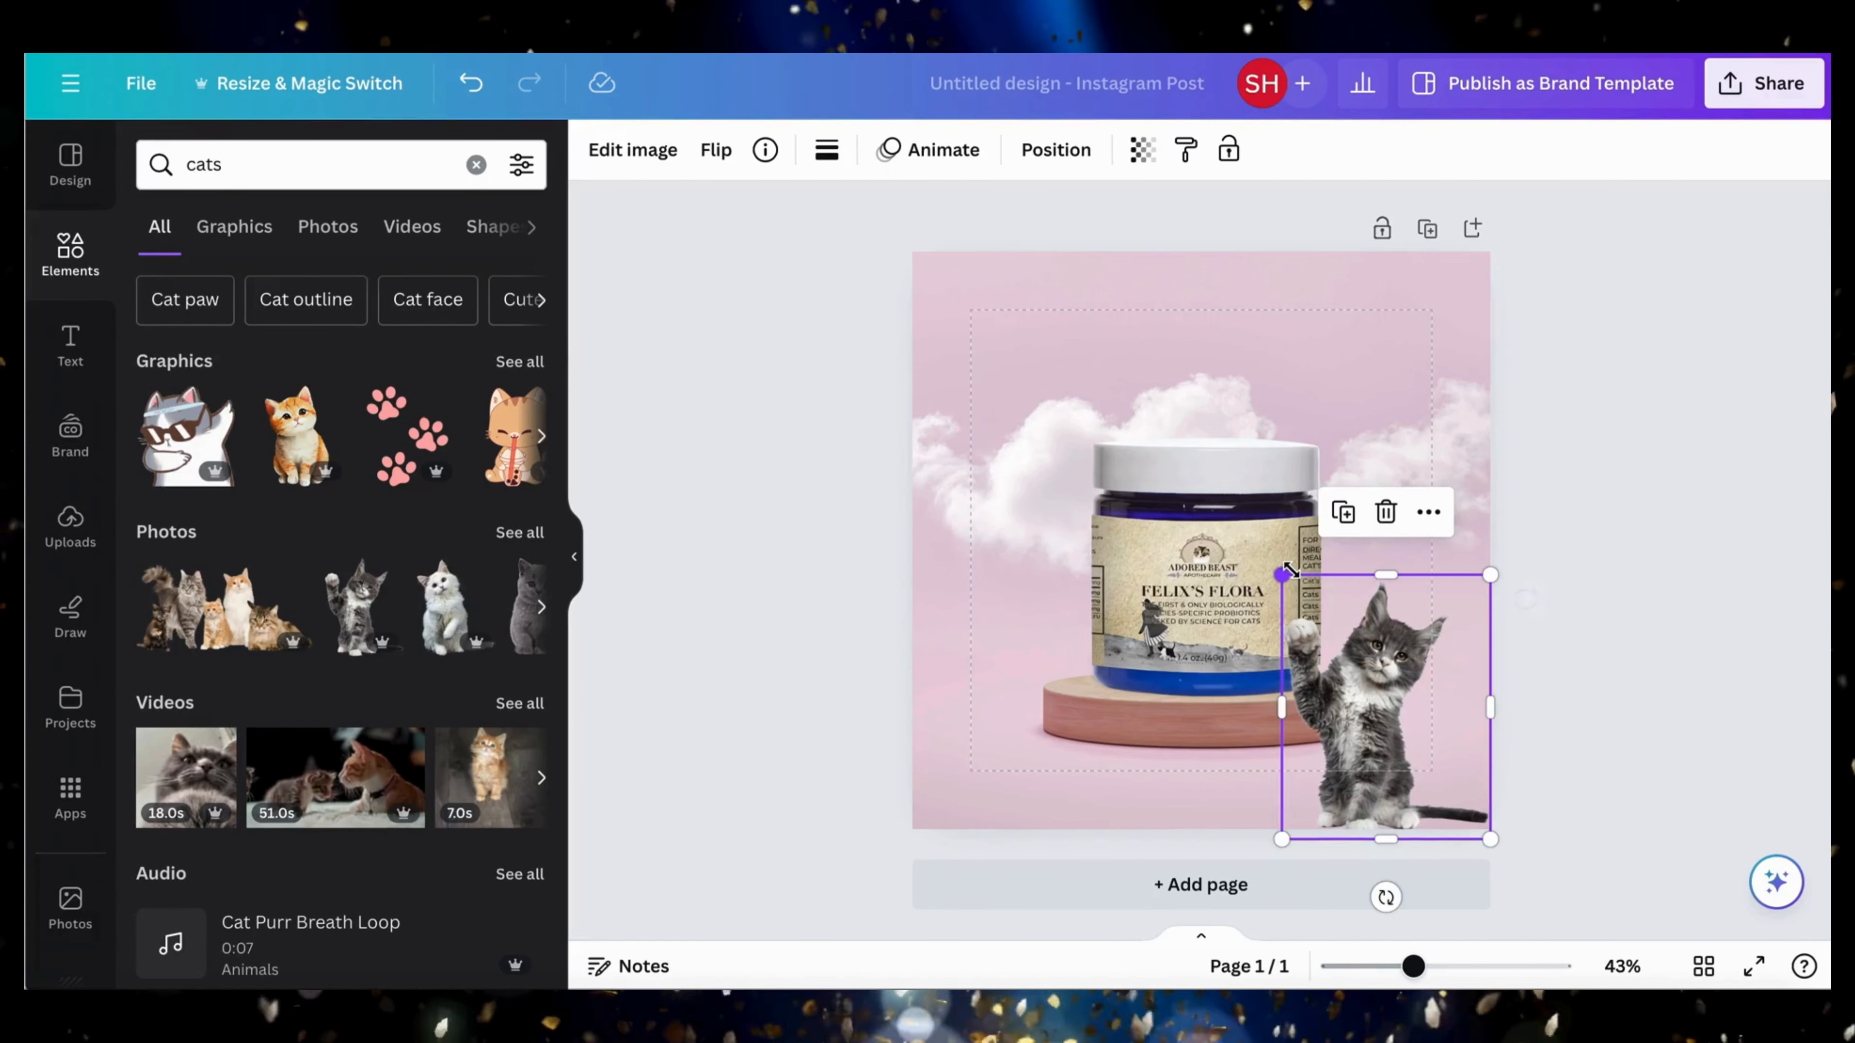
- Try sending the grey kitten behind the product image, and bring it forward again
click(1083, 151)
click(415, 221)
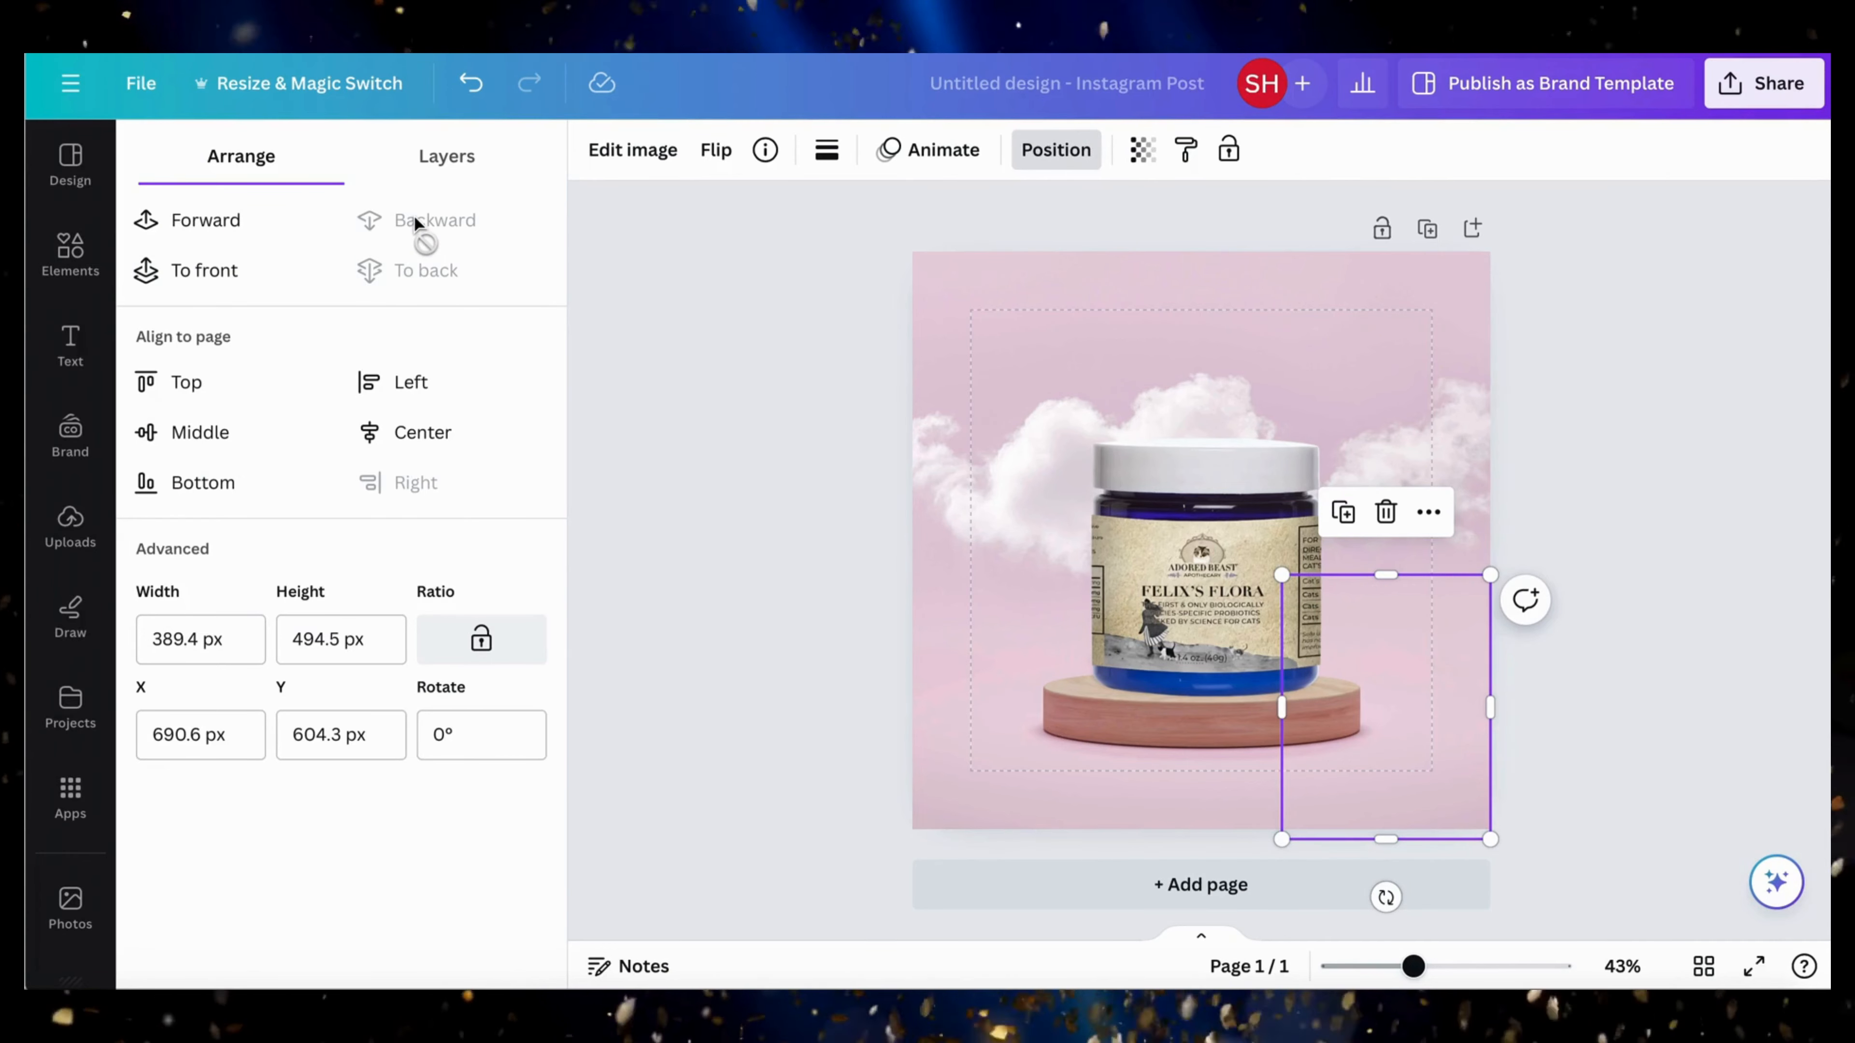
click(222, 244)
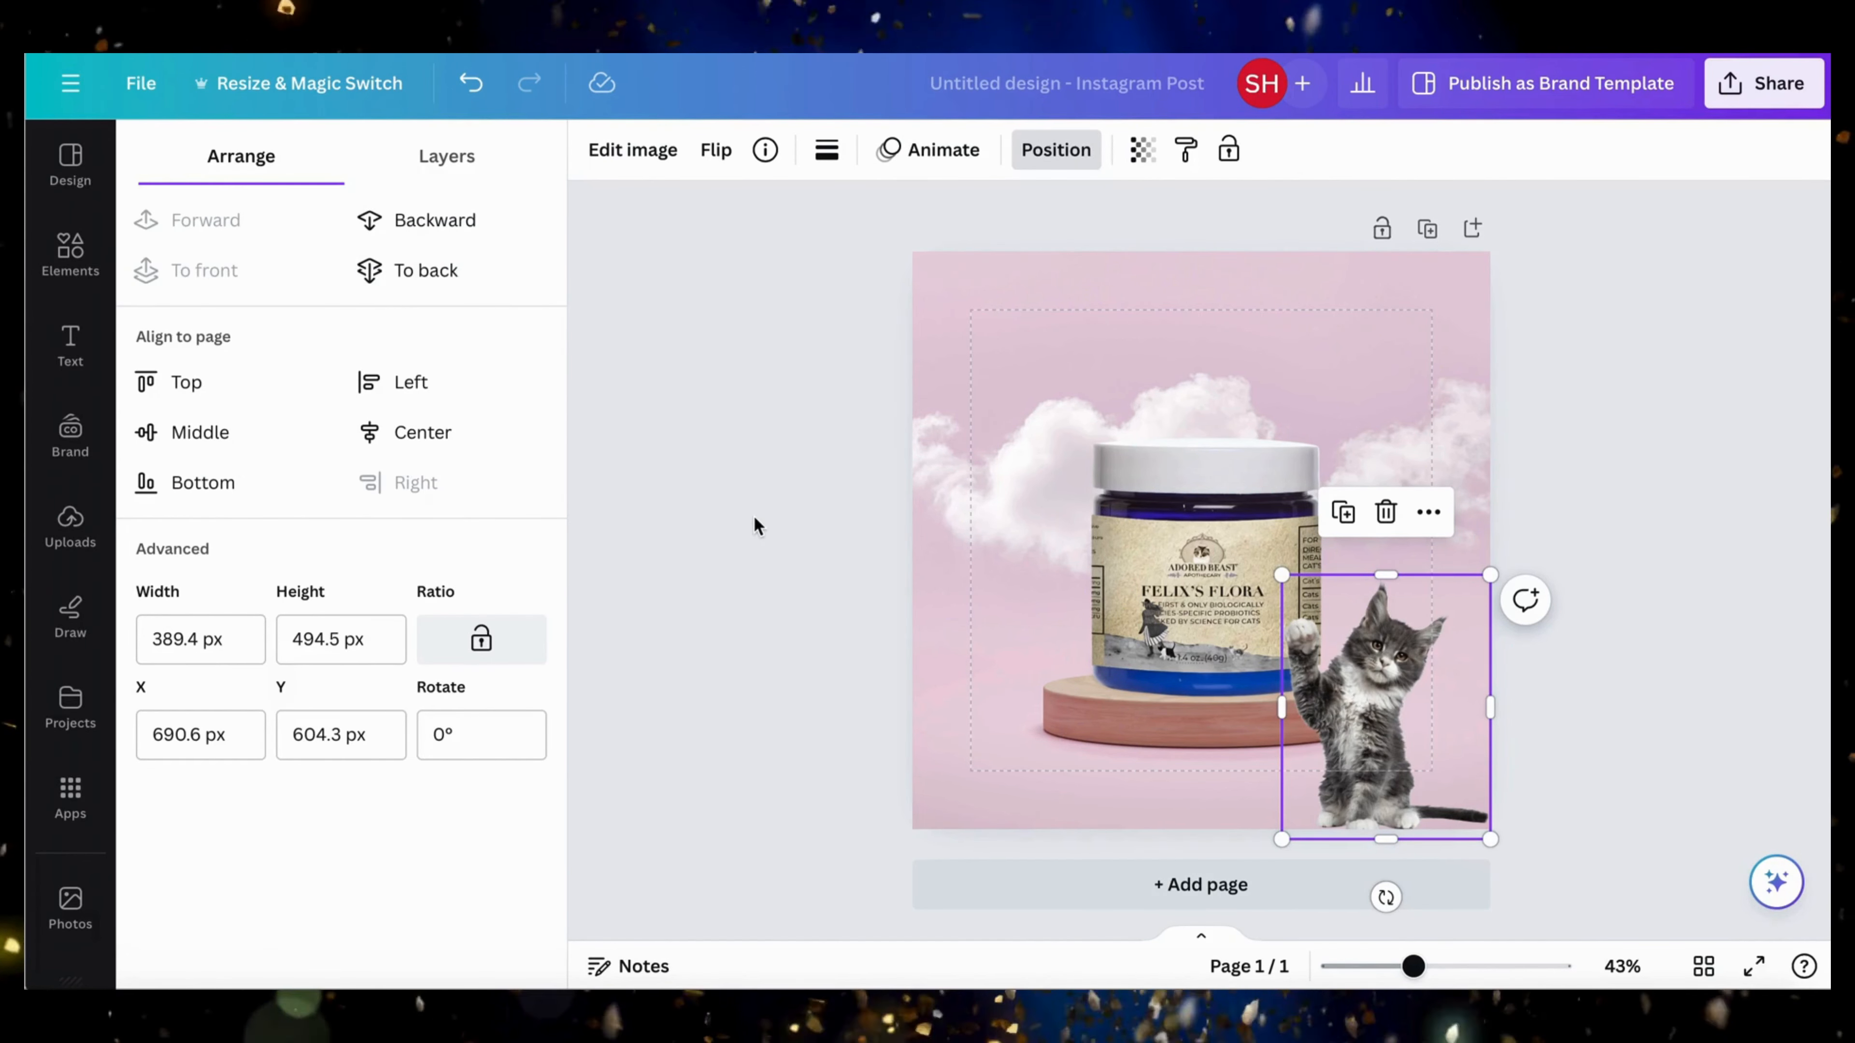
click(1056, 149)
- Try the grey kitten higher against the jar's side, and delete it from the design
drag(1432, 674, 1448, 545)
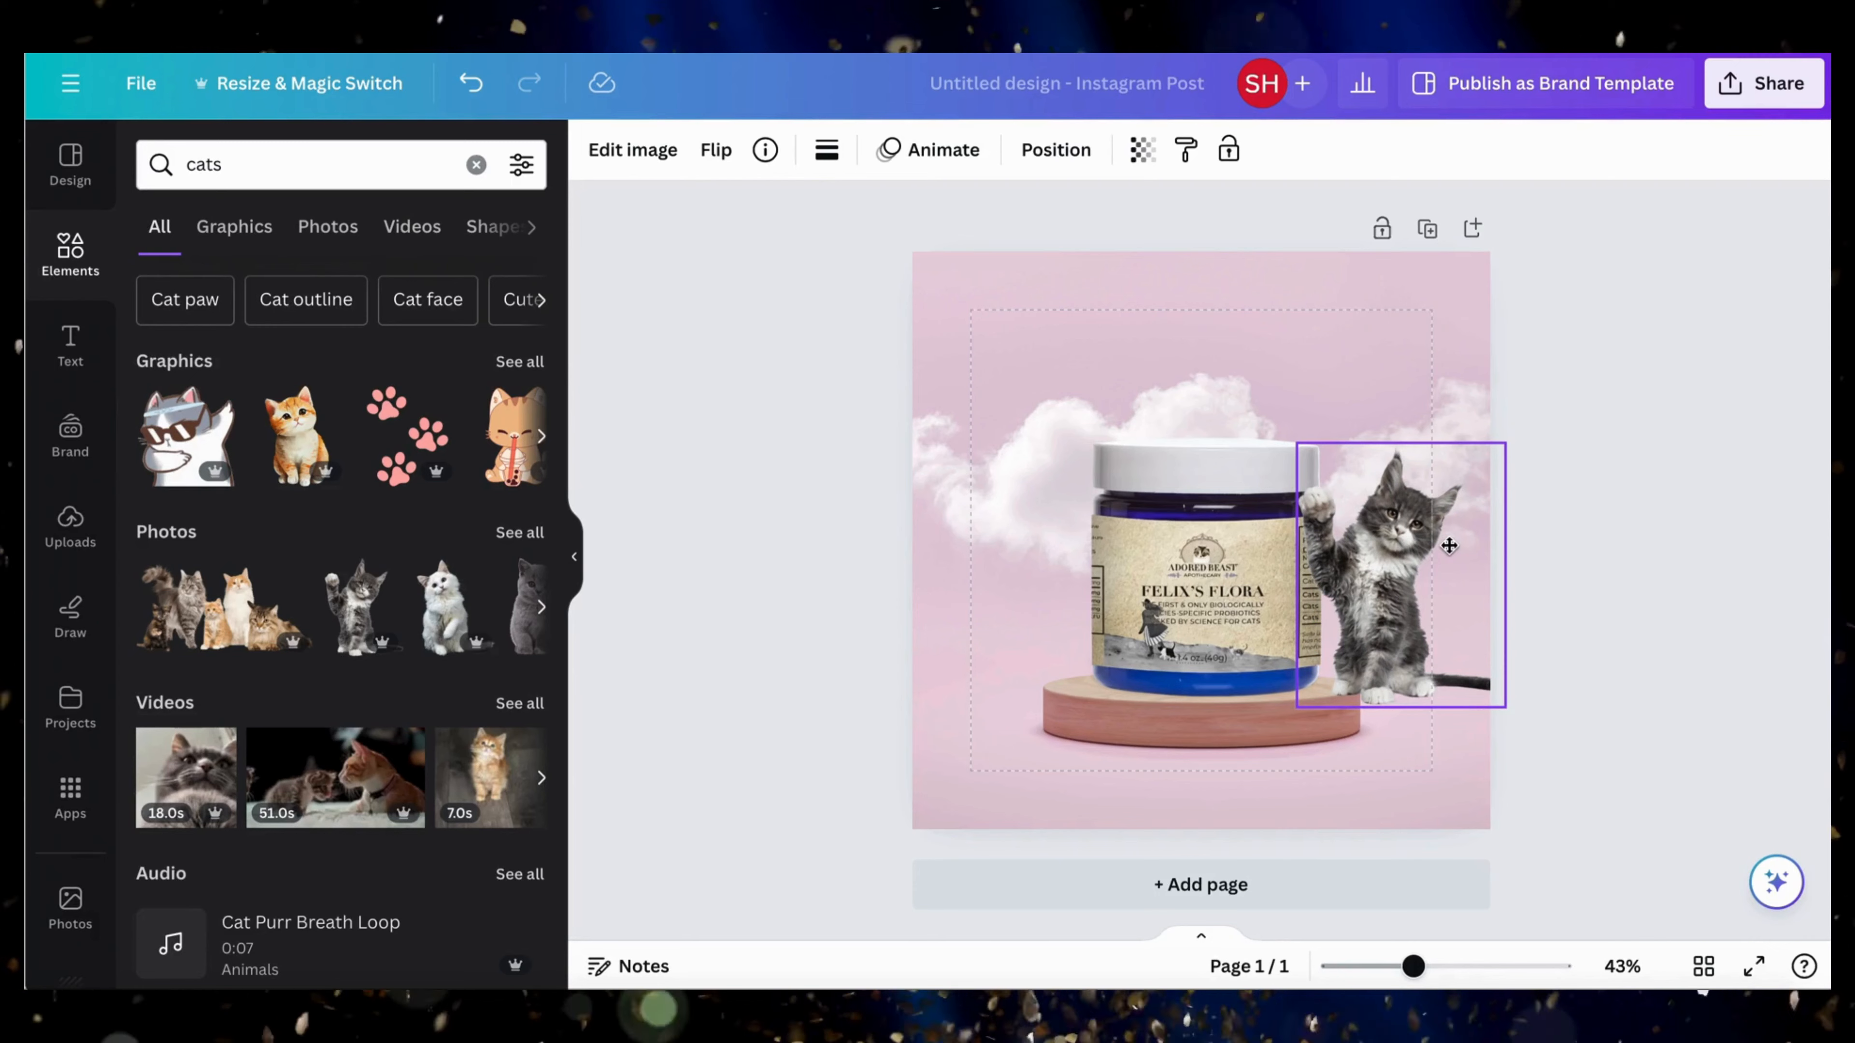
key(Delete)
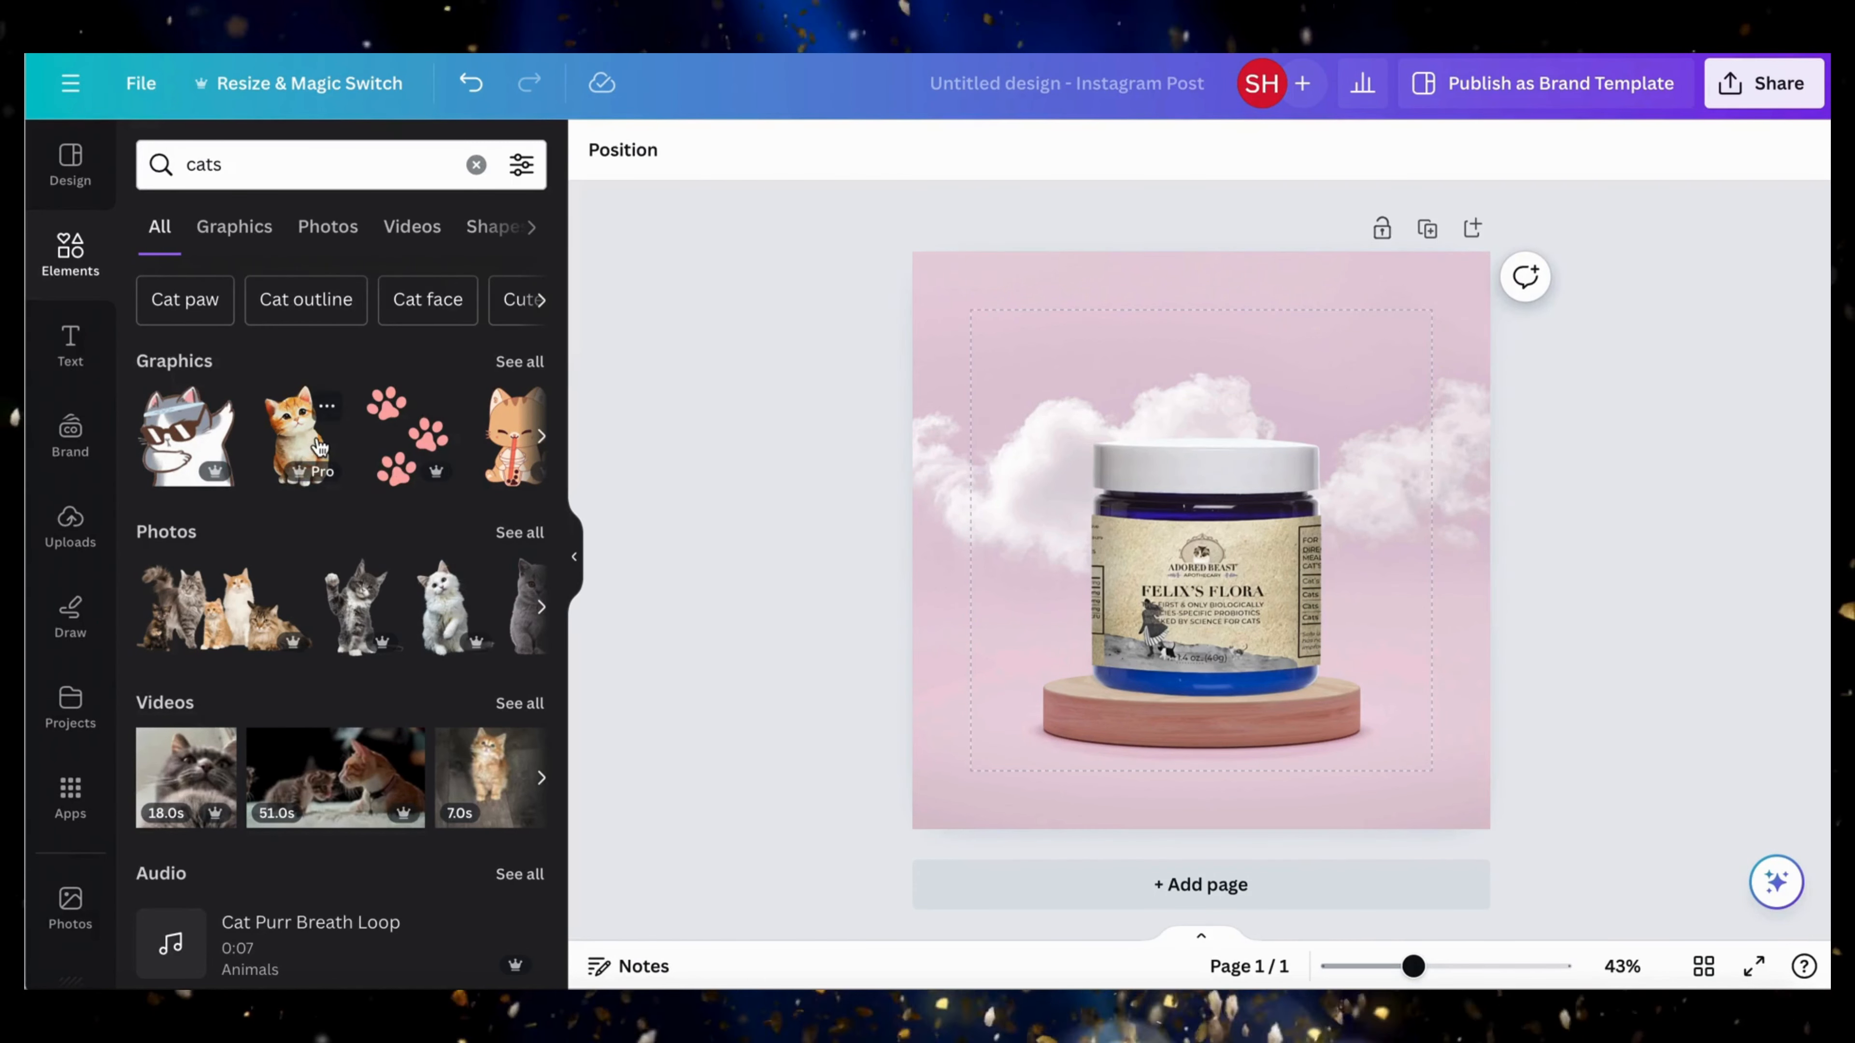
- Add the dabbing cat graphic with sunglasses, shrink it and place it in the page's lower-left corner
click(216, 460)
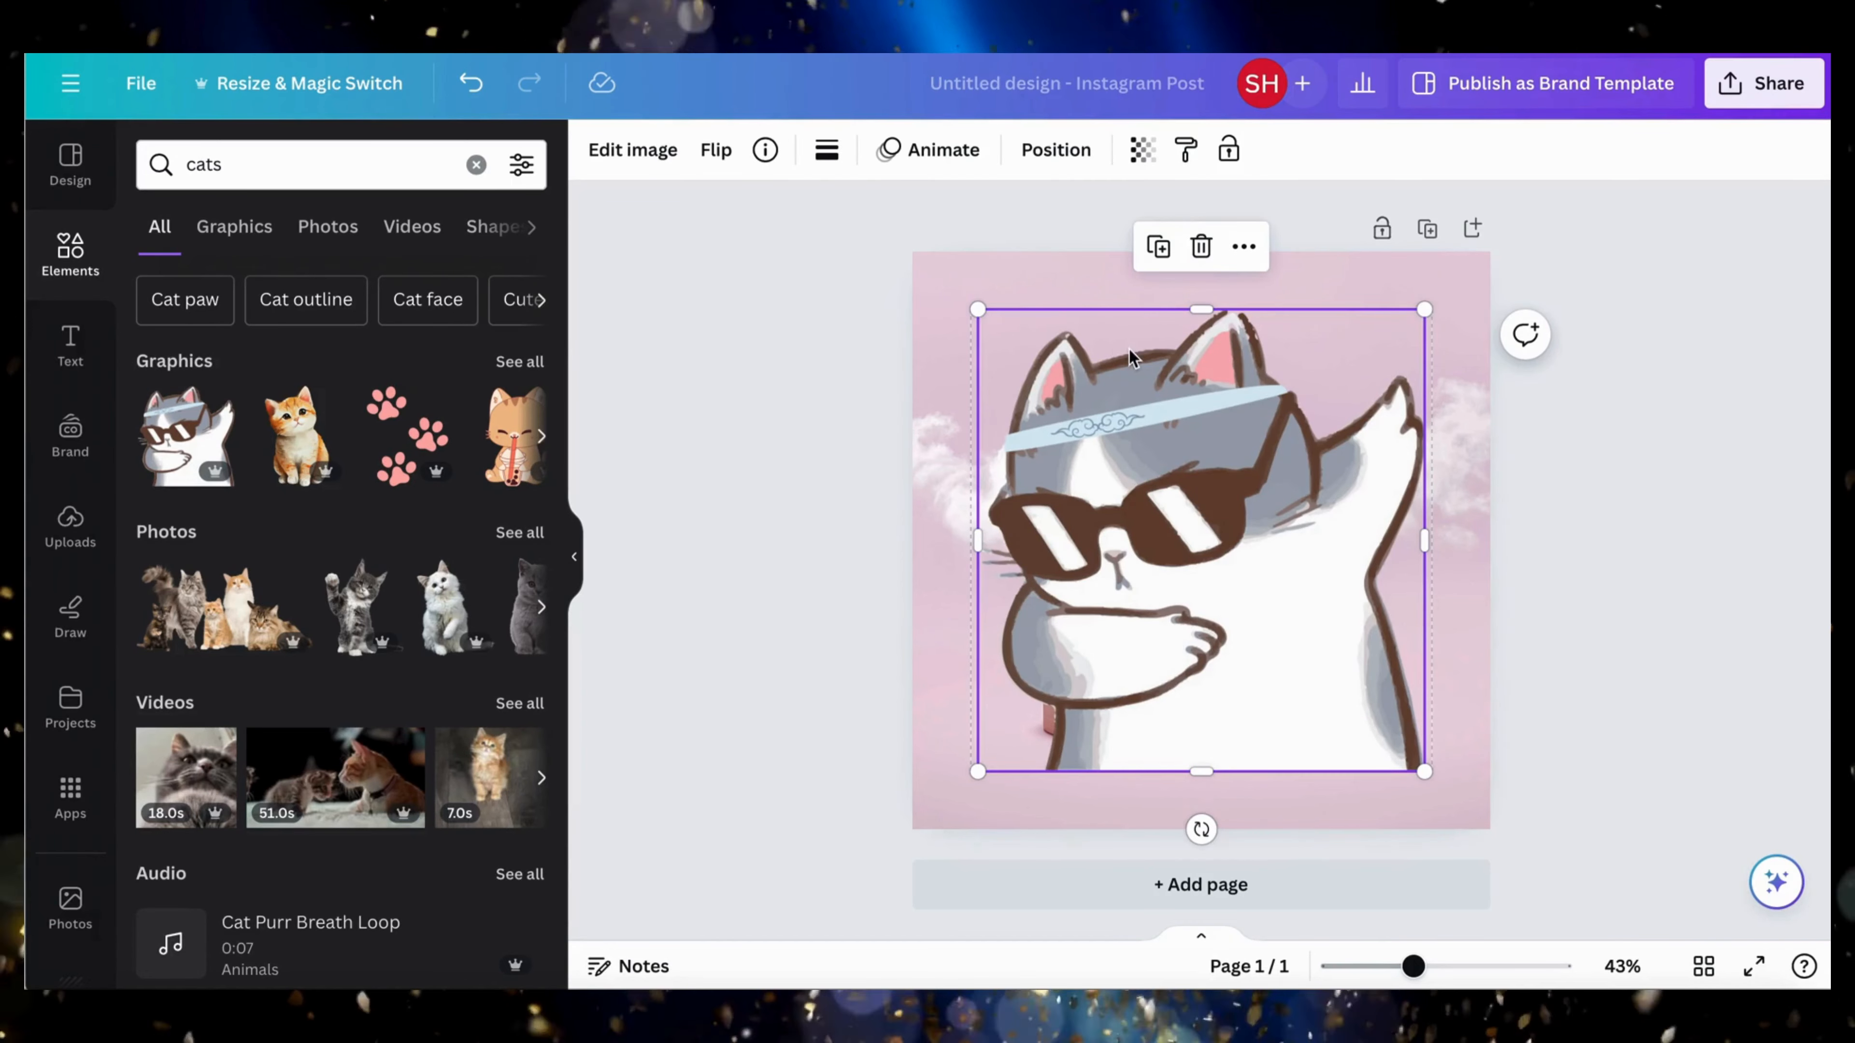
drag(977, 309, 1201, 527)
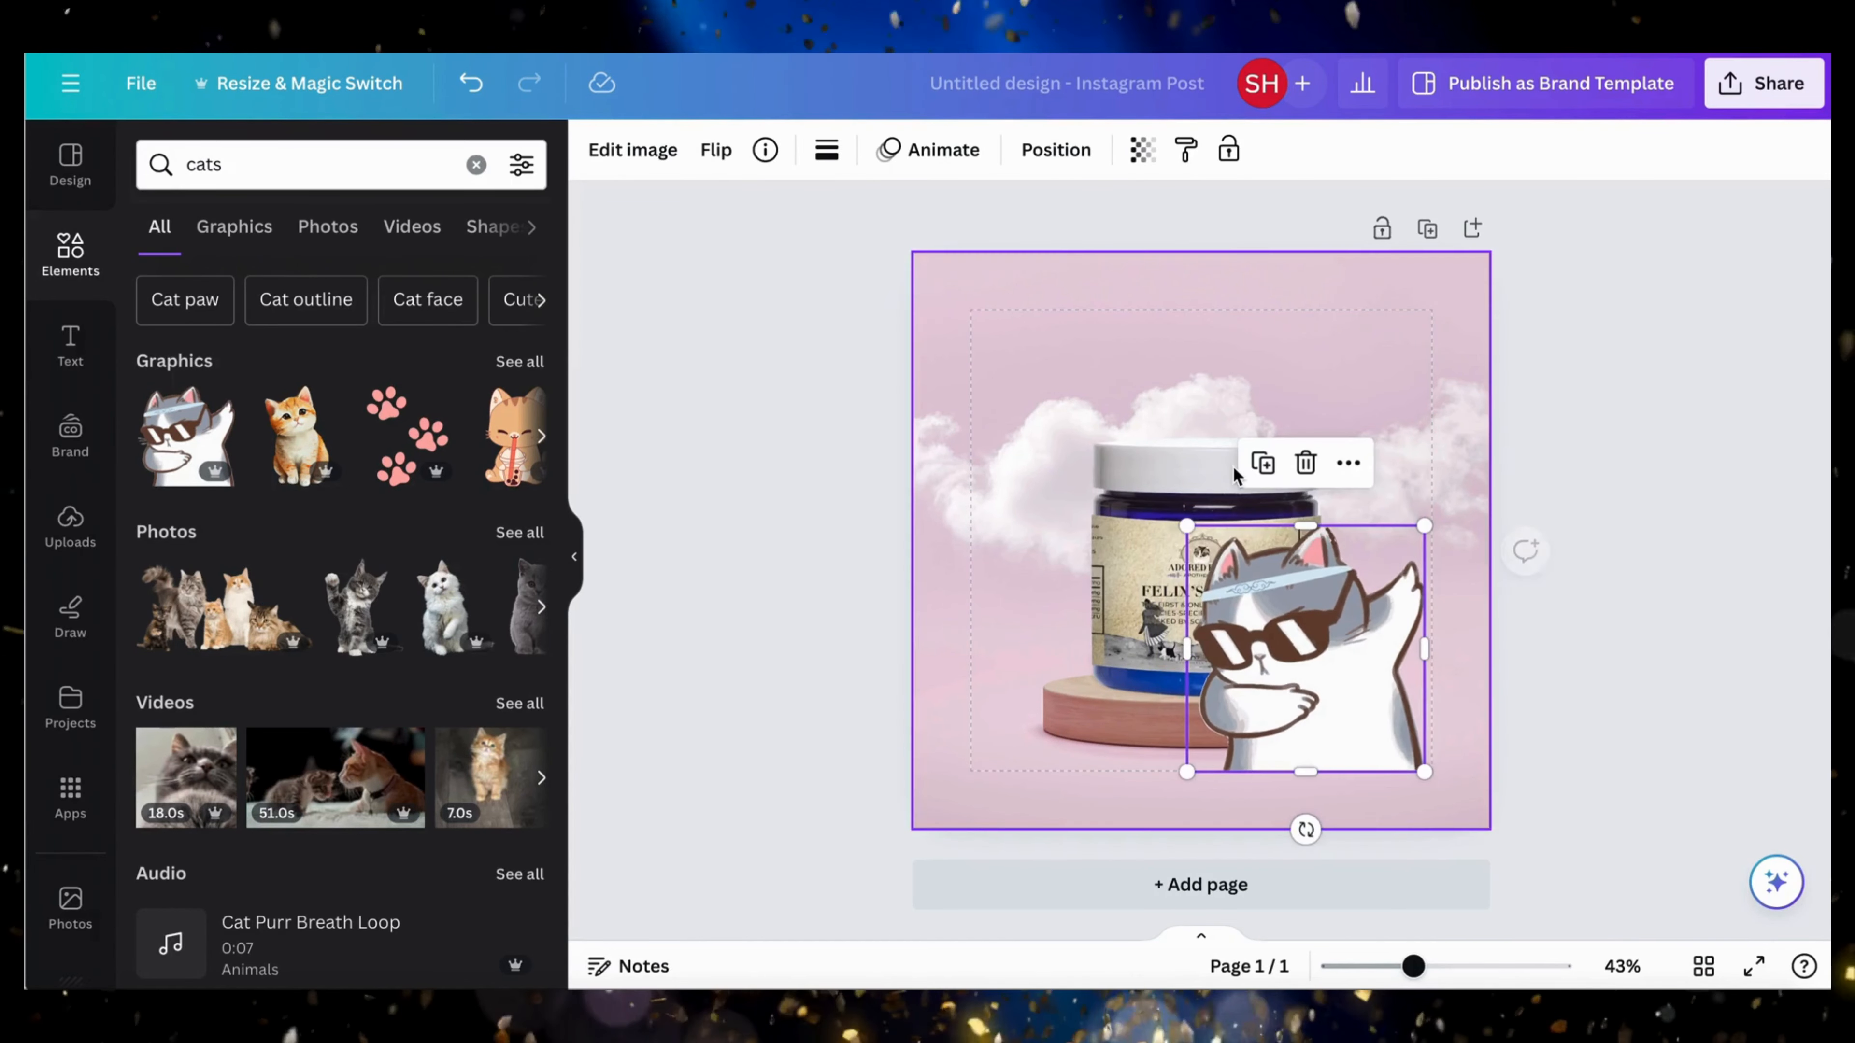
drag(1344, 596, 1072, 674)
drag(1139, 593, 1063, 636)
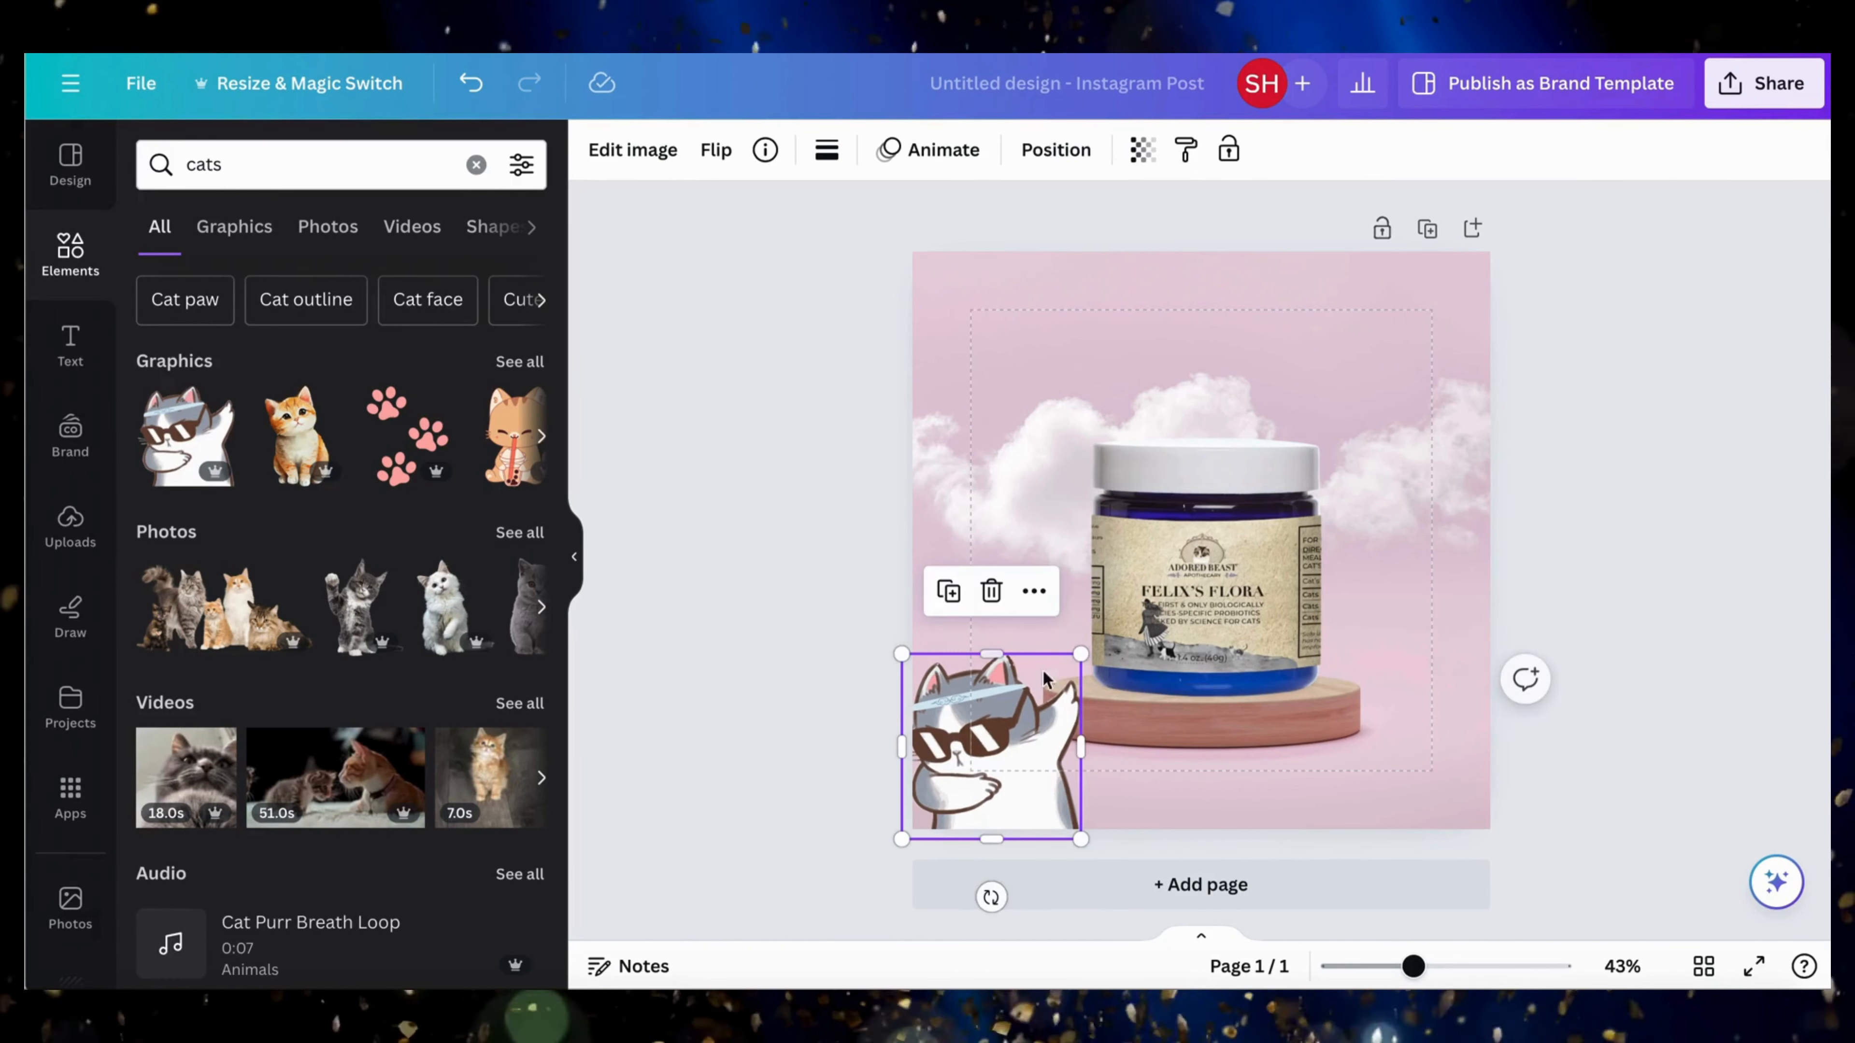
drag(981, 757, 991, 759)
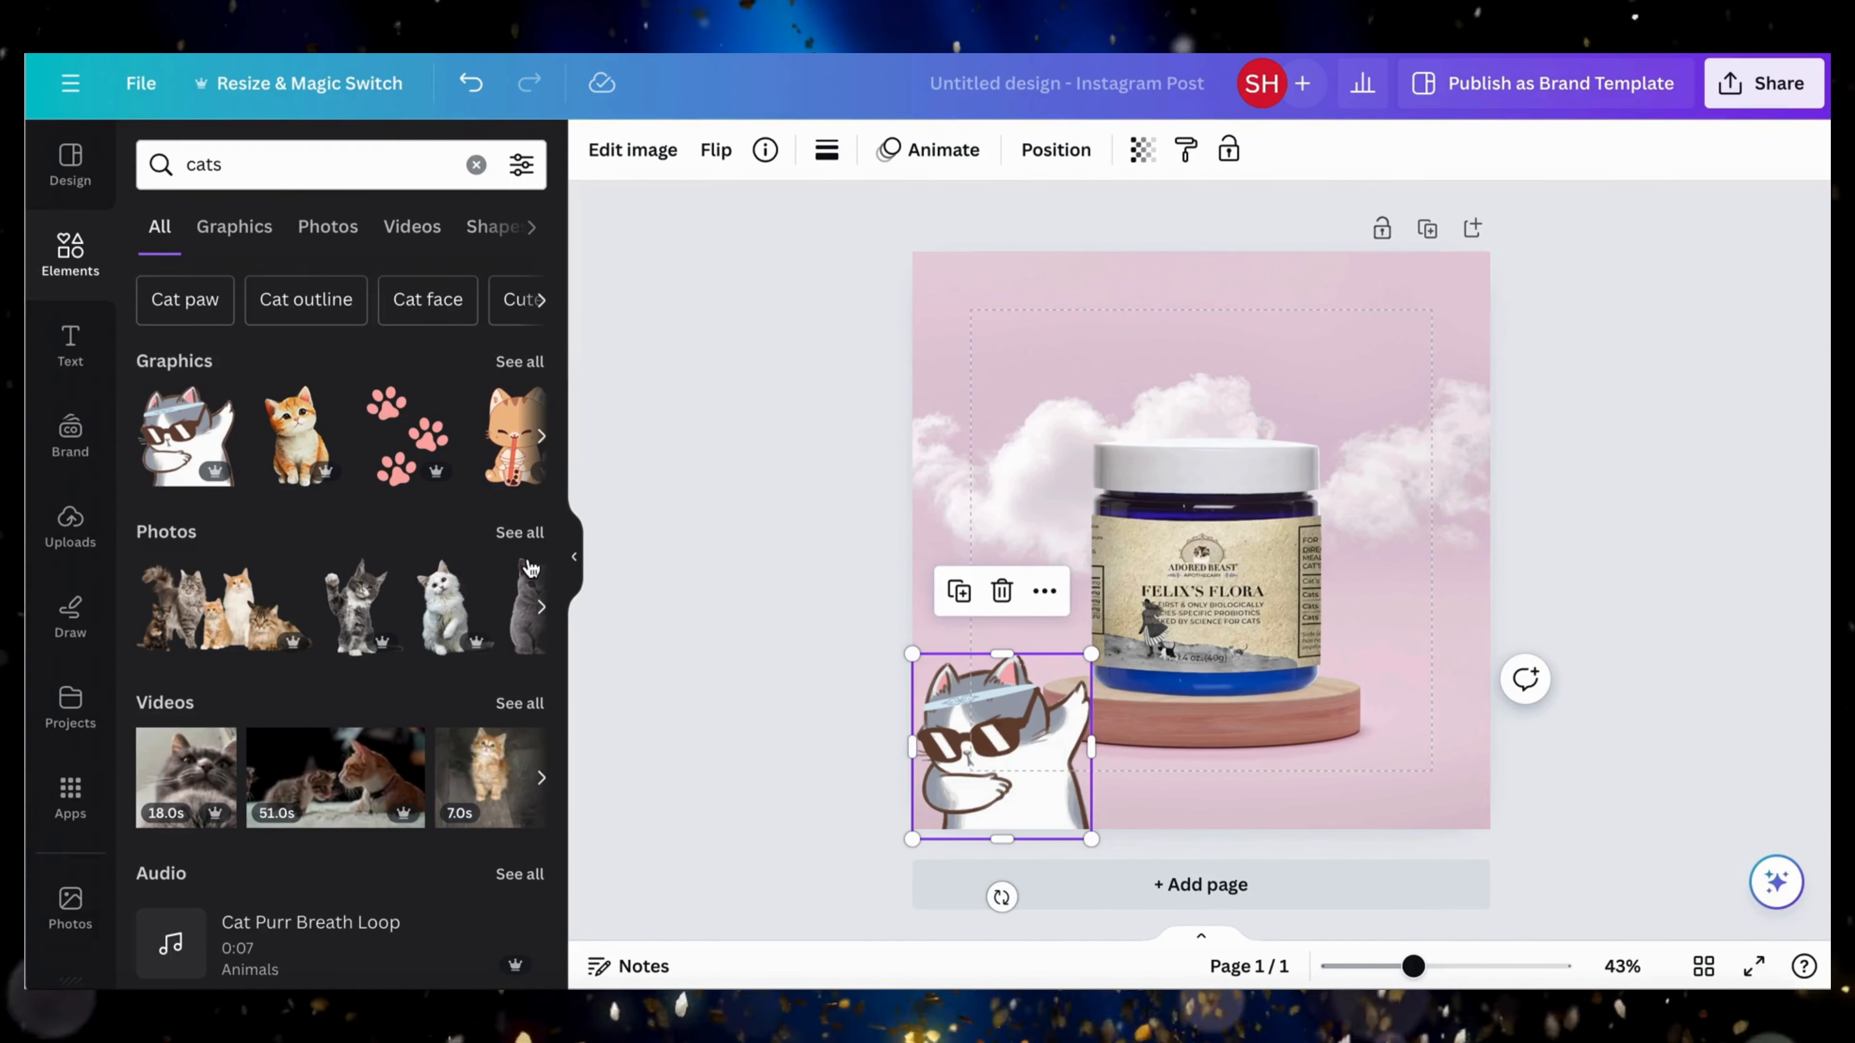
- Show all the cat photo results and delete the sunglasses cat graphic from the page
click(520, 533)
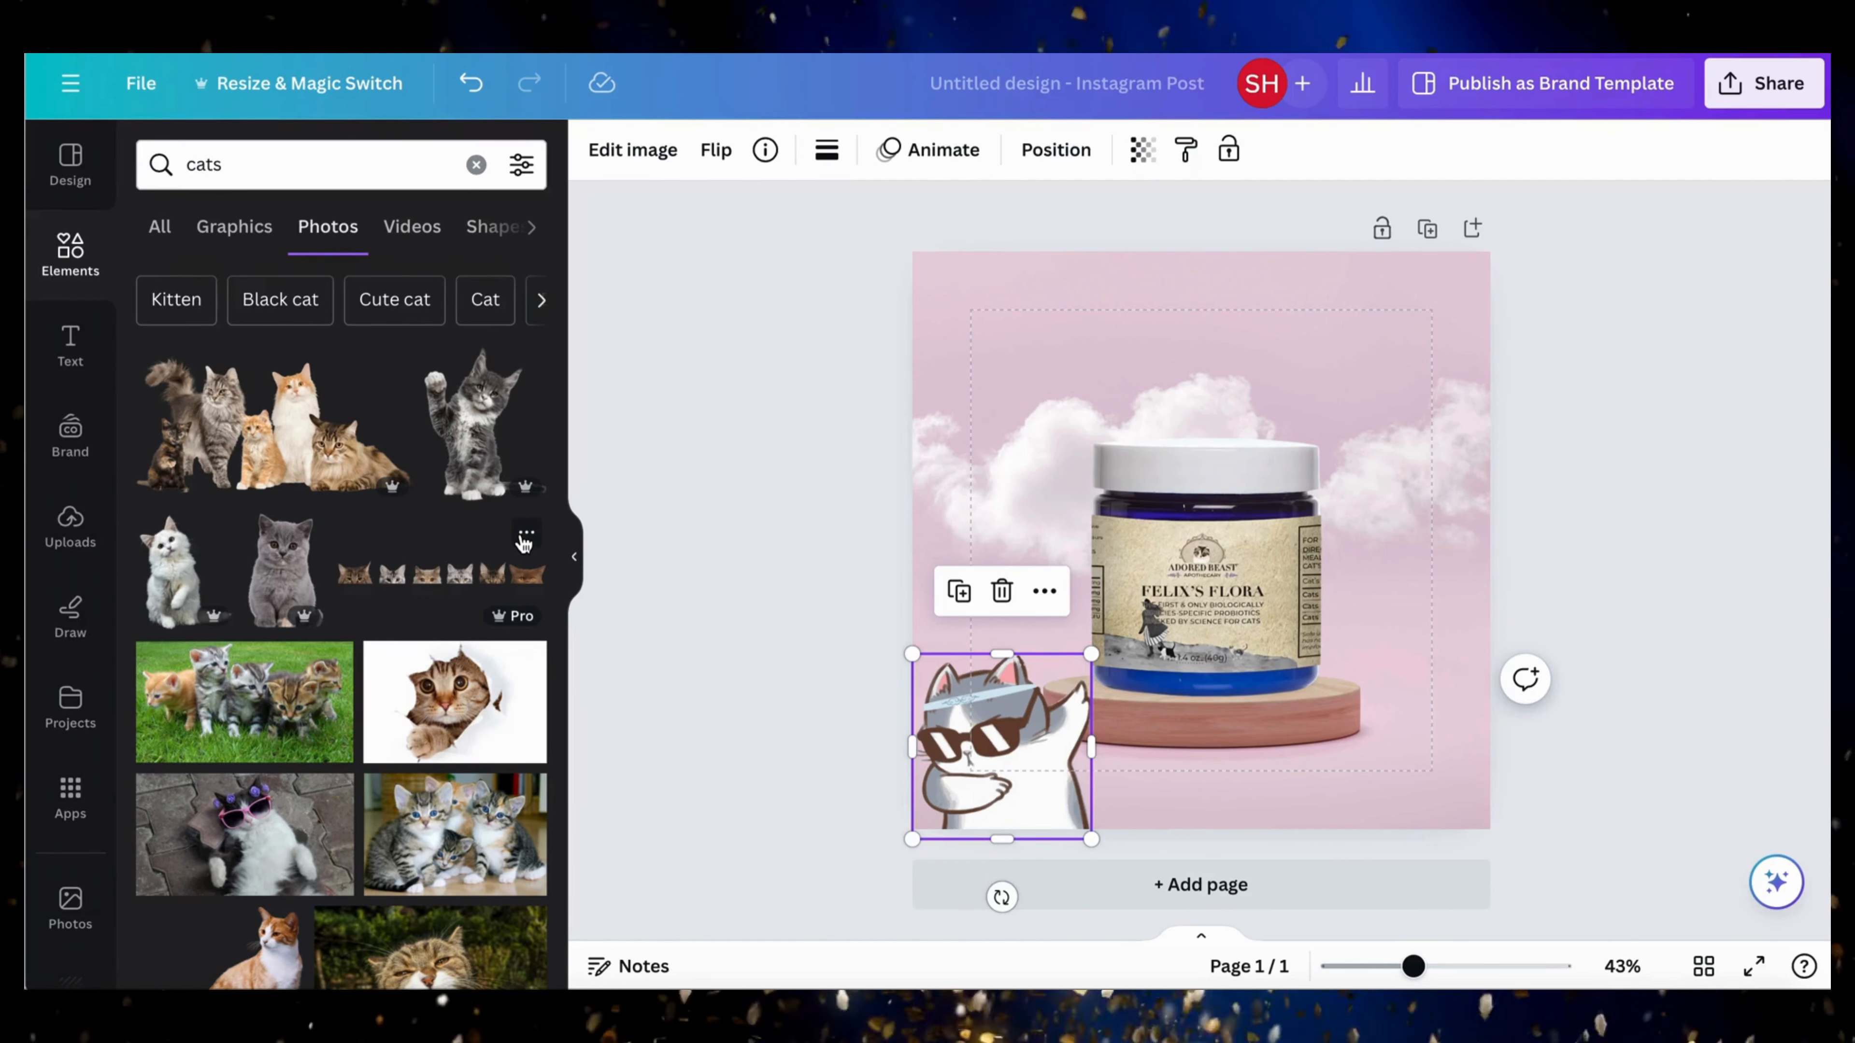
key(Delete)
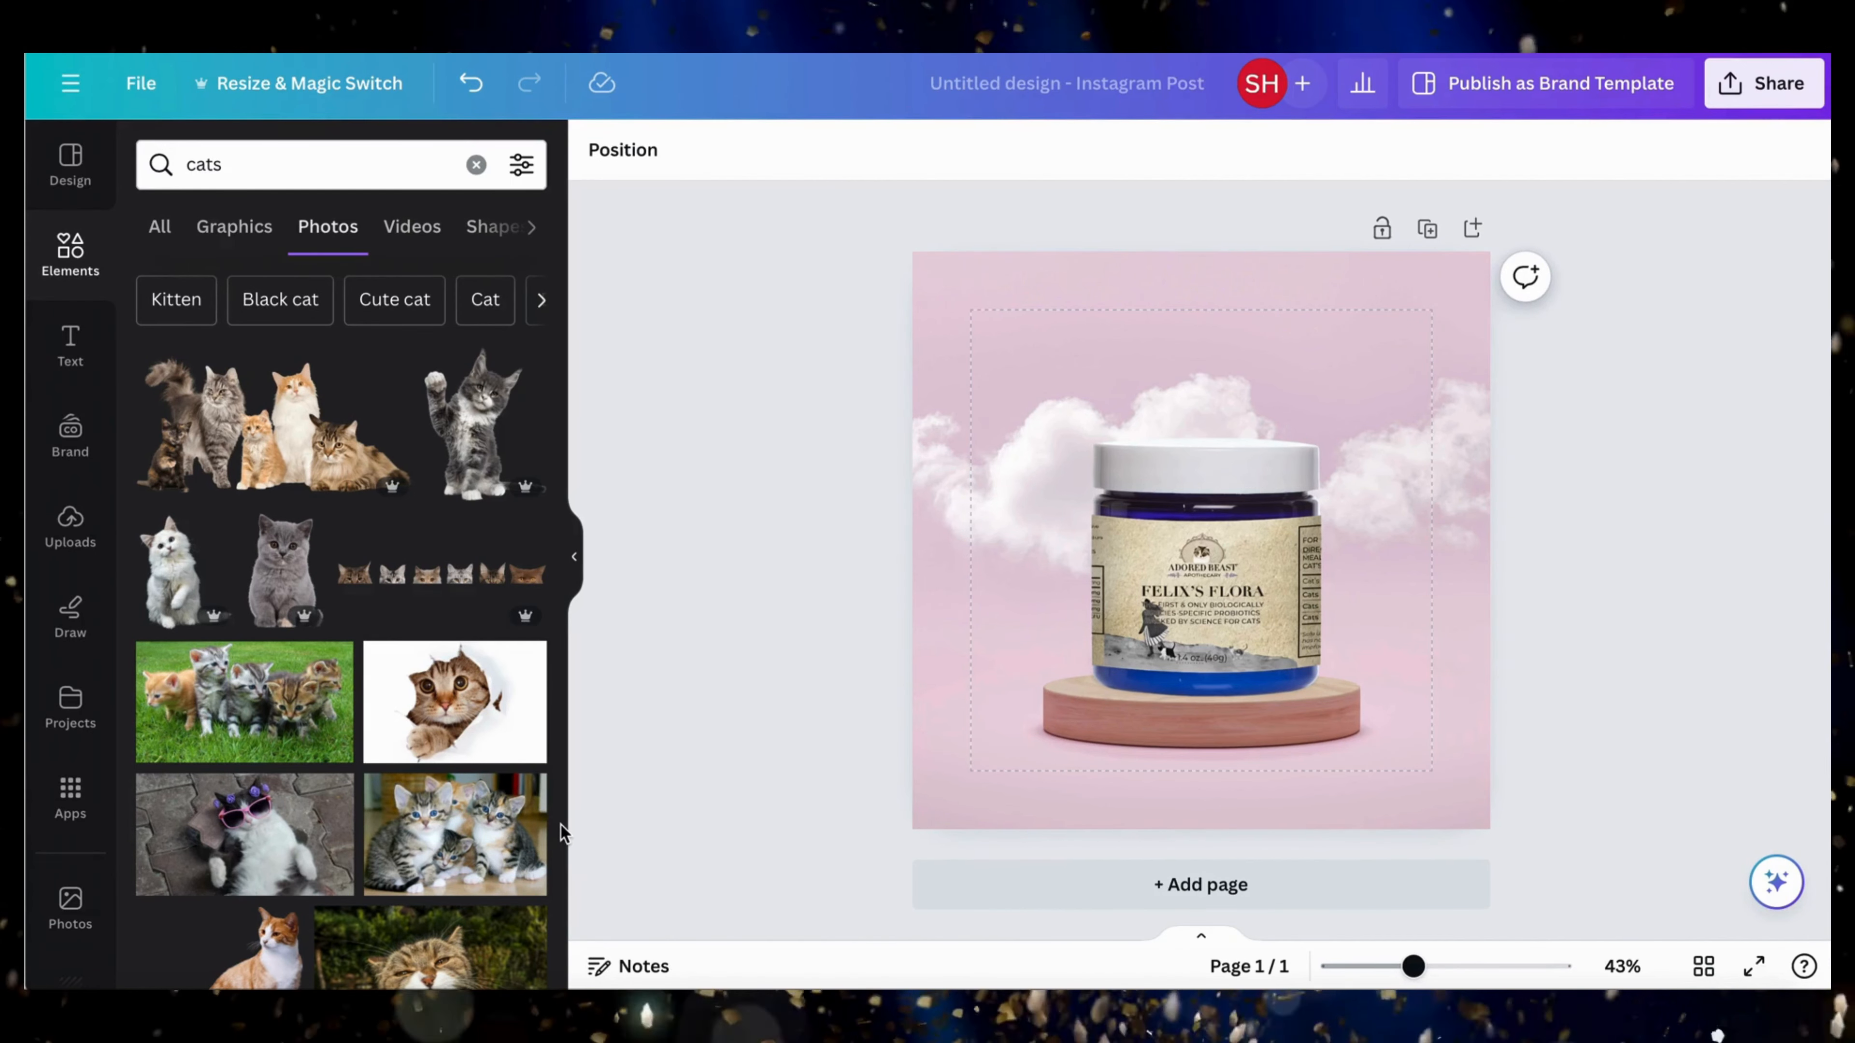
- Try the fluffy brown-and-white cat photo at a small size on top of the jar's white lid, and delete it
scroll(559, 868, down, 5)
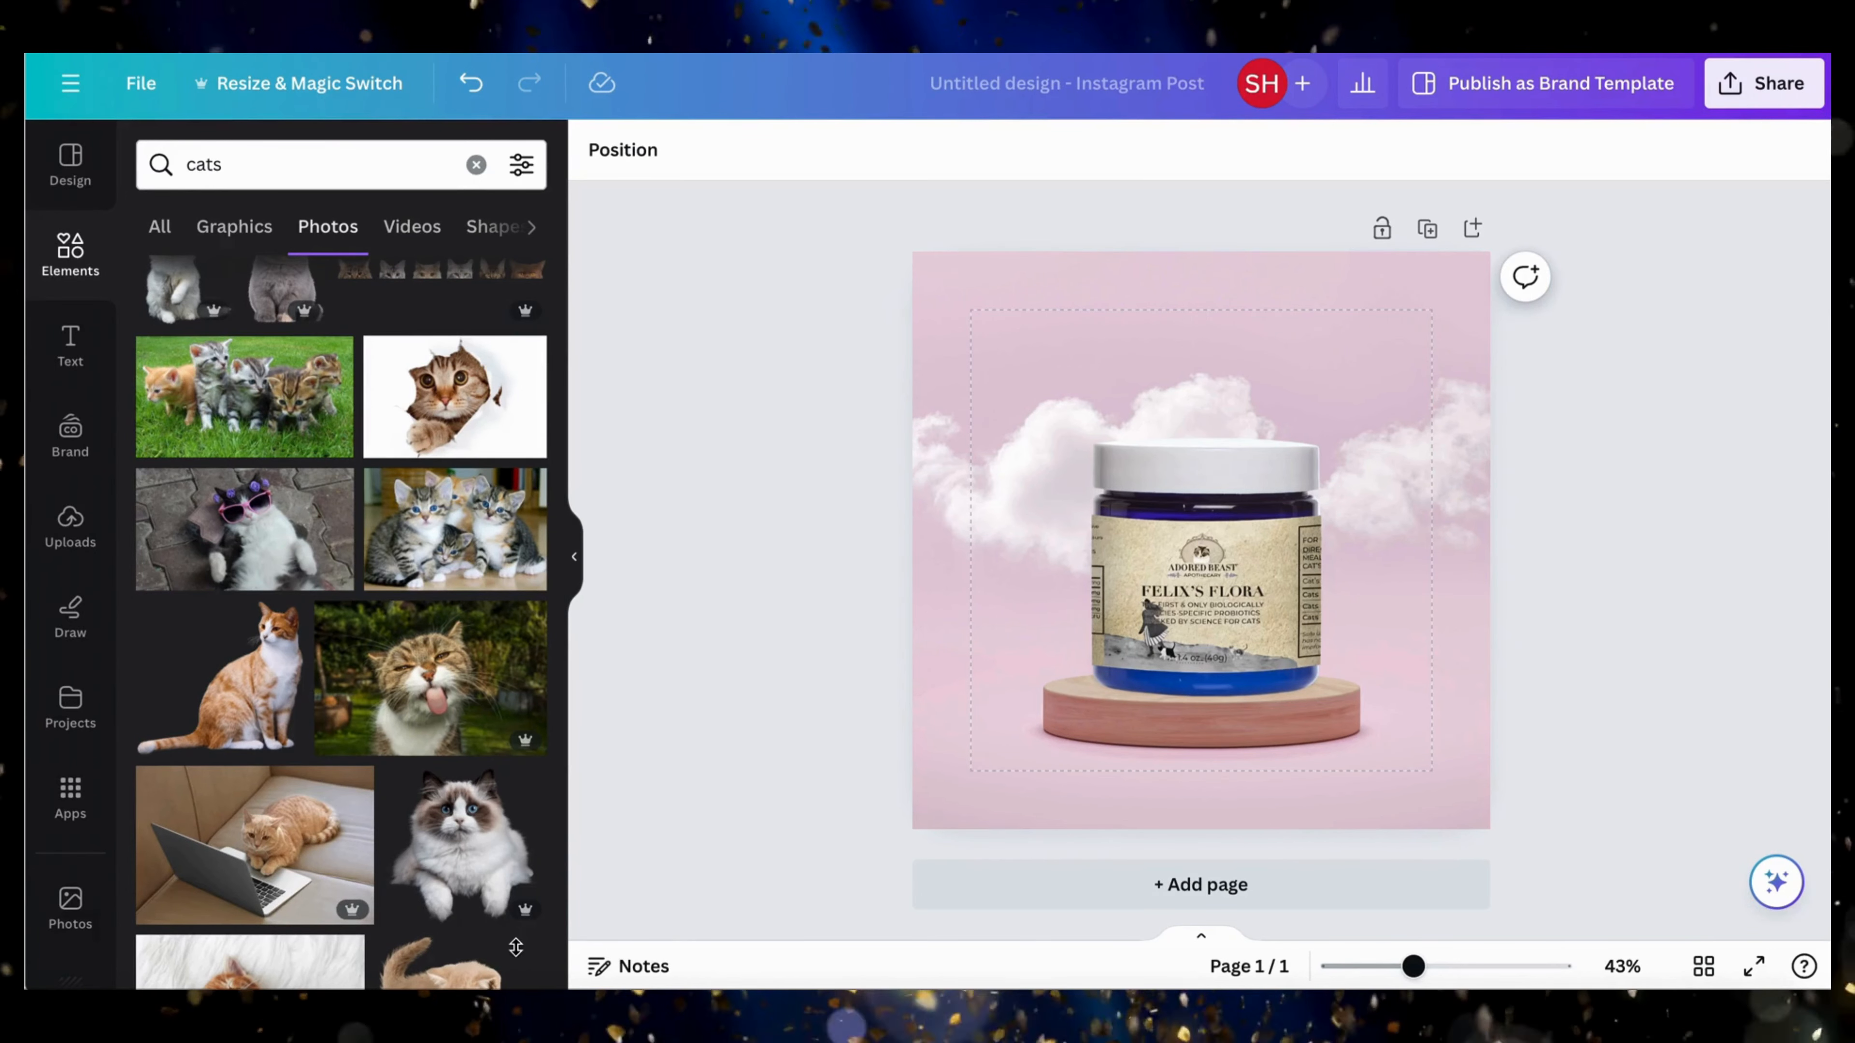
click(493, 807)
drag(968, 319, 1254, 593)
drag(1399, 699, 1271, 422)
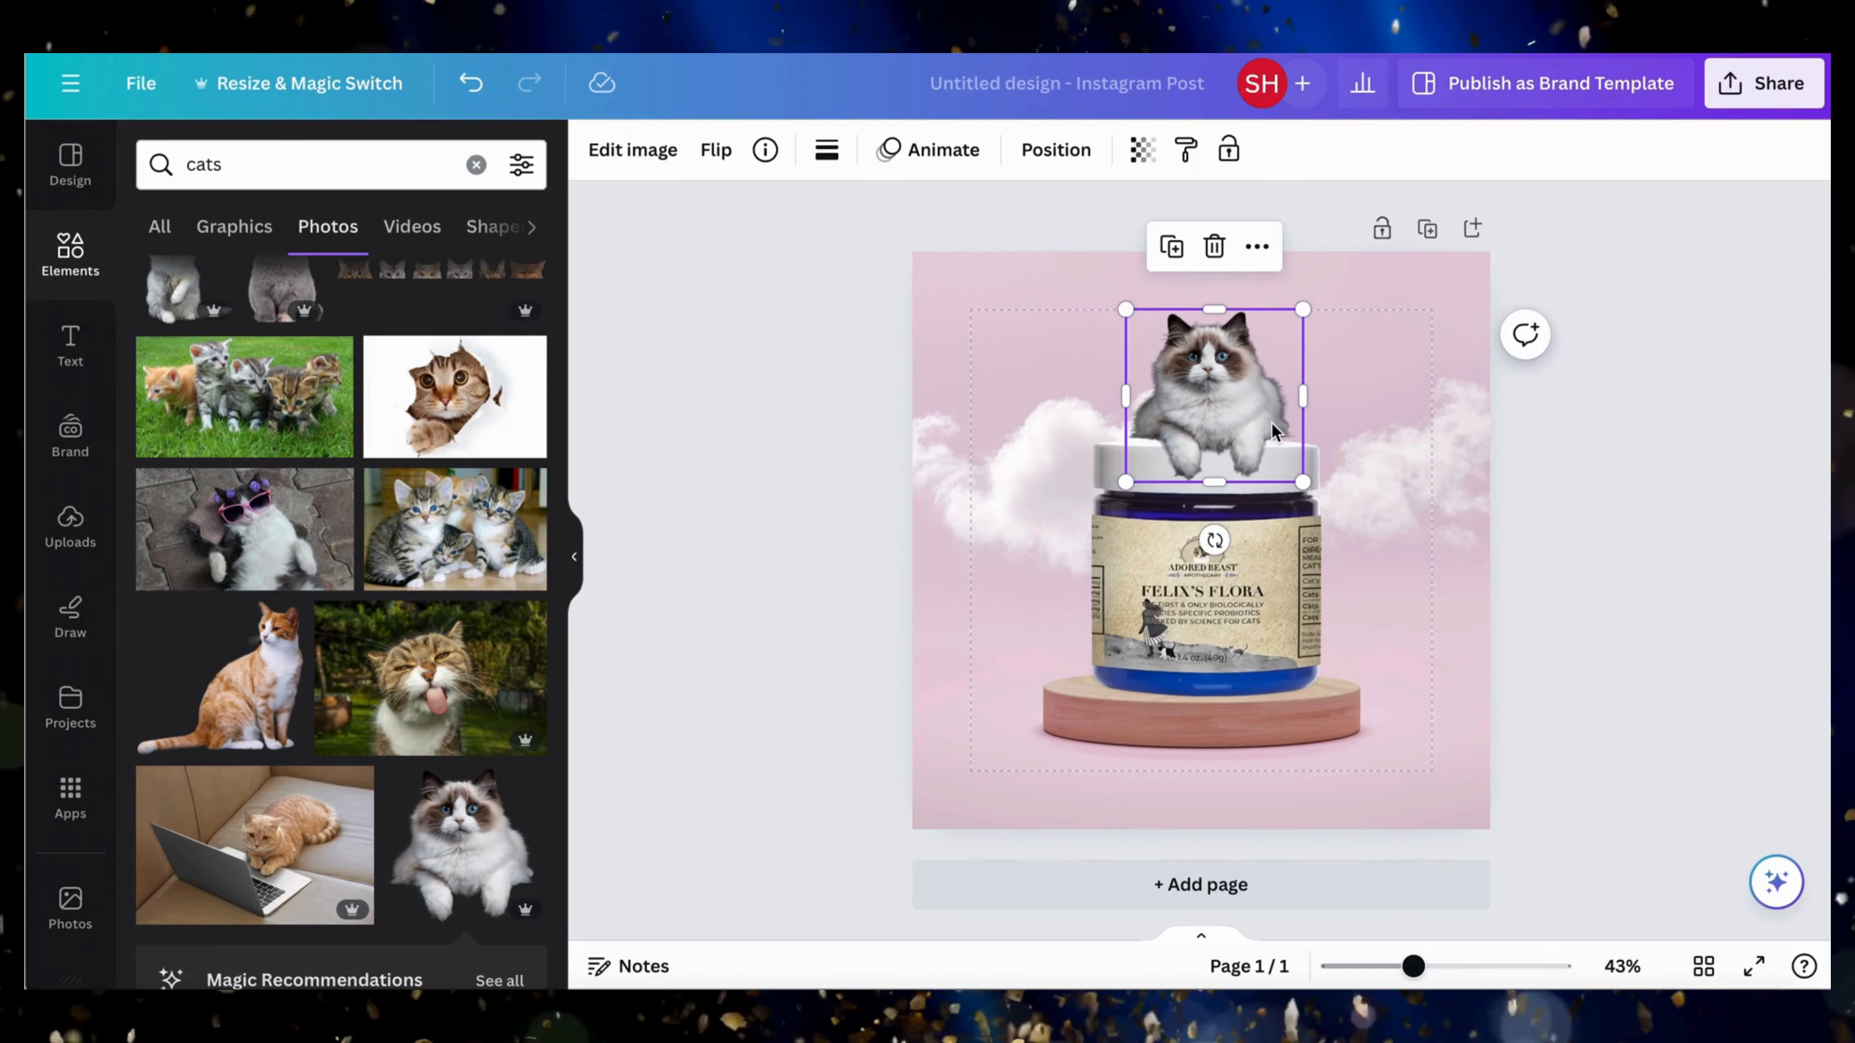
drag(1126, 309, 1112, 297)
drag(1184, 349, 1187, 358)
click(1436, 643)
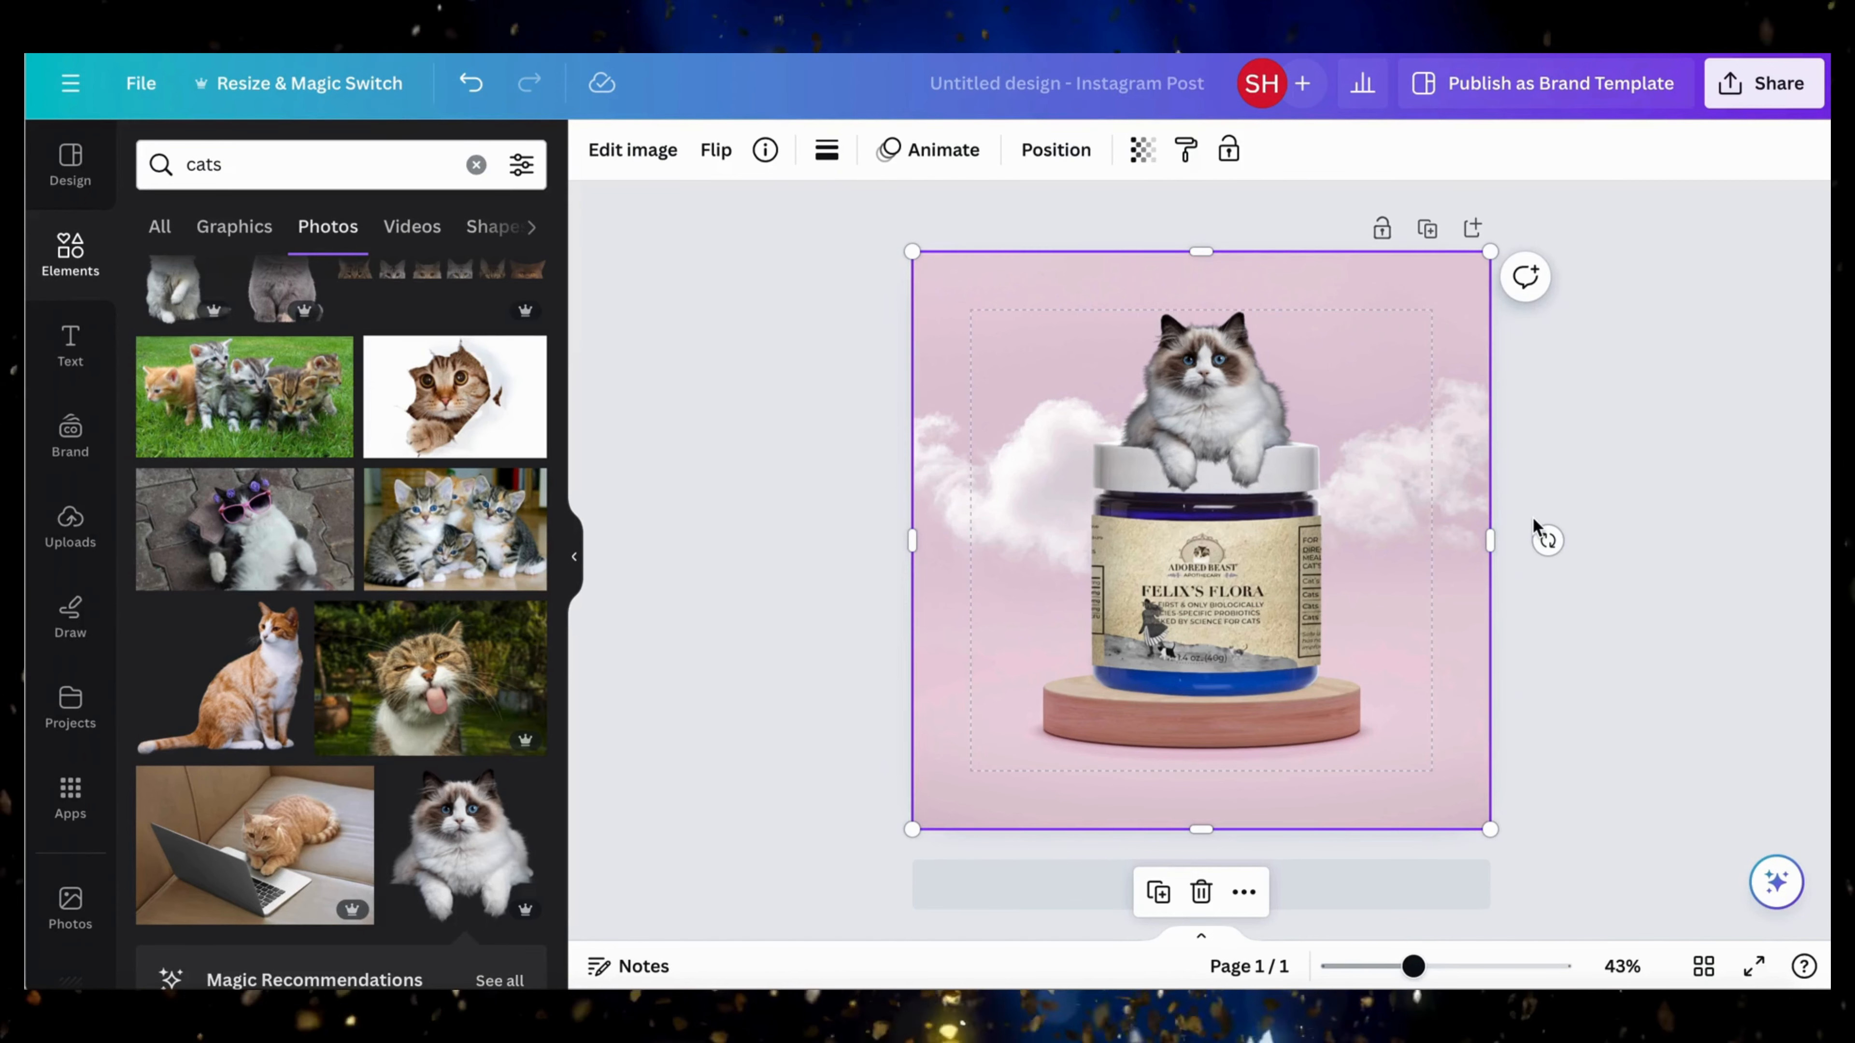
click(1244, 358)
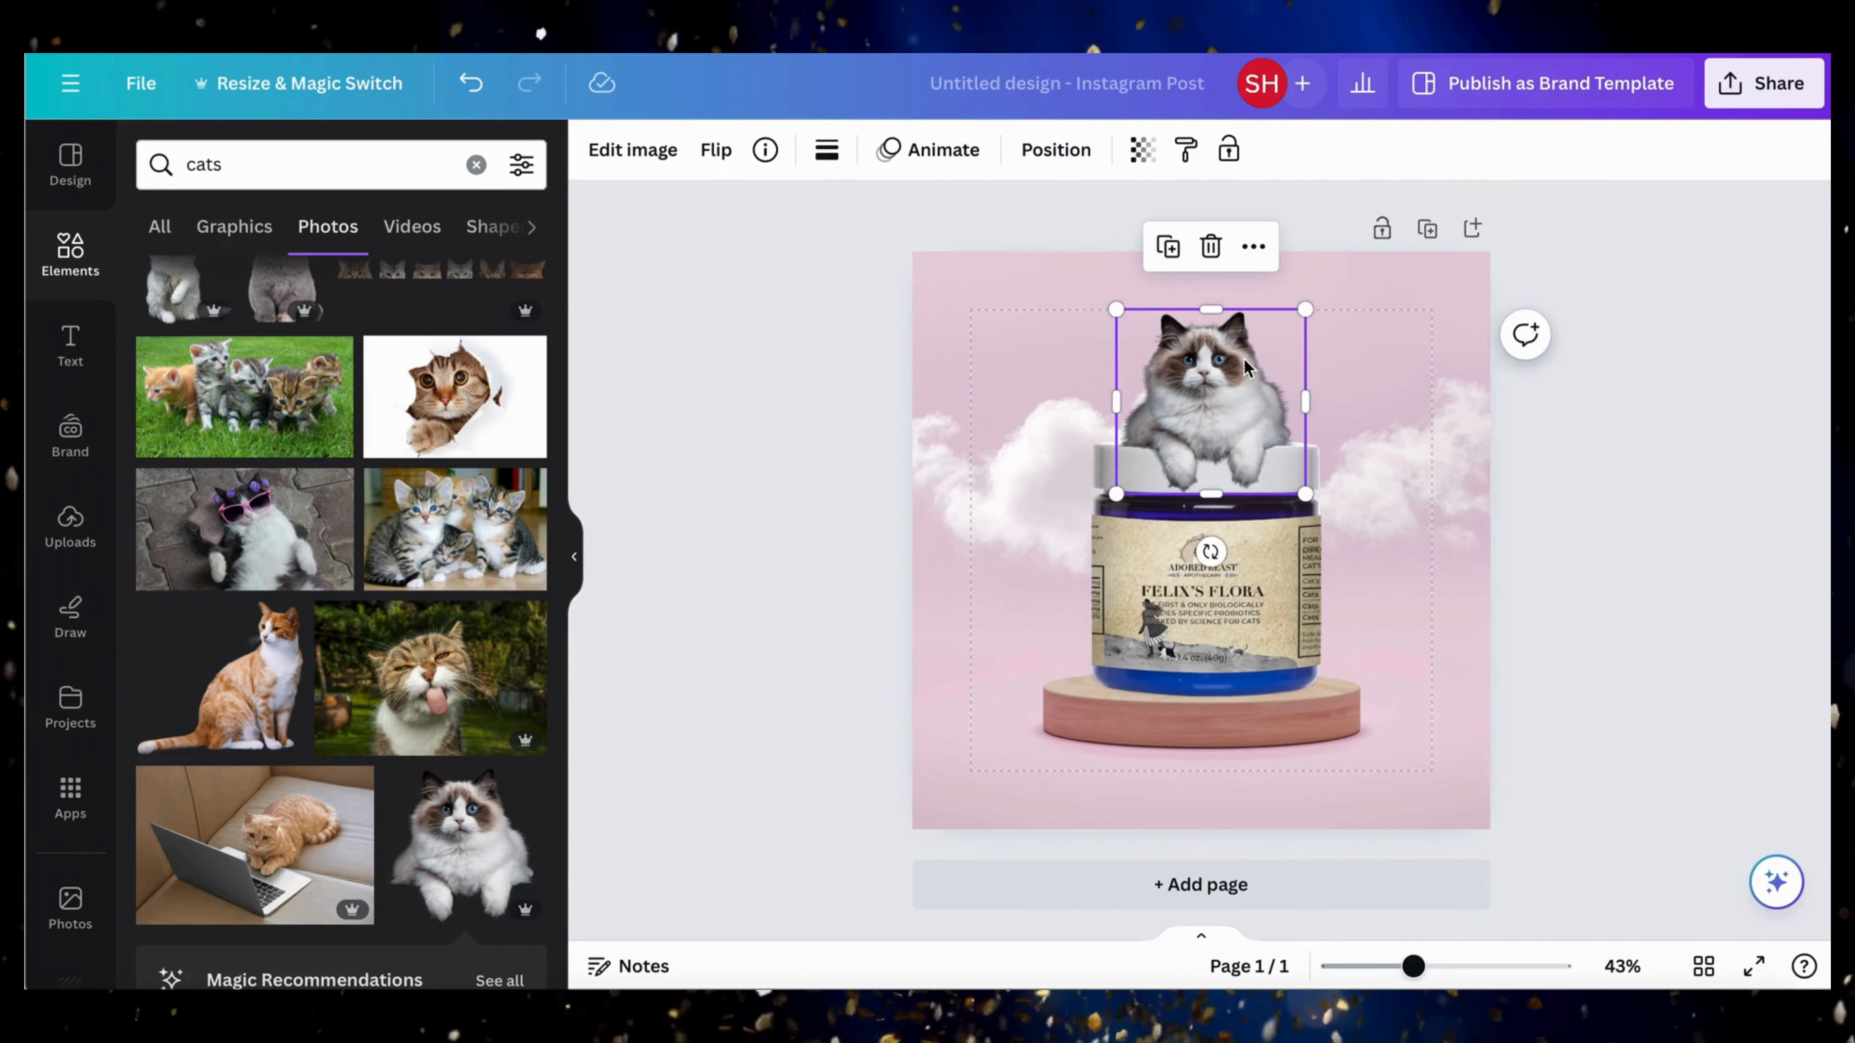
key(Delete)
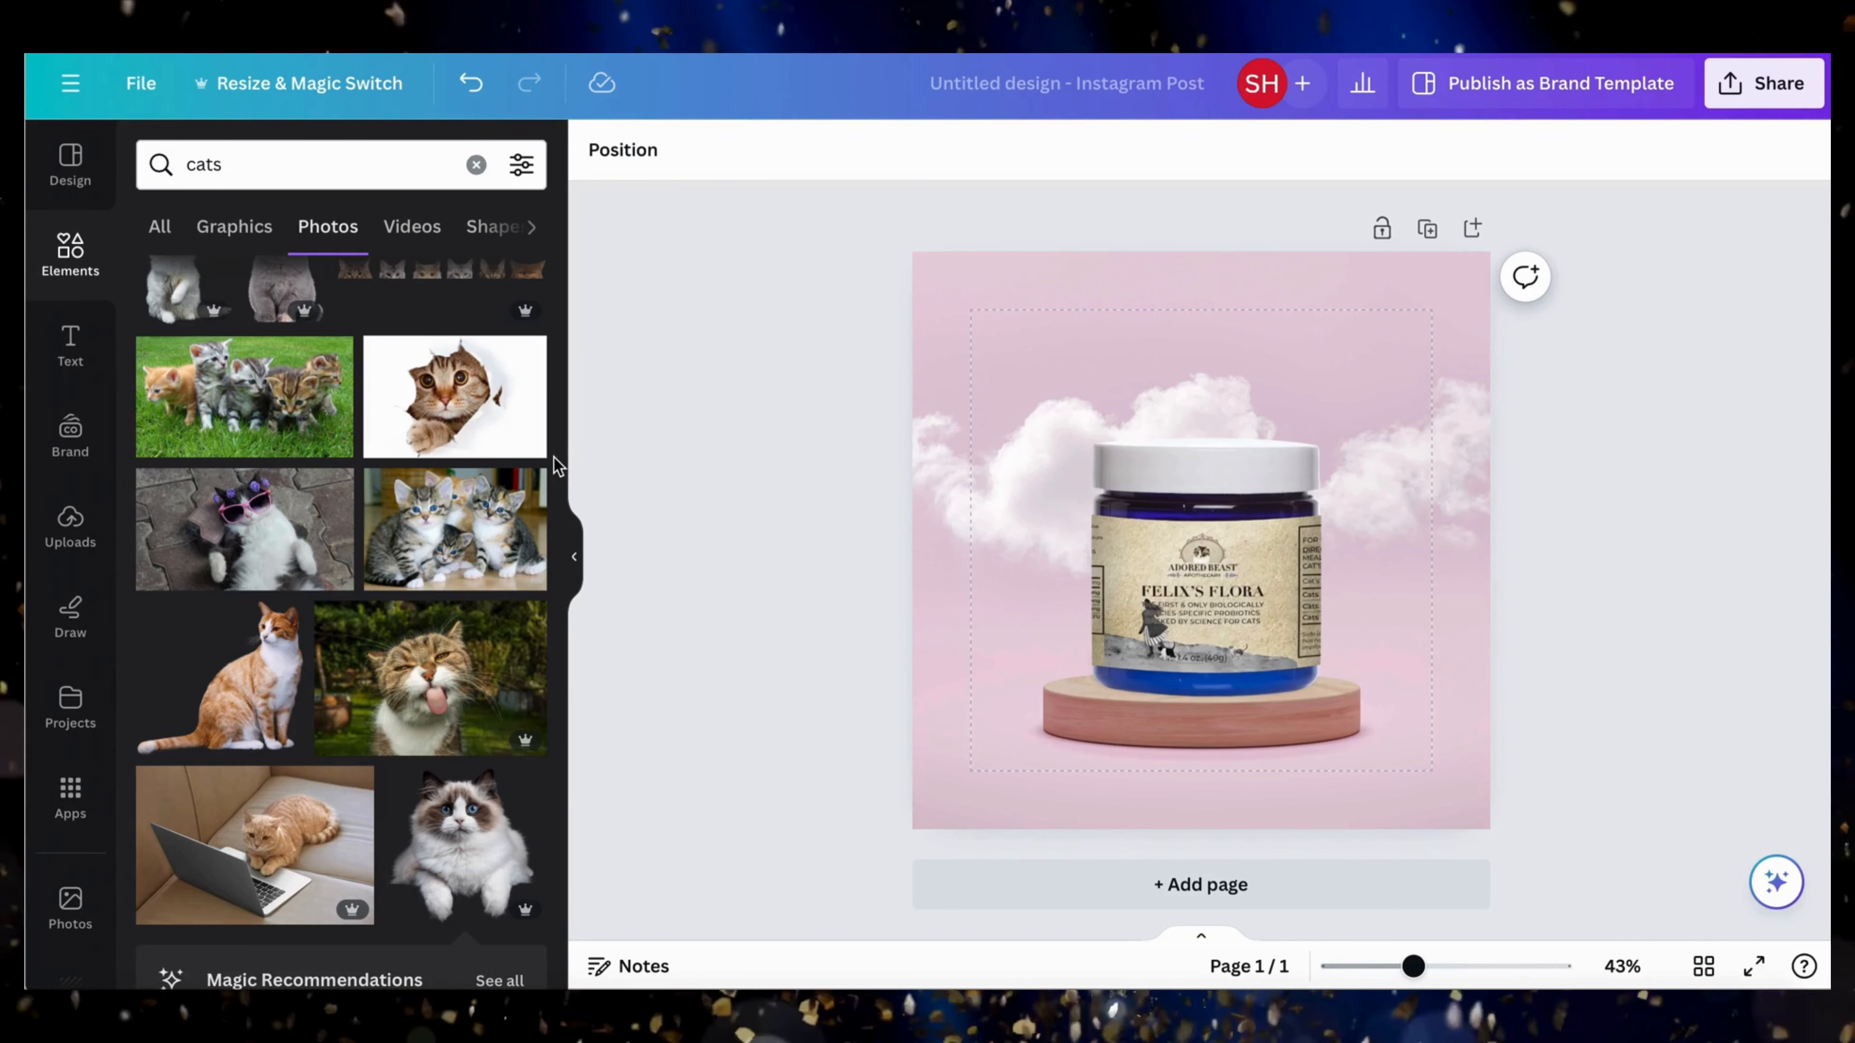
- Add the fluffy white cat photo, shrink it and place it in the page's lower-left corner, beside the jar
scroll(541, 293, up, 4)
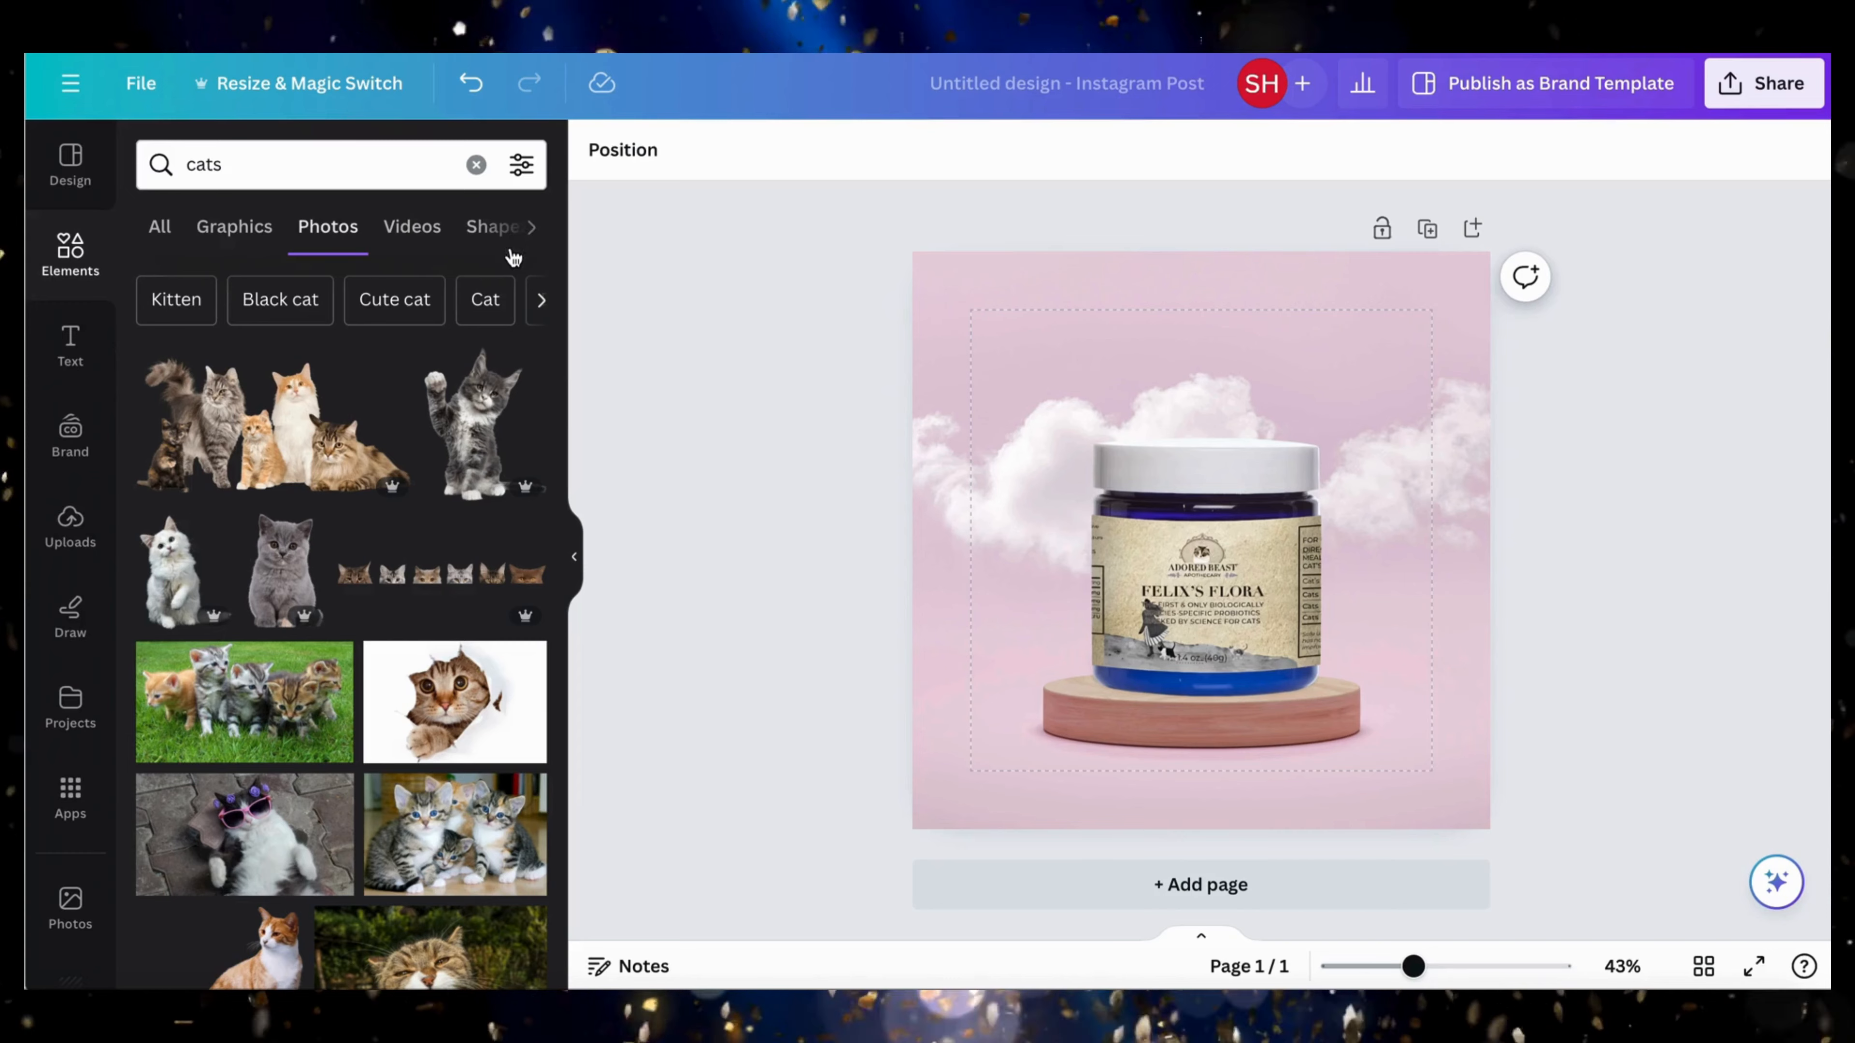
click(175, 556)
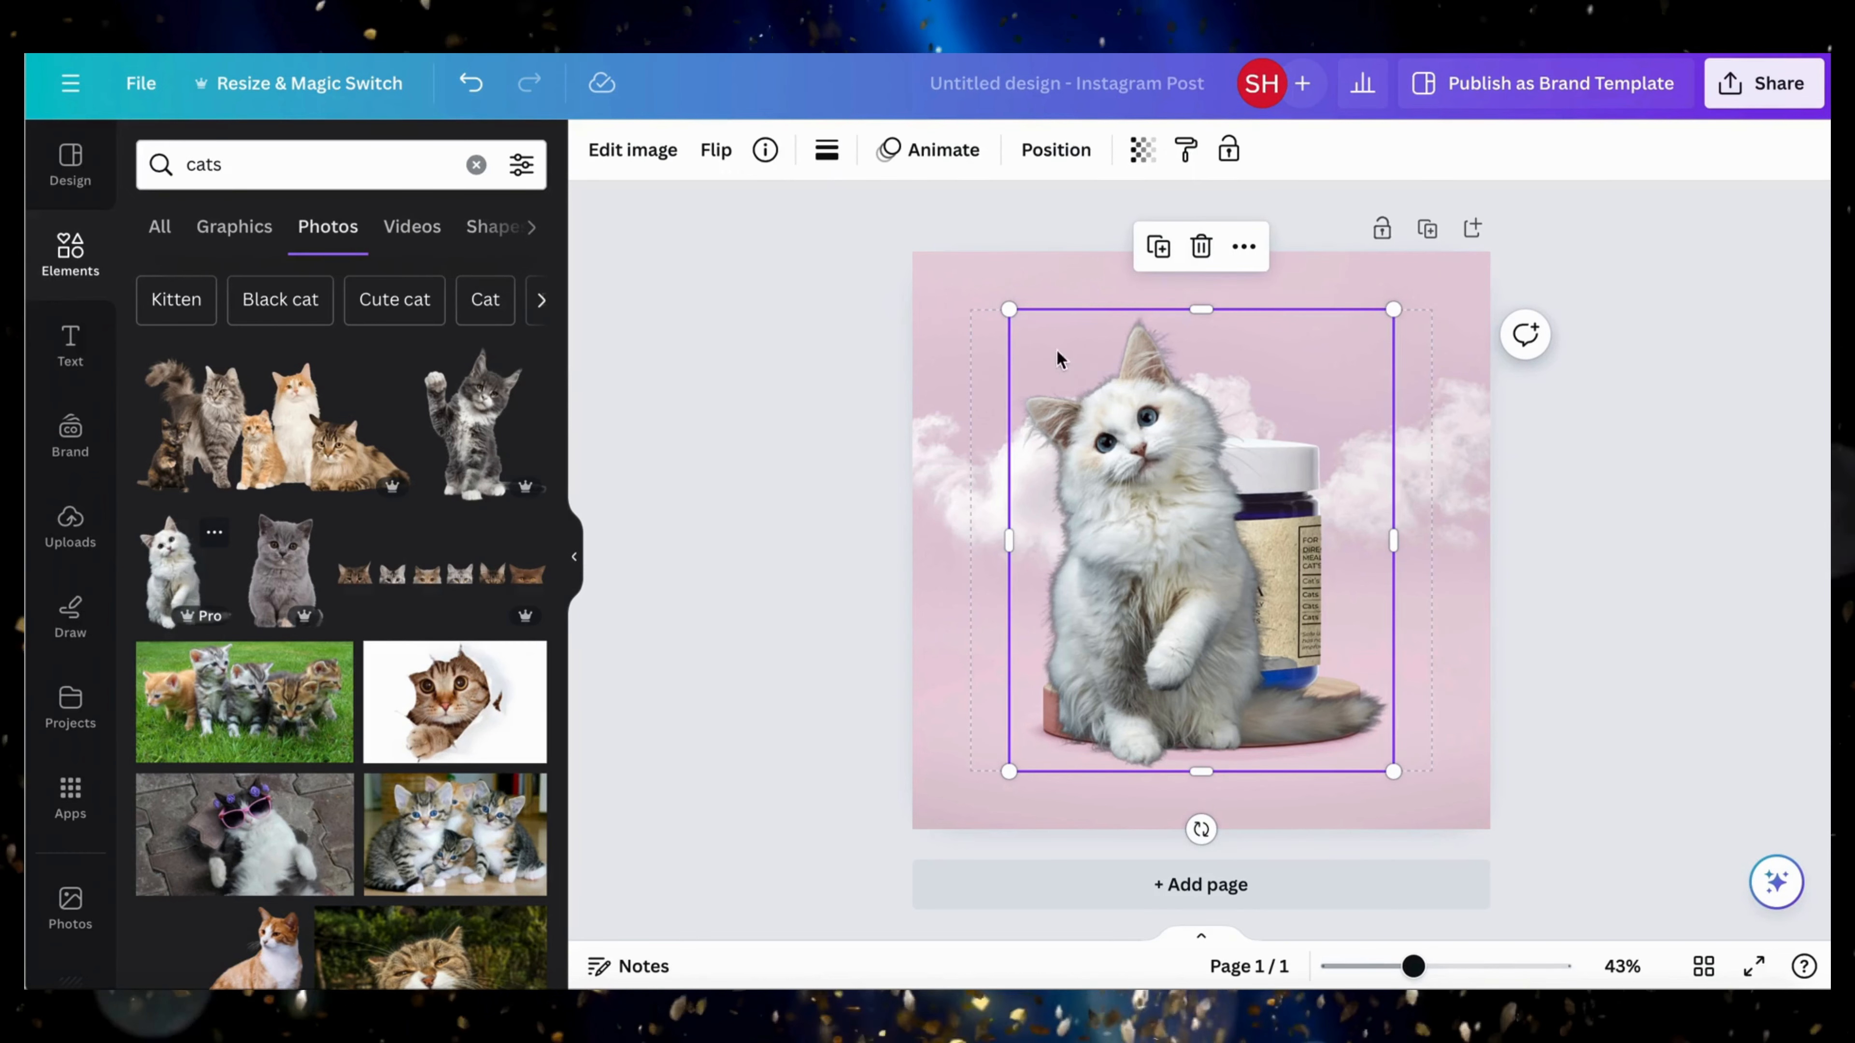
drag(1008, 309, 1199, 489)
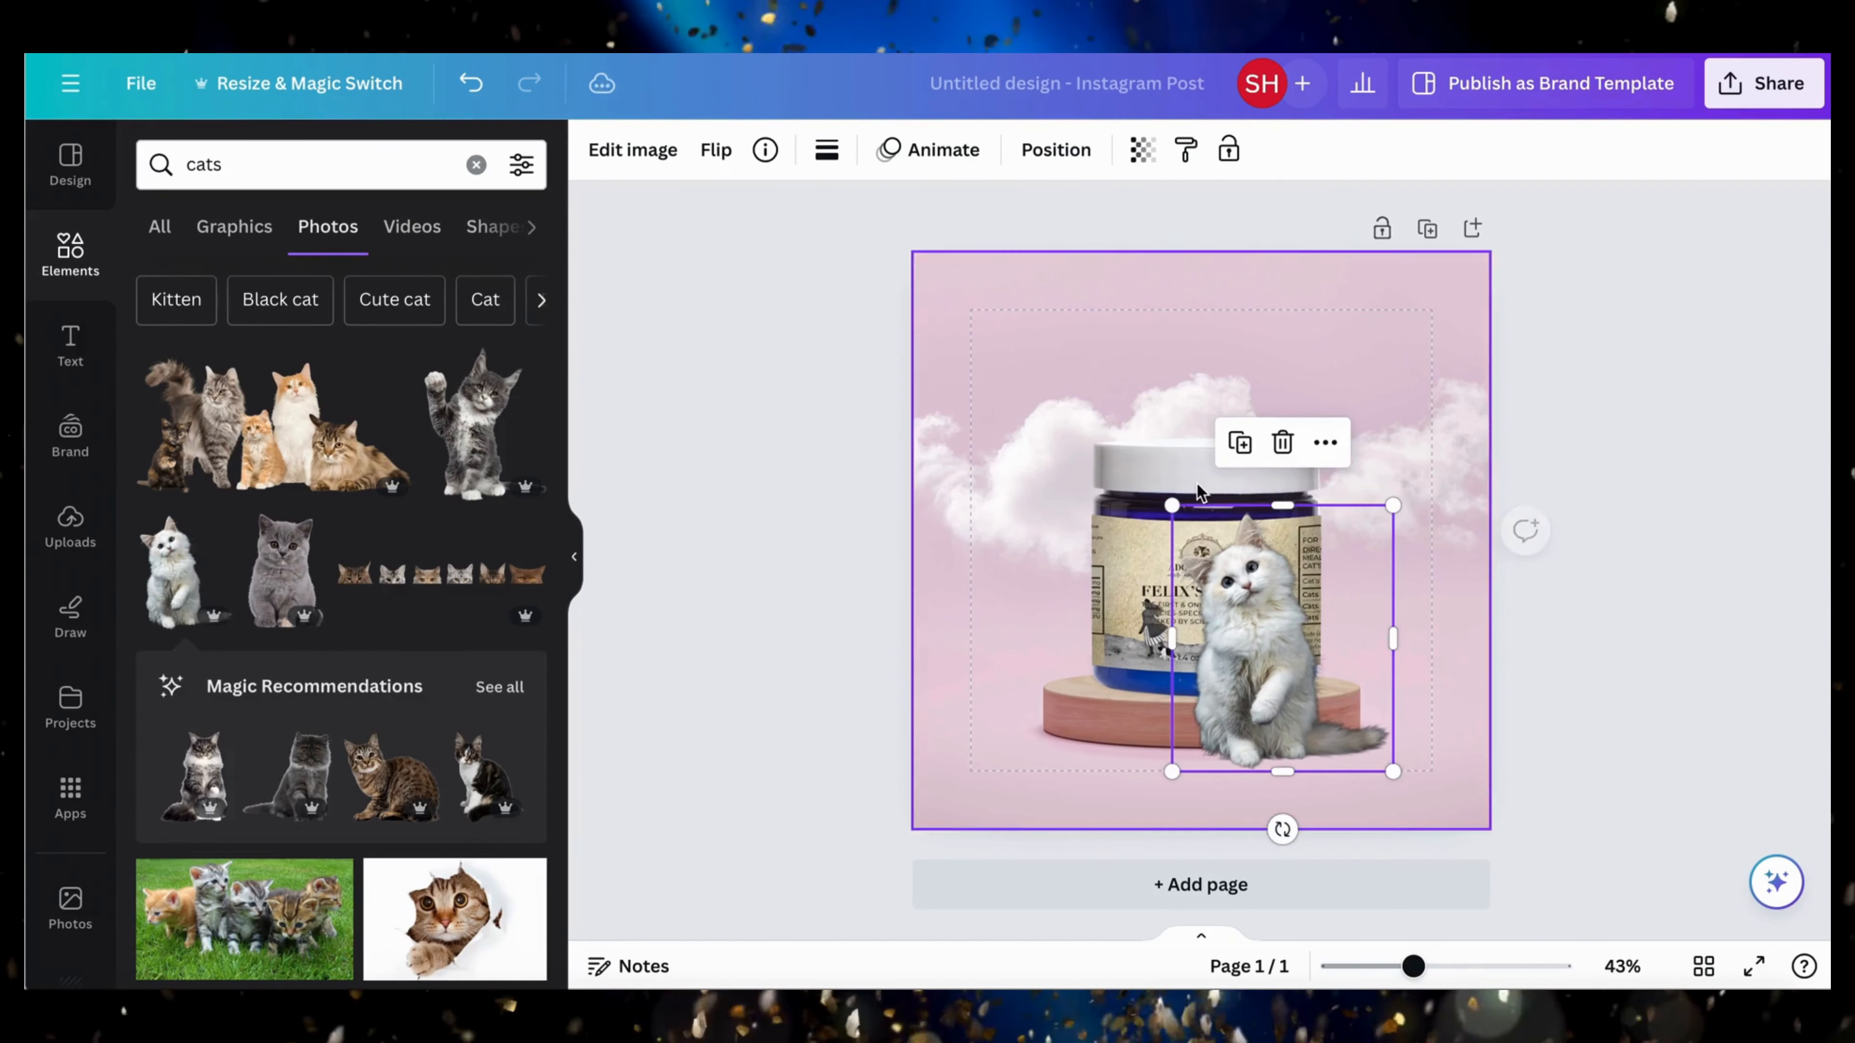
drag(1225, 617, 984, 684)
drag(1148, 573, 1181, 528)
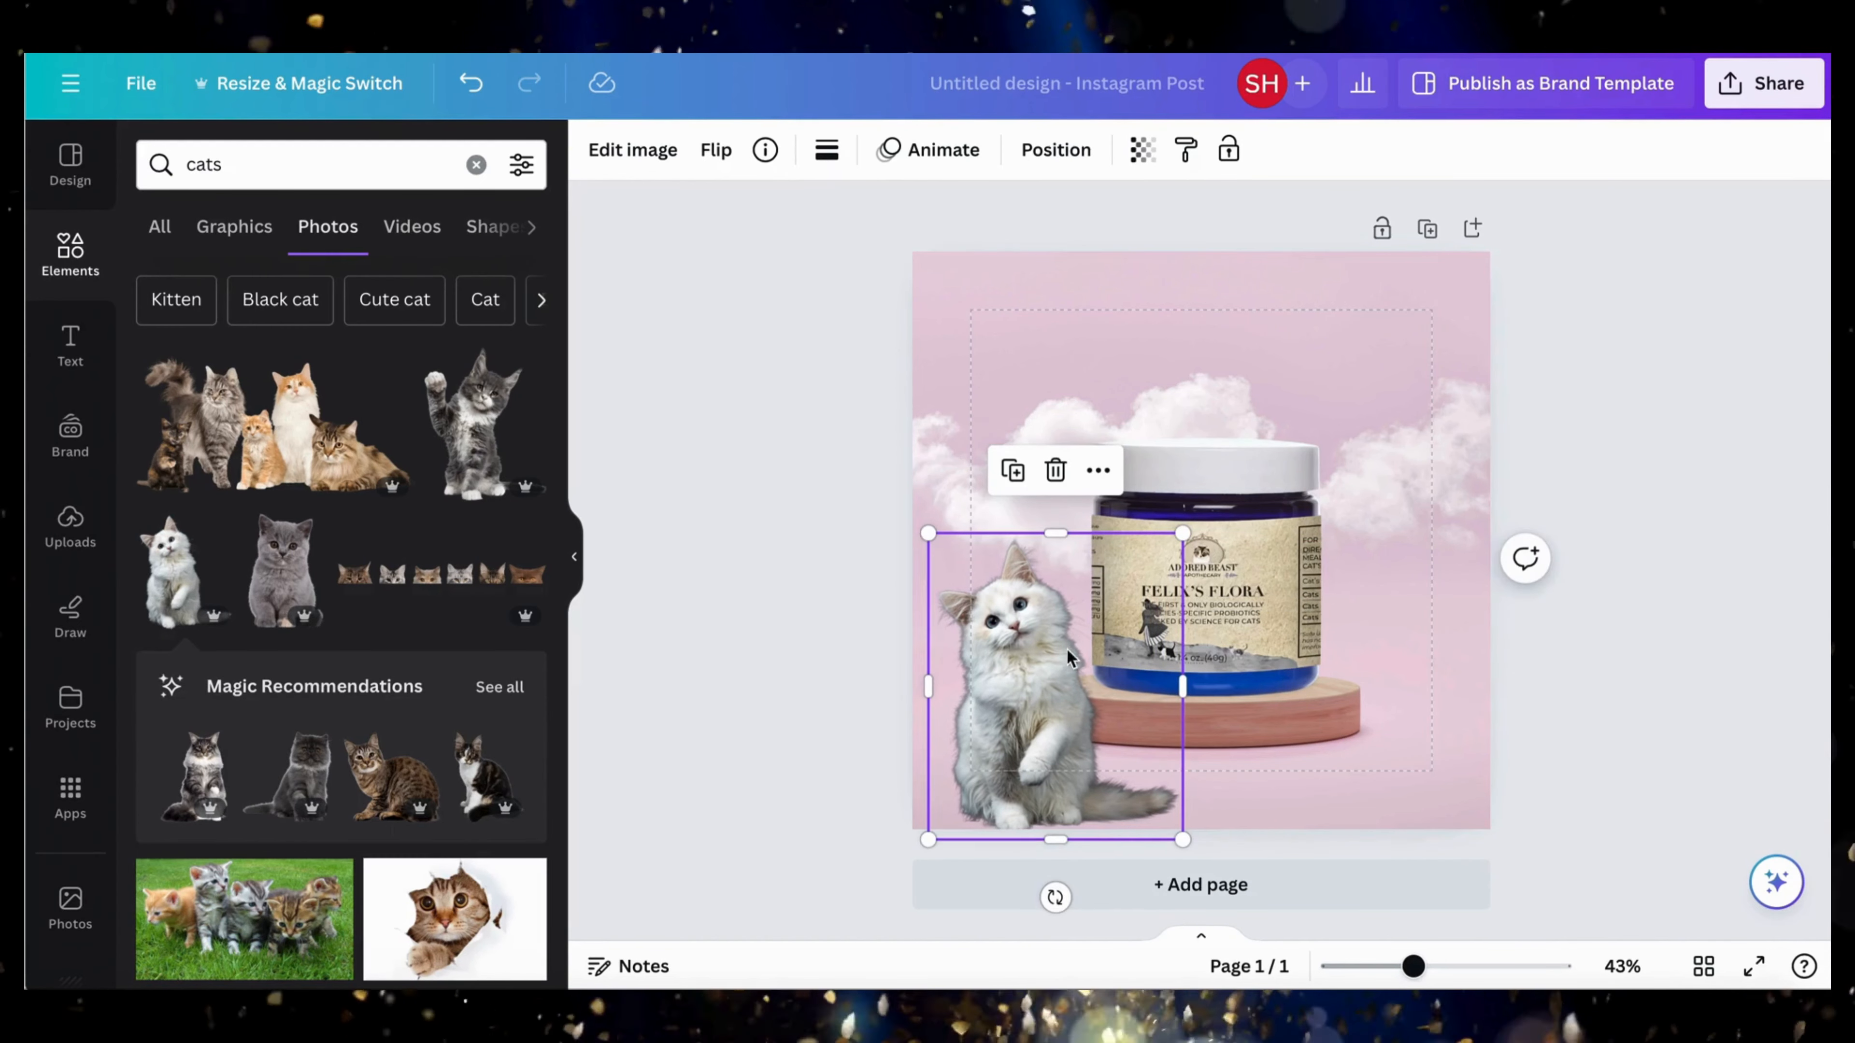
drag(1052, 670, 1040, 666)
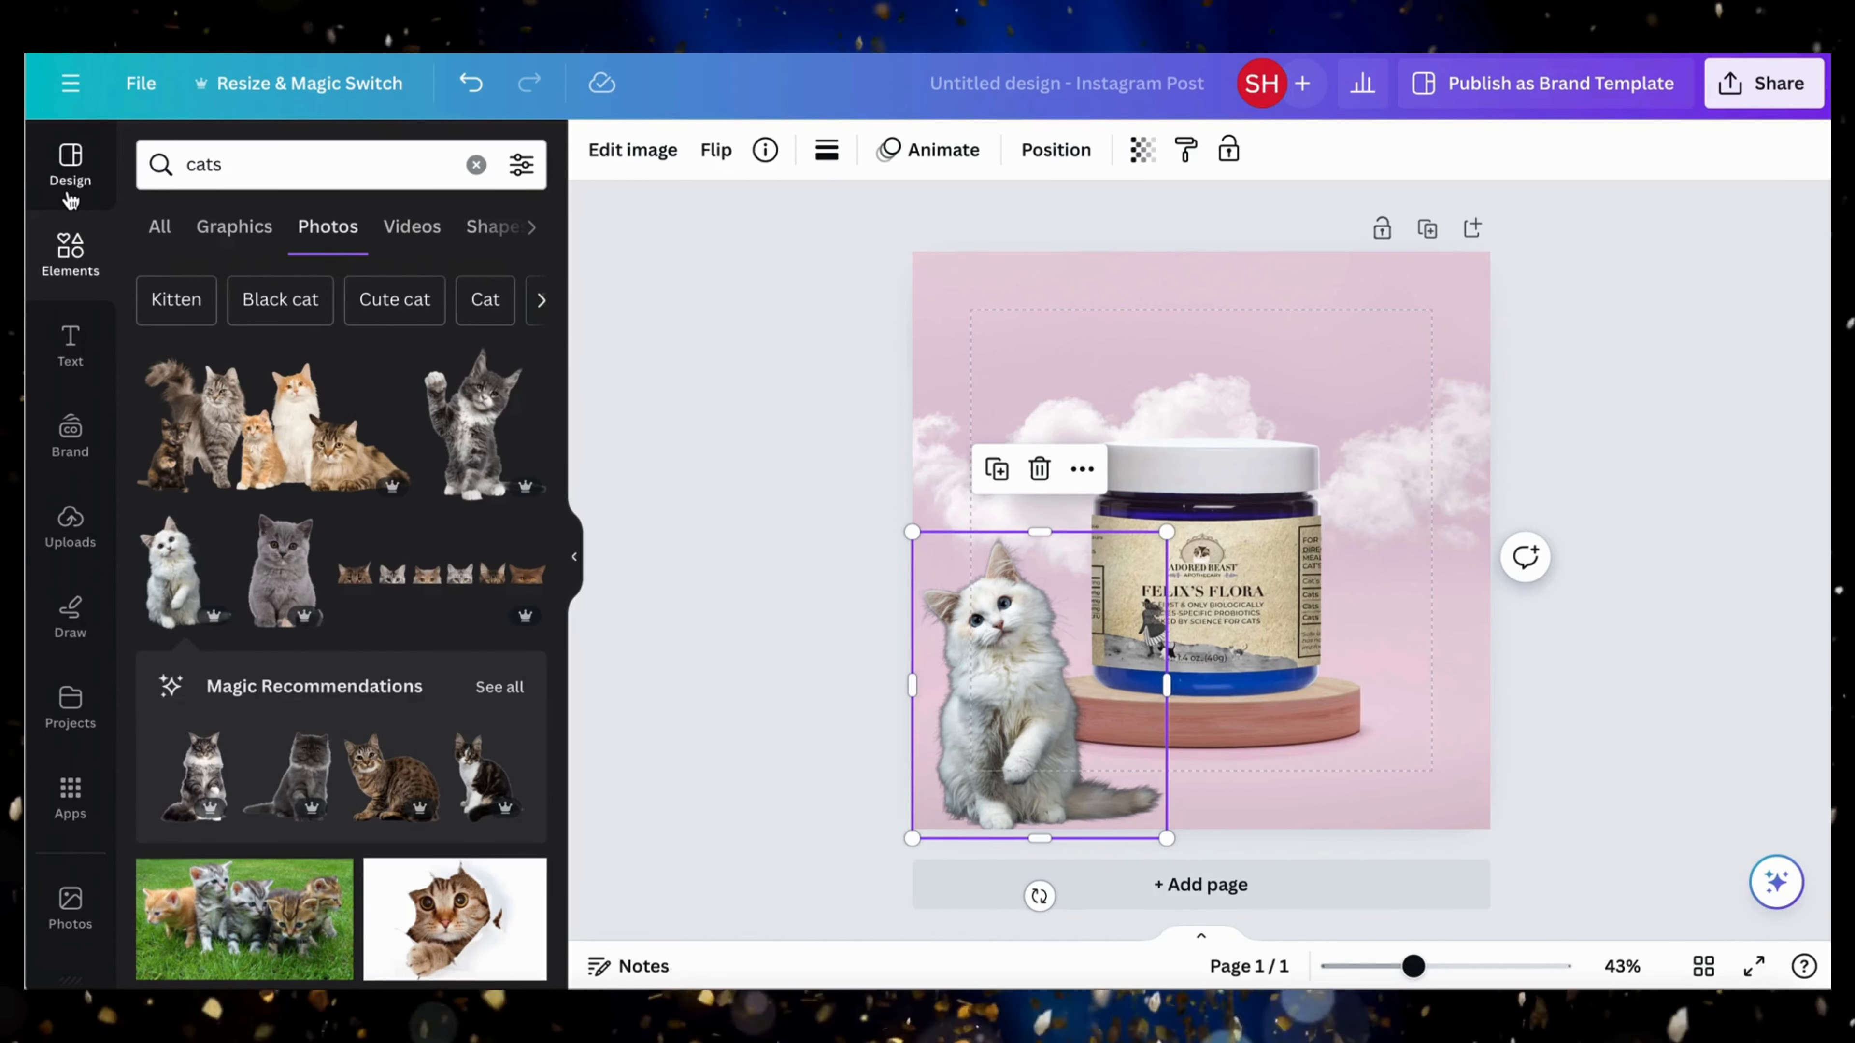
- Search the elements library for "introducing" and show only the graphics results
click(70, 175)
click(307, 166)
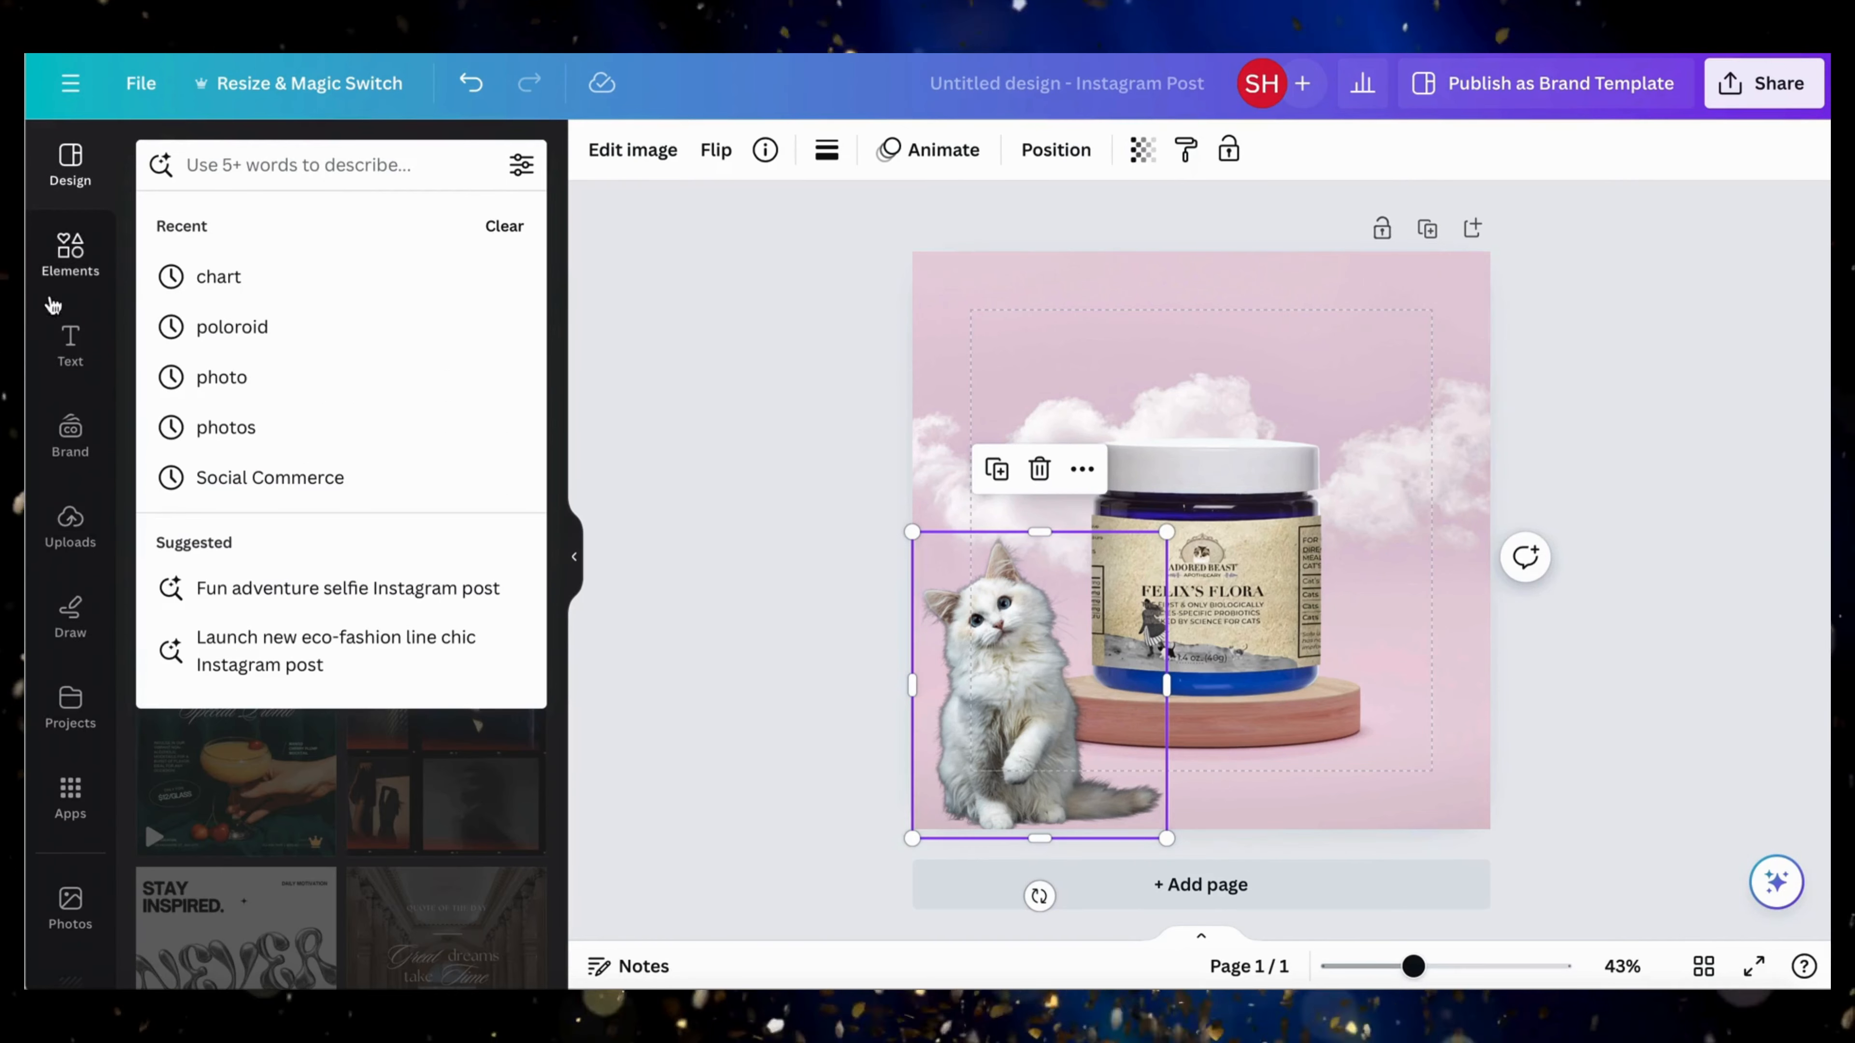
click(70, 253)
click(323, 179)
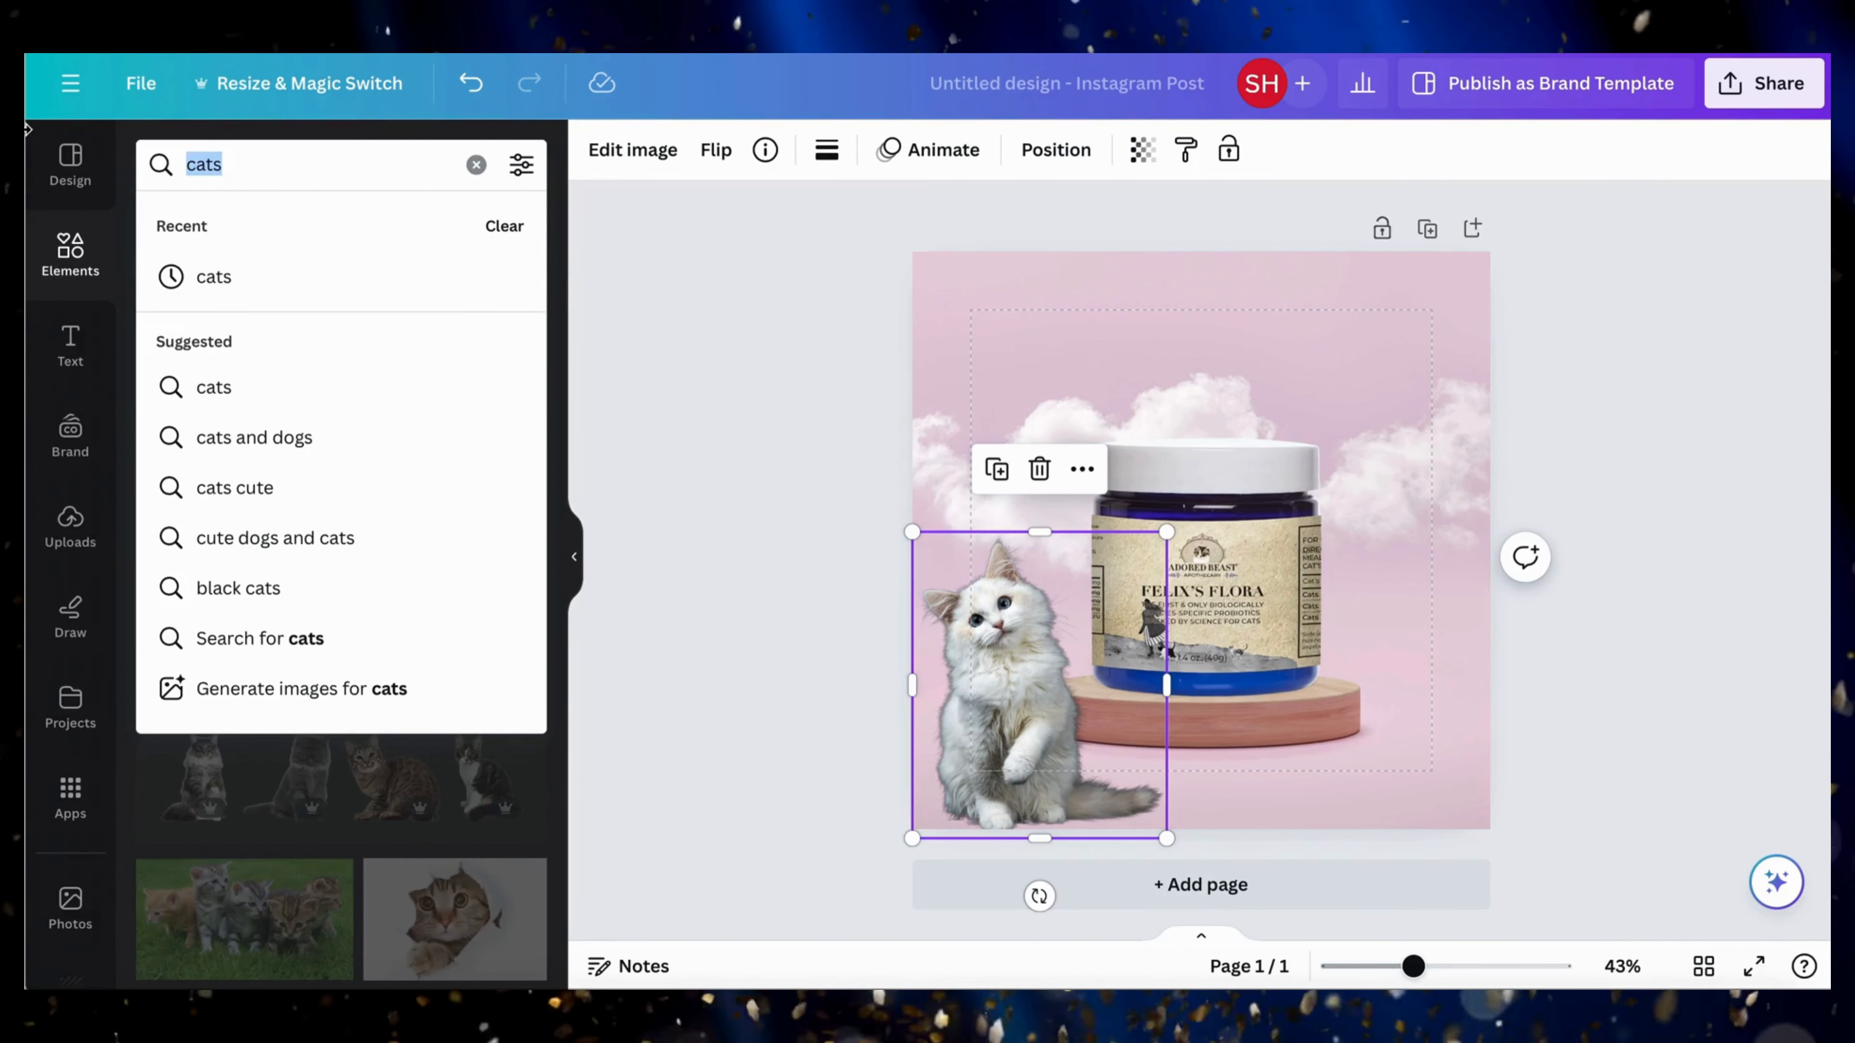
text(intro)
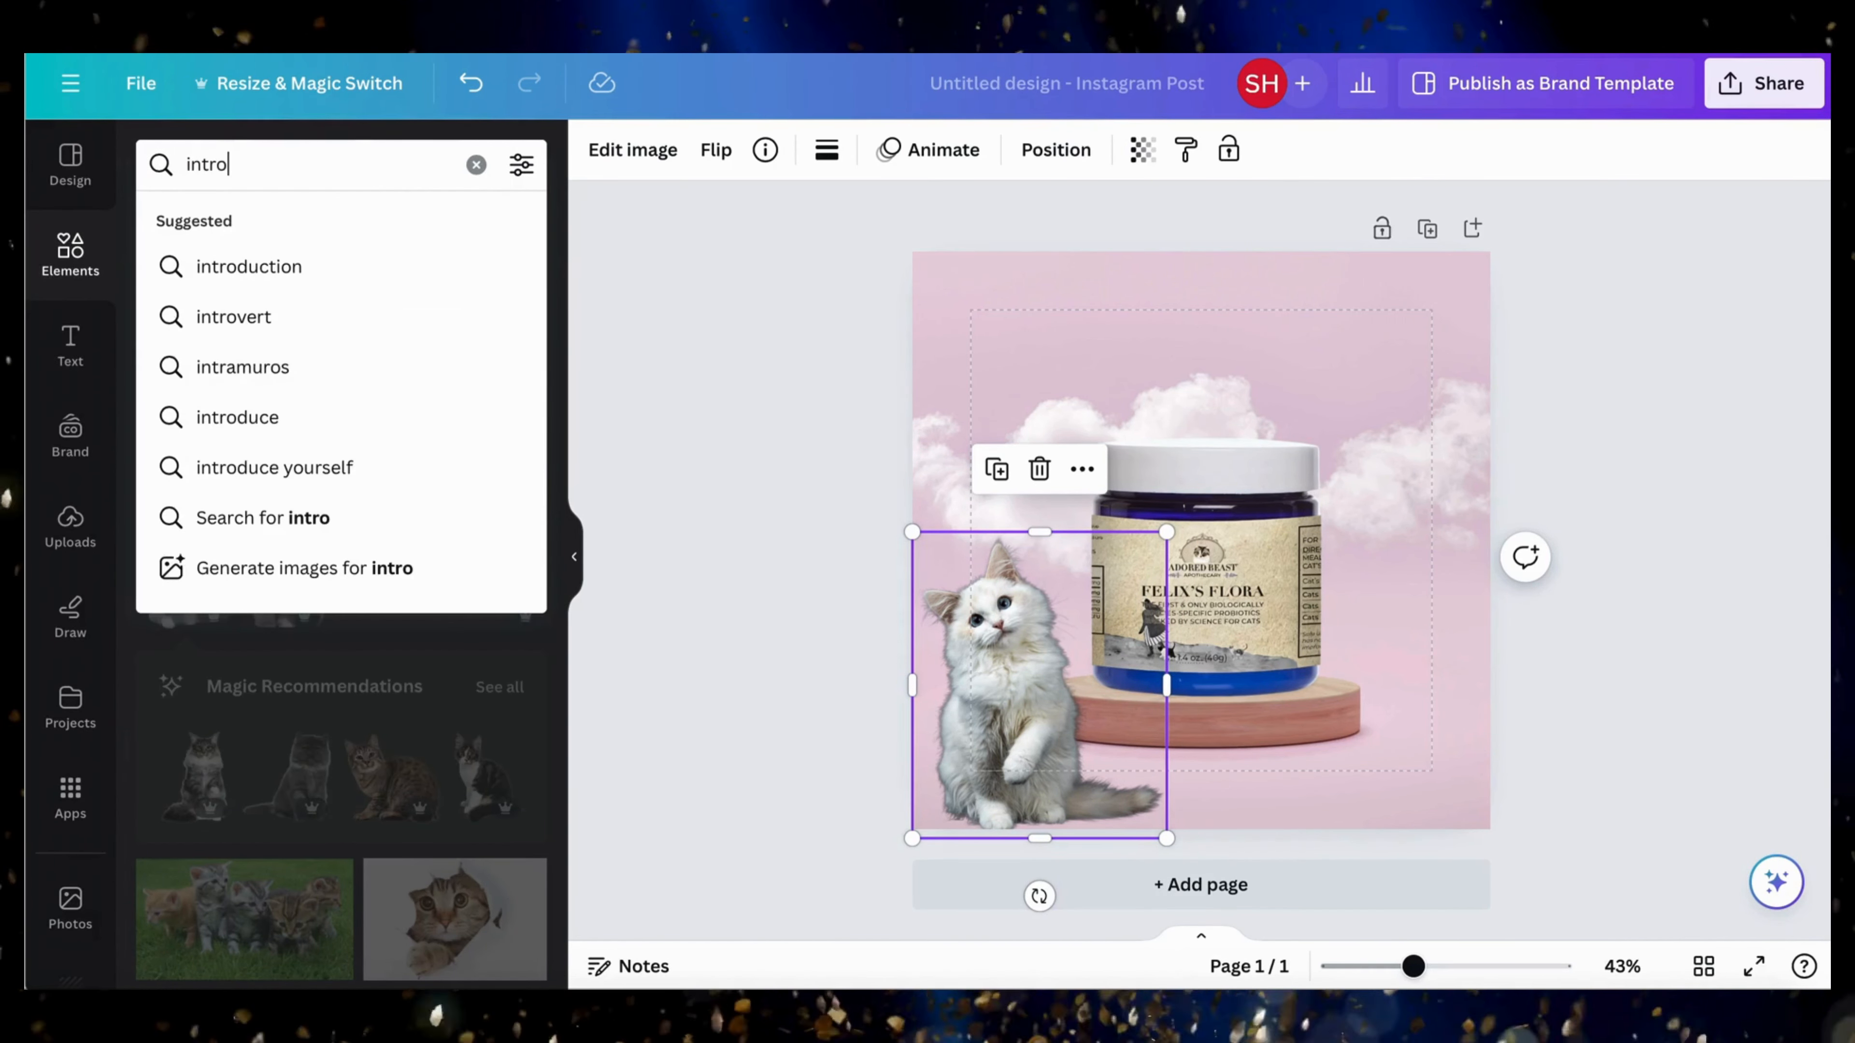
text(ducin)
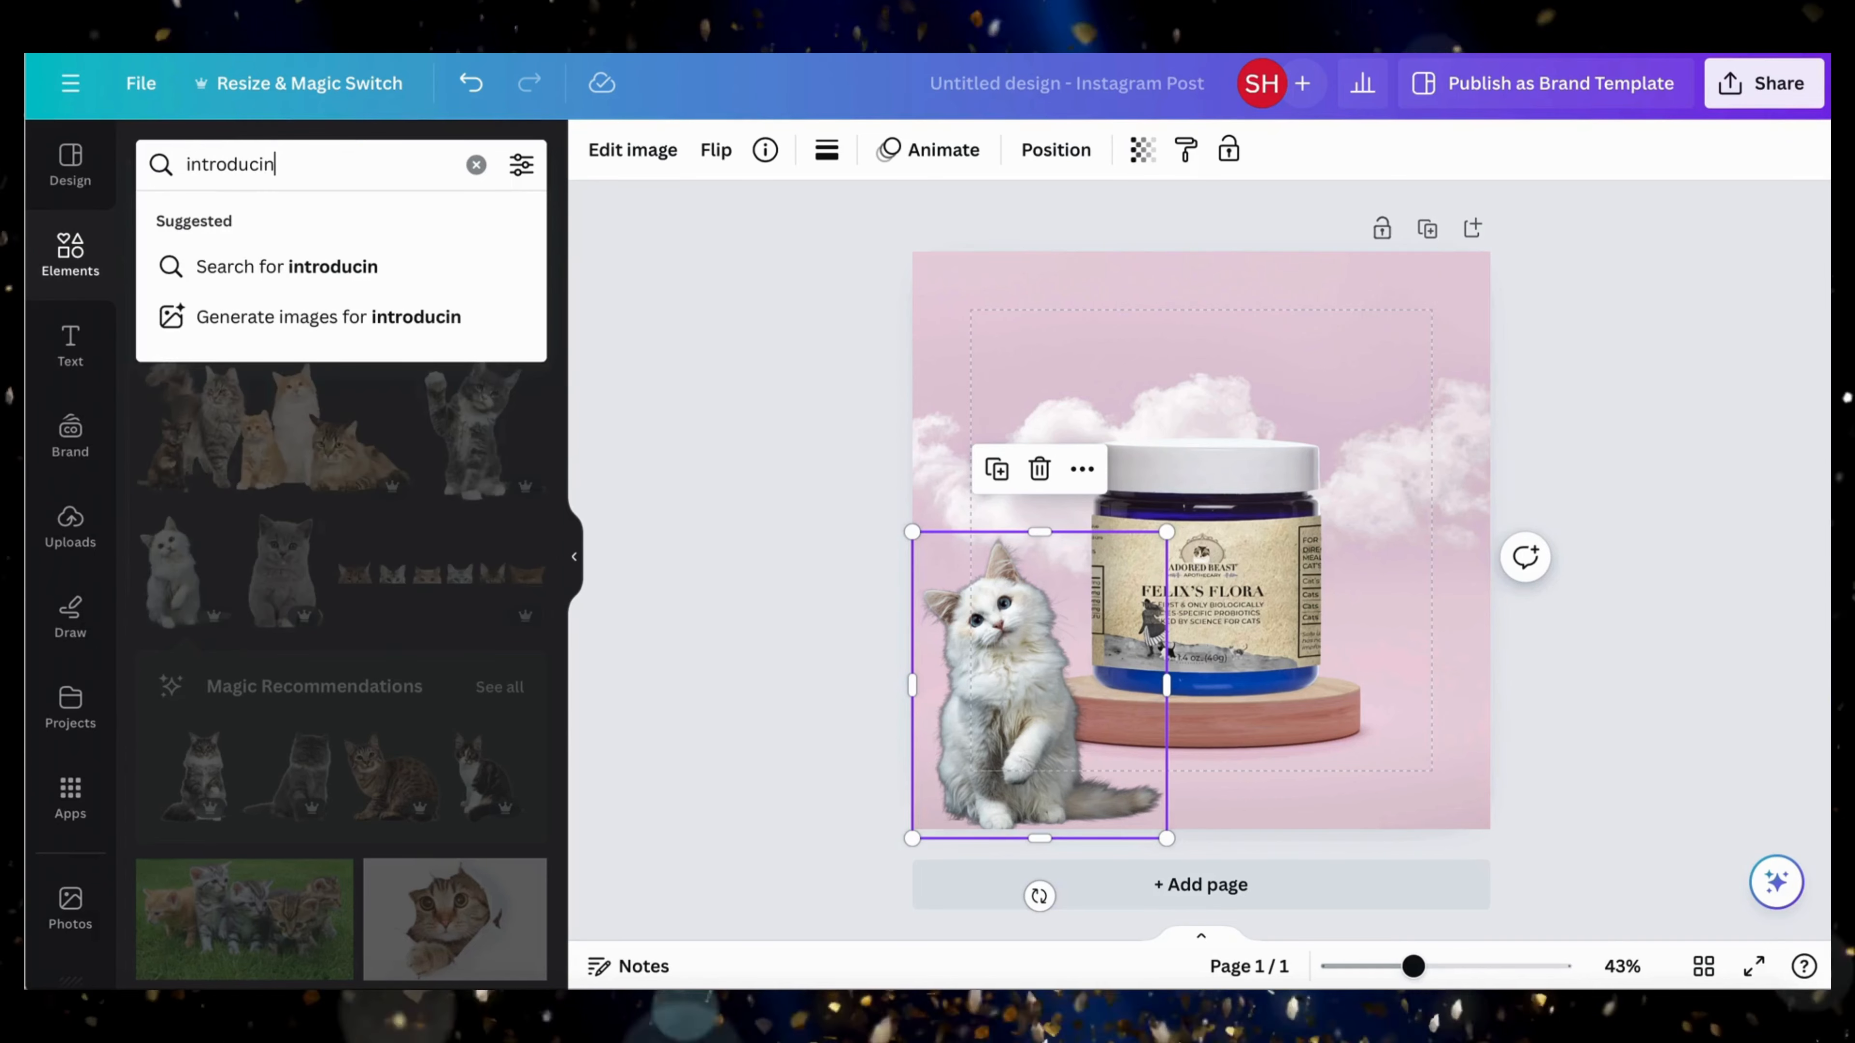
text(g)
key(Return)
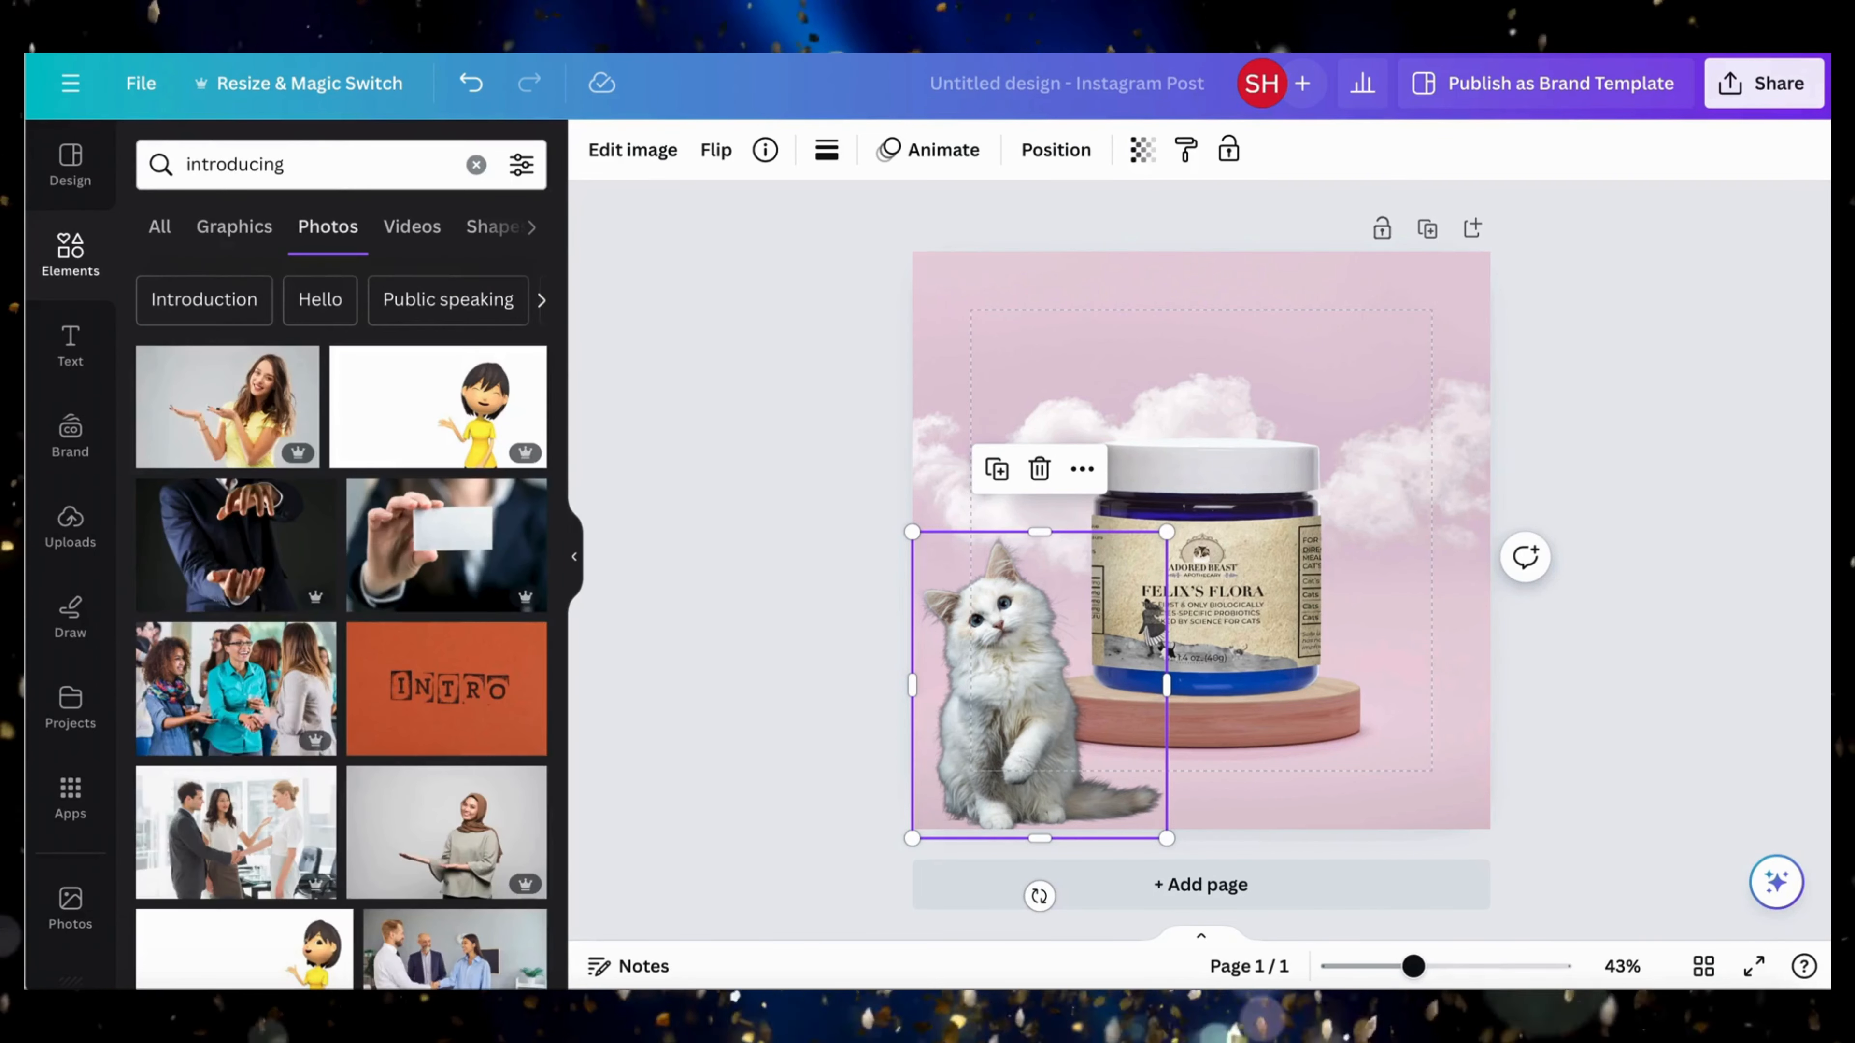
click(213, 239)
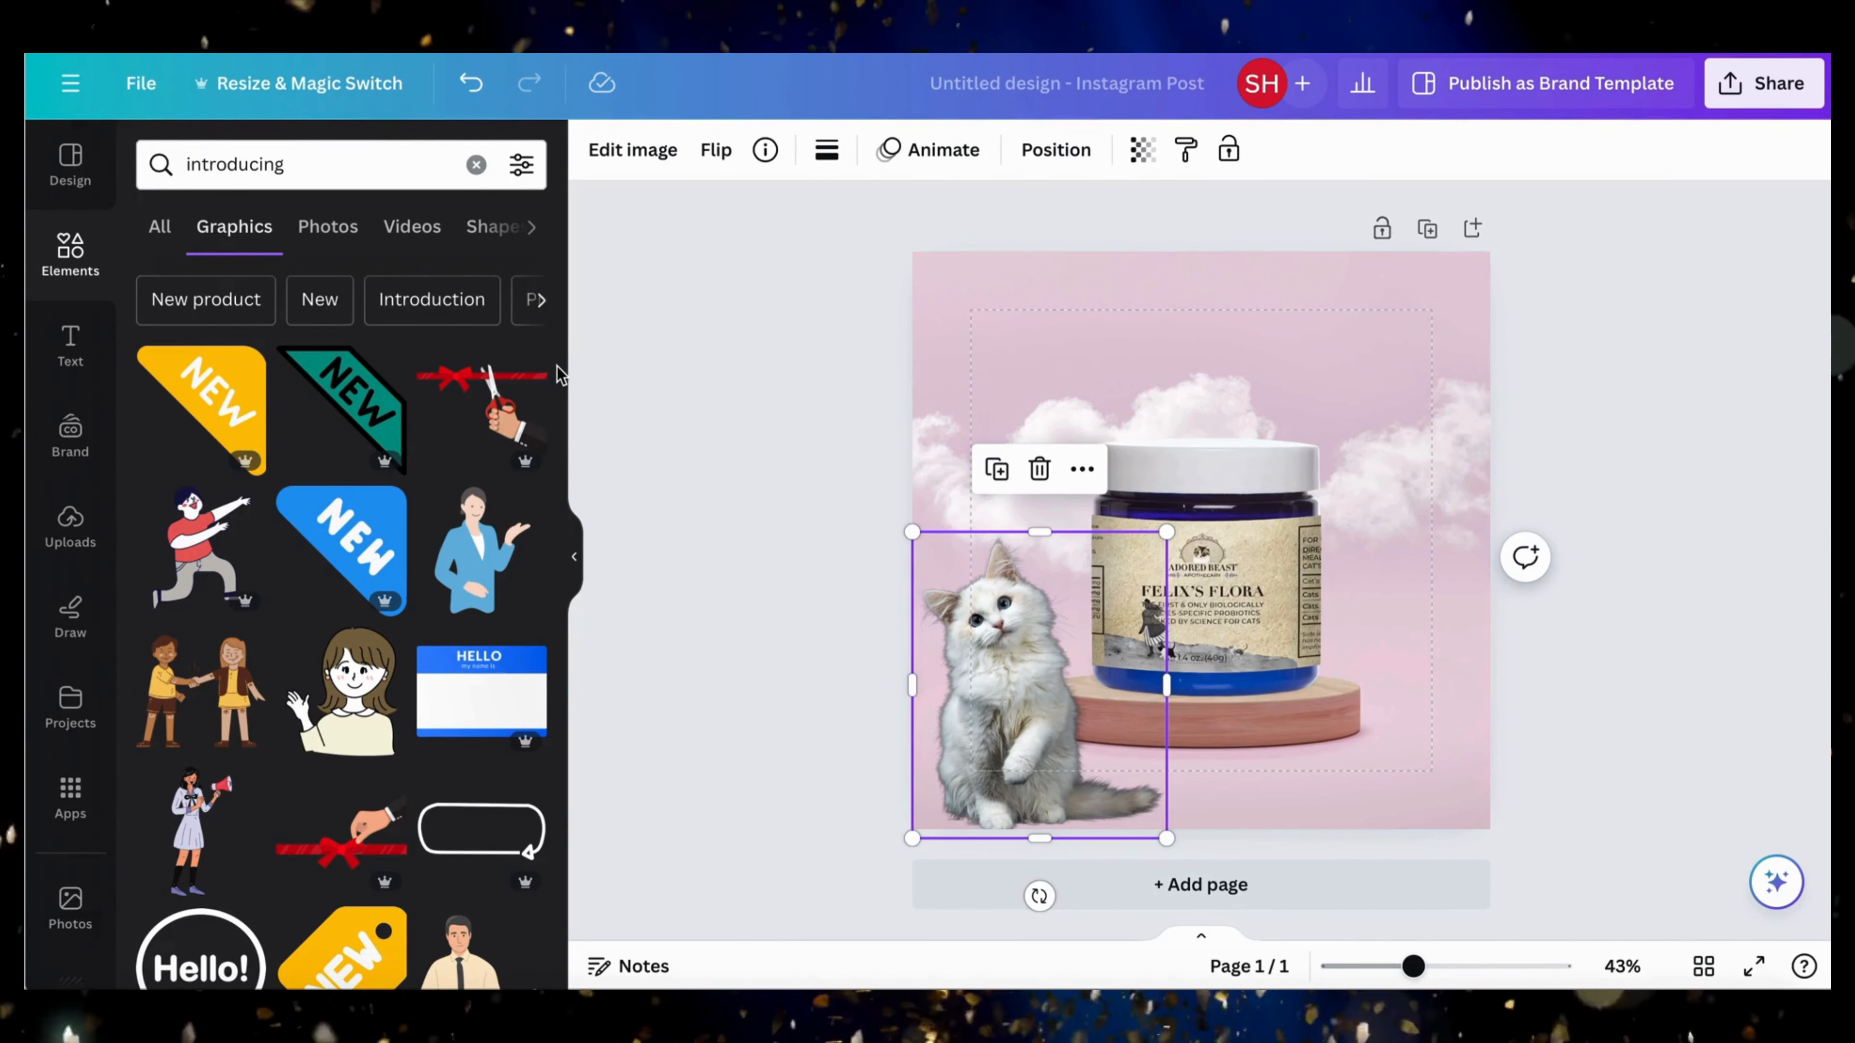
- Look through the introducing graphics for one that suits a product announcement, and clear the search
scroll(468, 964, down, 6)
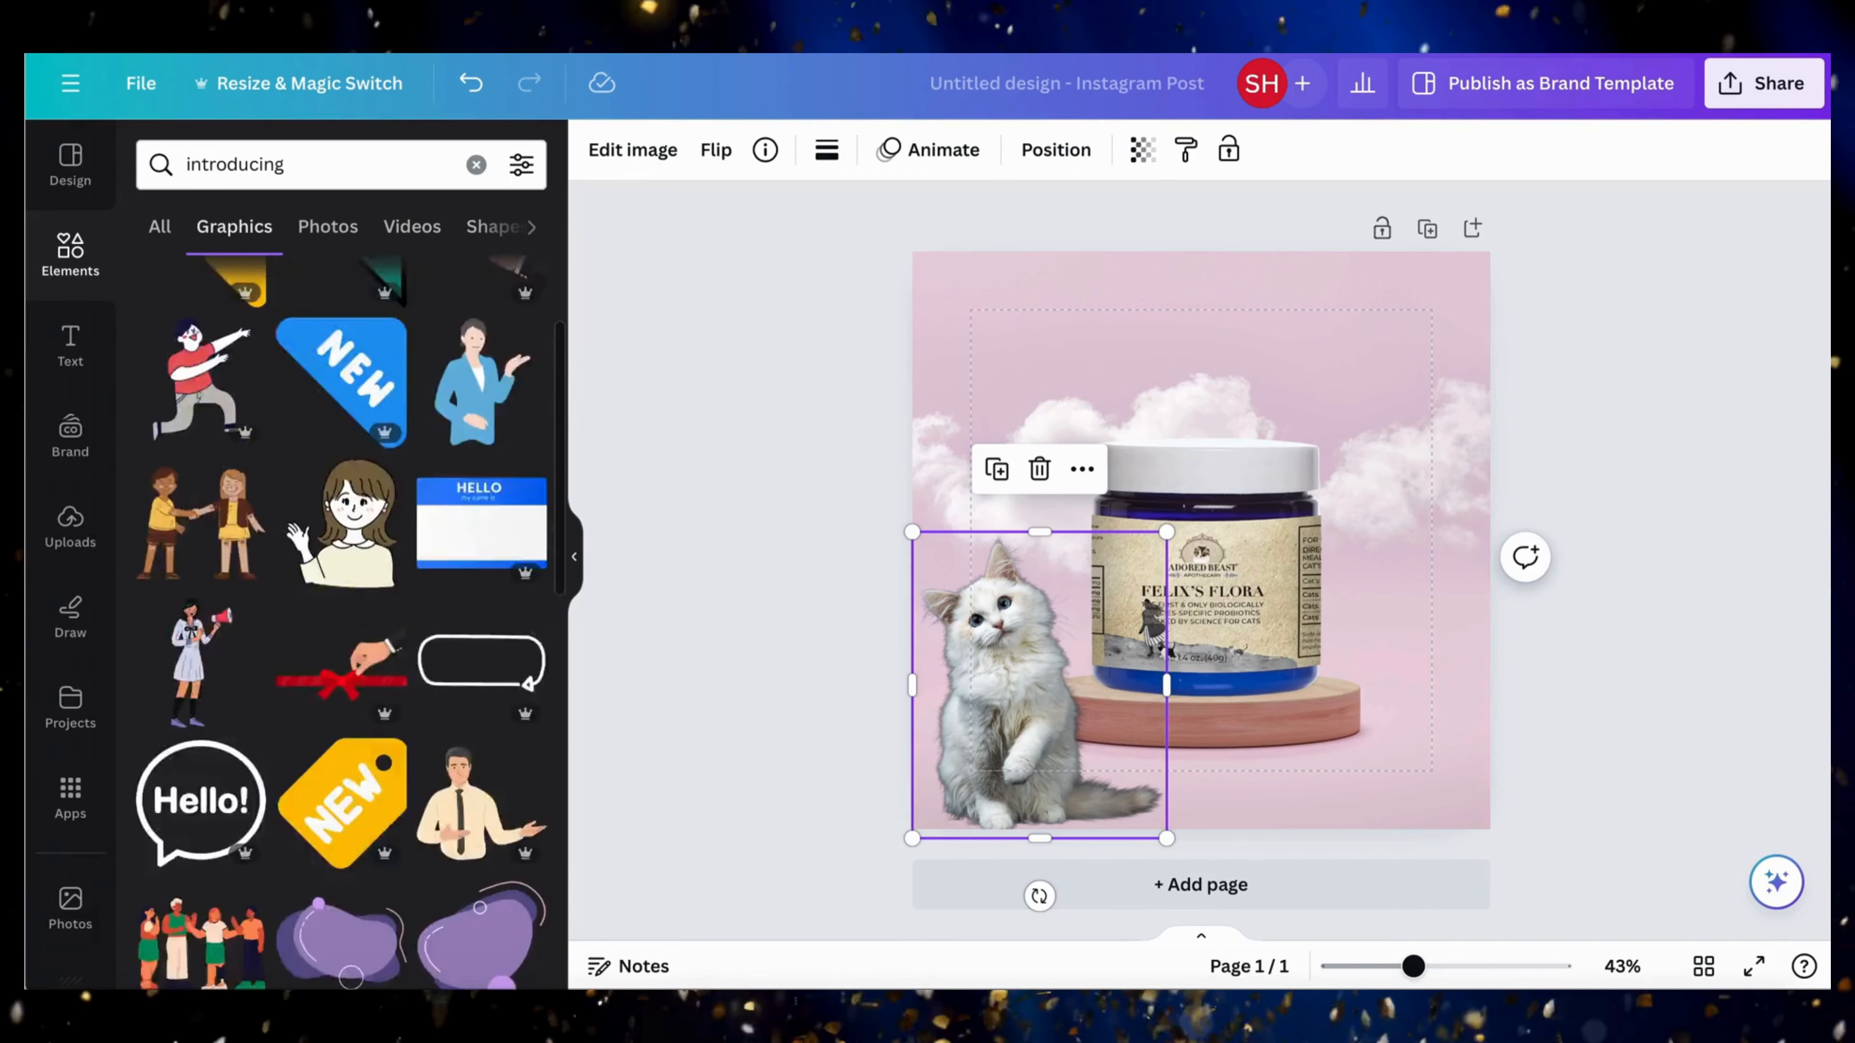
scroll(479, 952, down, 9)
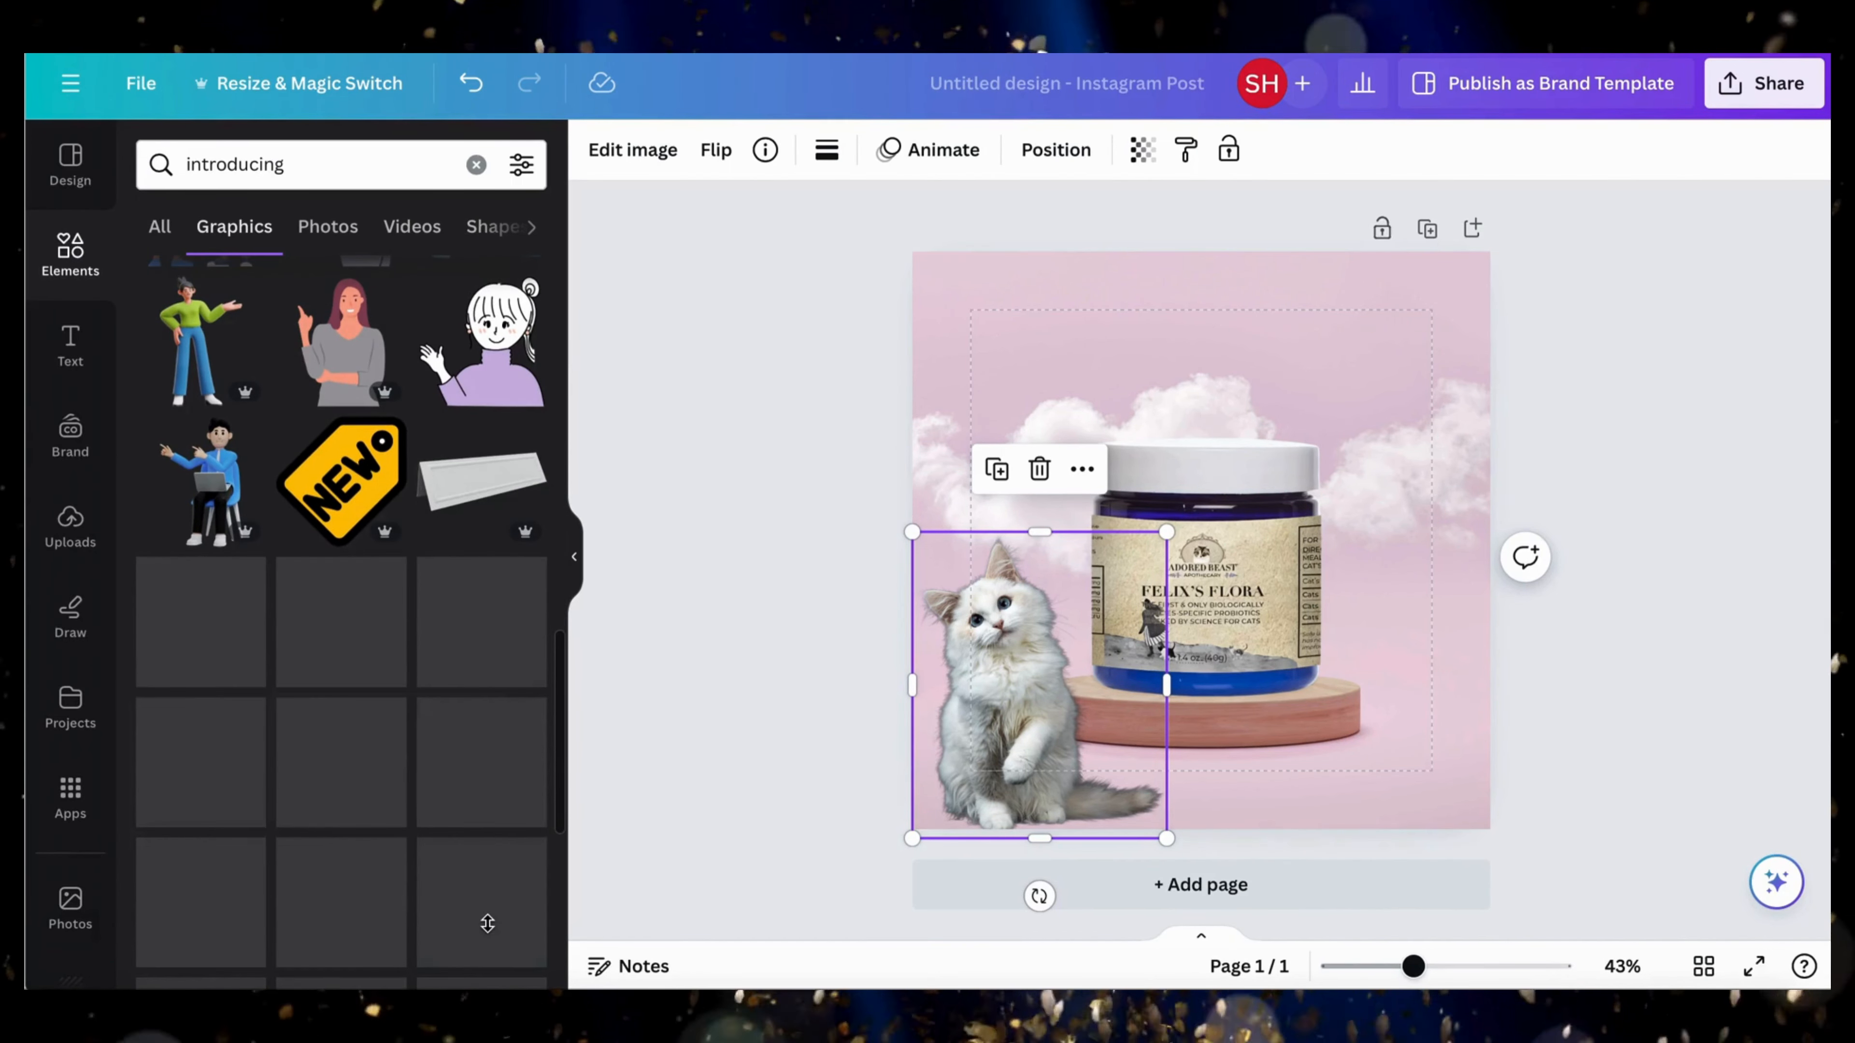
scroll(483, 954, down, 7)
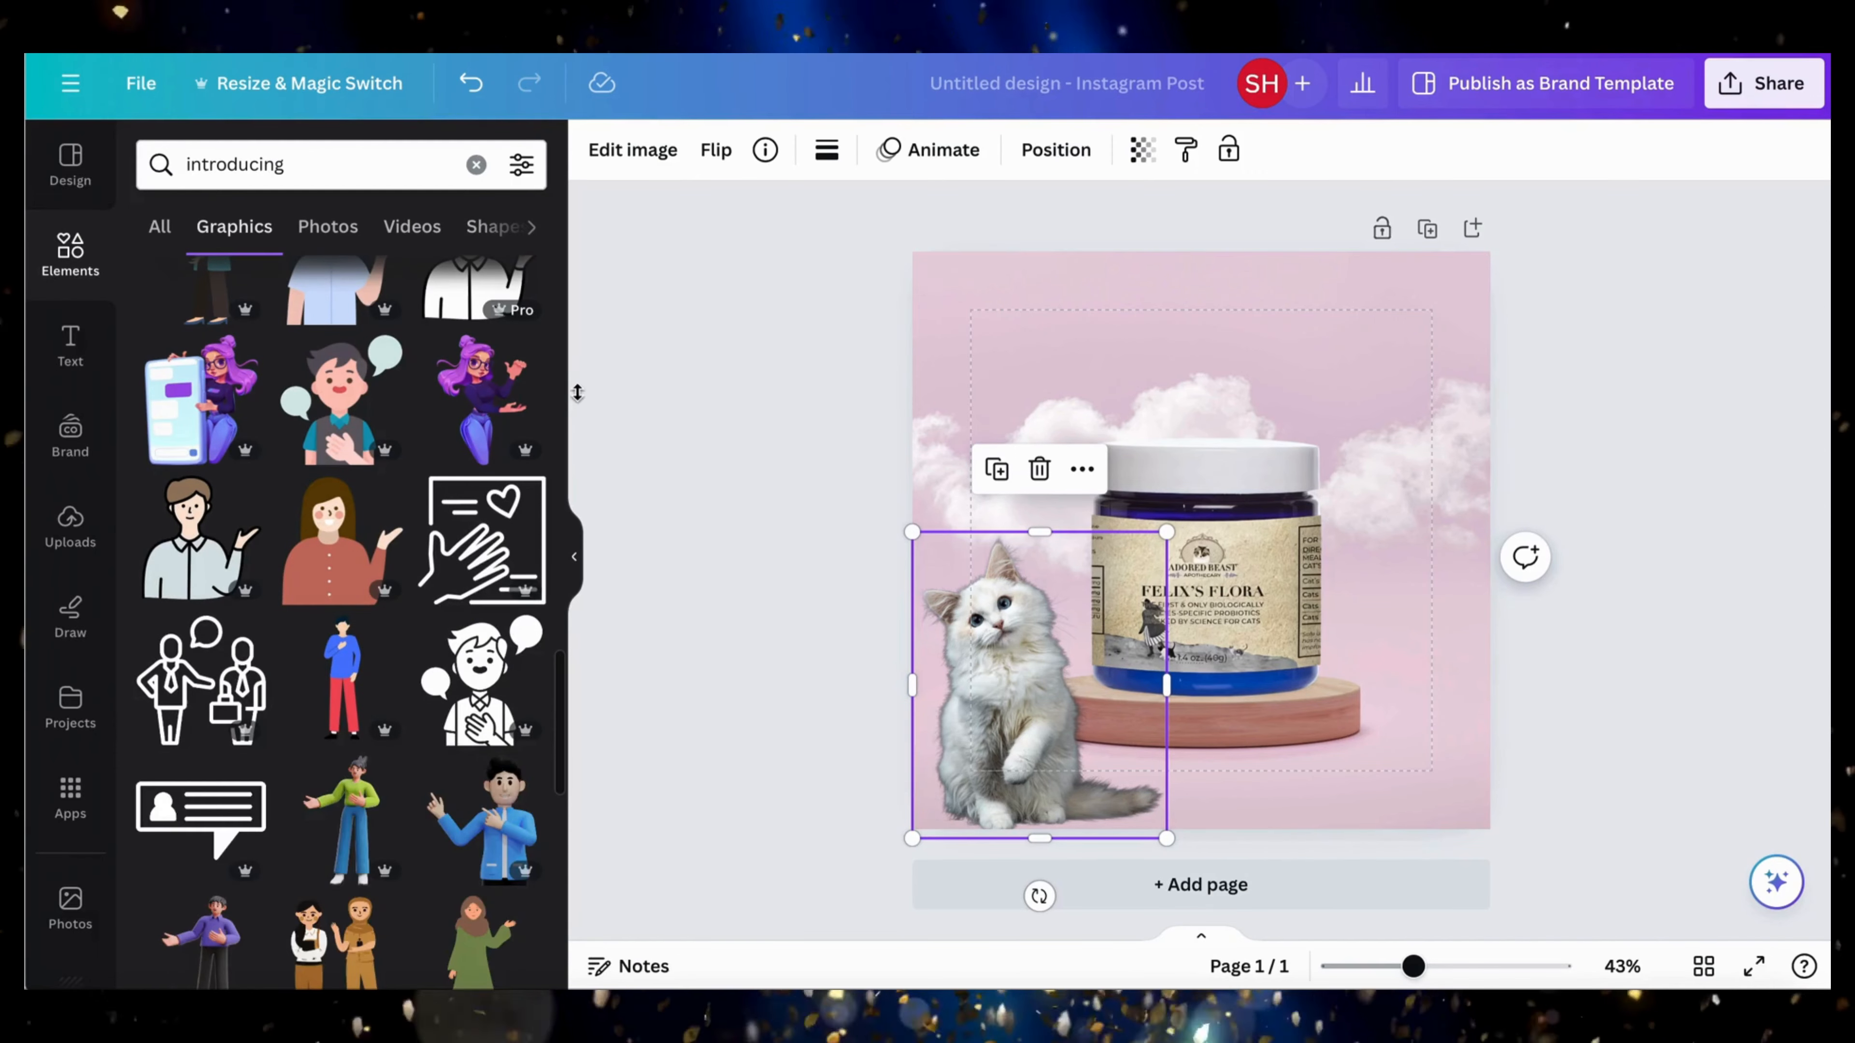
scroll(452, 731, up, 2)
click(475, 165)
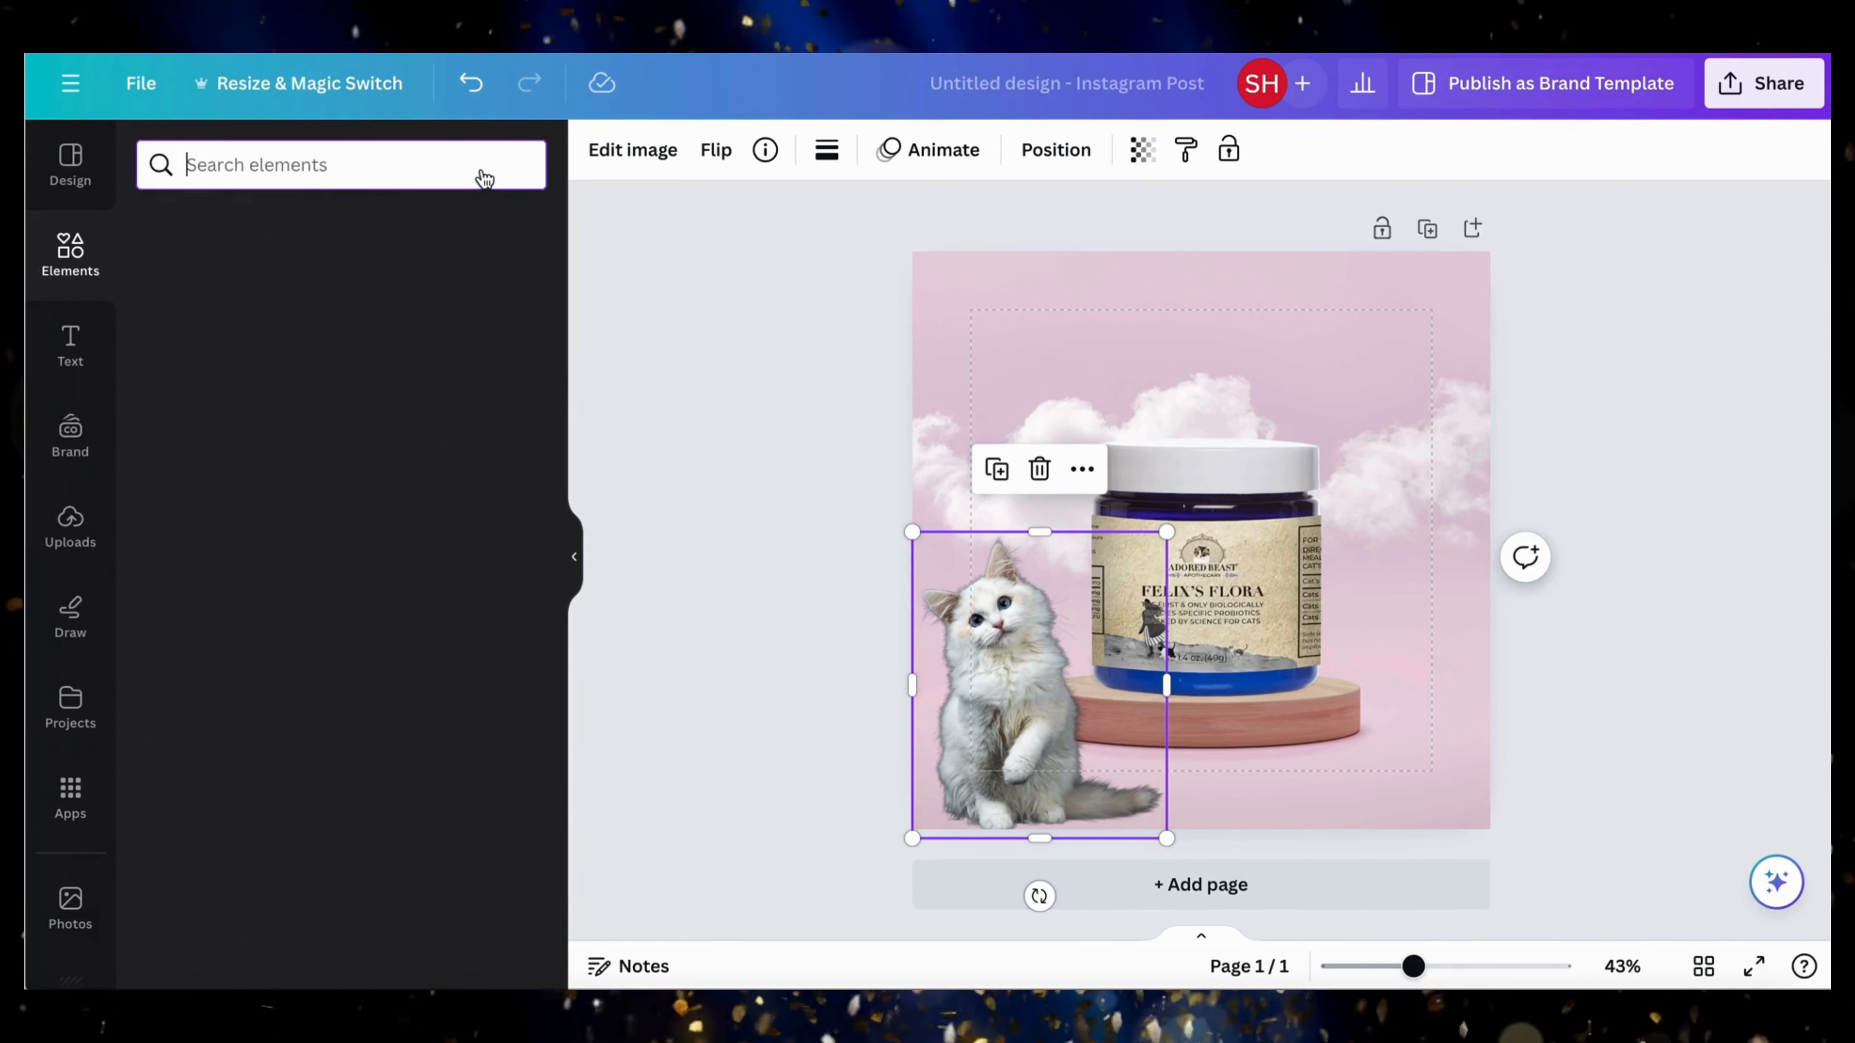